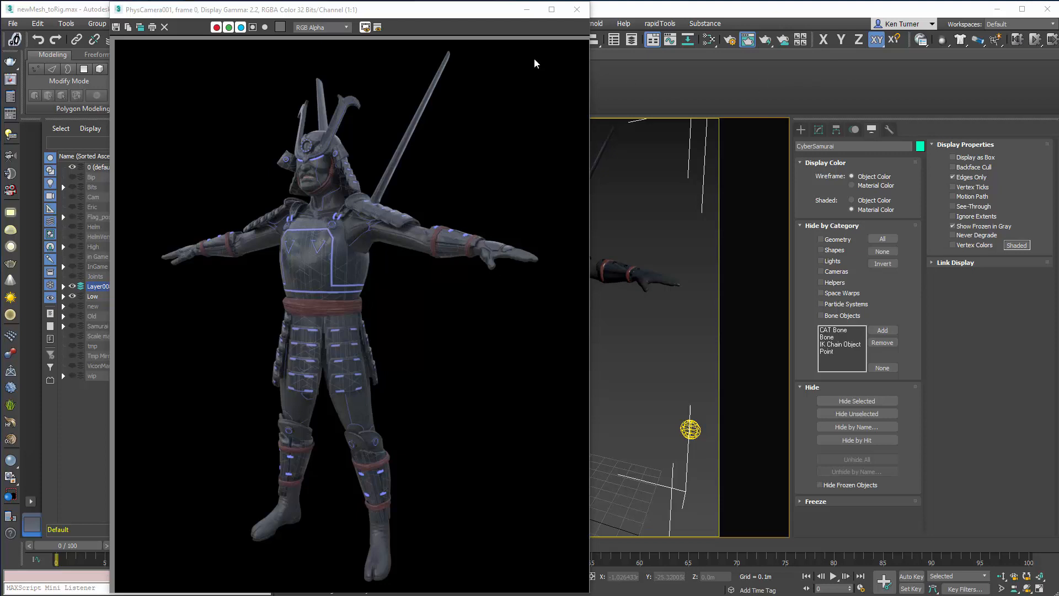
Move the rendered samurai frame aside to view the model behind it, and put the render window away
{"action": "left_click_drag", "start_coordinate": [469, 13], "coordinate": [377, 18]}
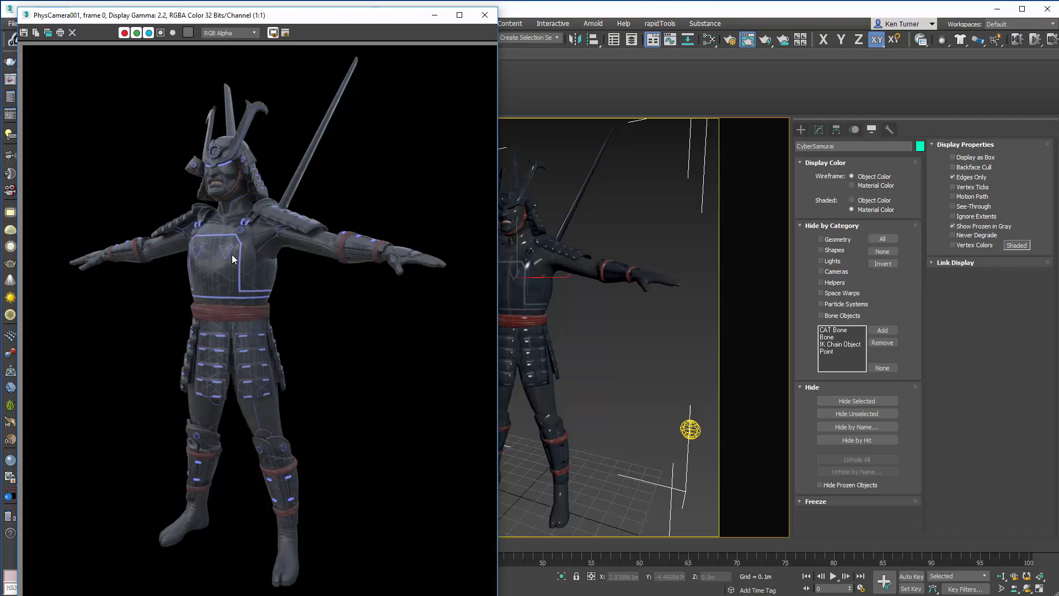
{"action": "middle_click_drag", "start_coordinate": [641, 257], "coordinate": [646, 236], "text": "alt"}
{"action": "left_click", "coordinate": [660, 239]}
{"action": "left_click", "coordinate": [445, 16]}
{"action": "middle_click_drag", "start_coordinate": [635, 229], "coordinate": [531, 272], "text": "alt"}
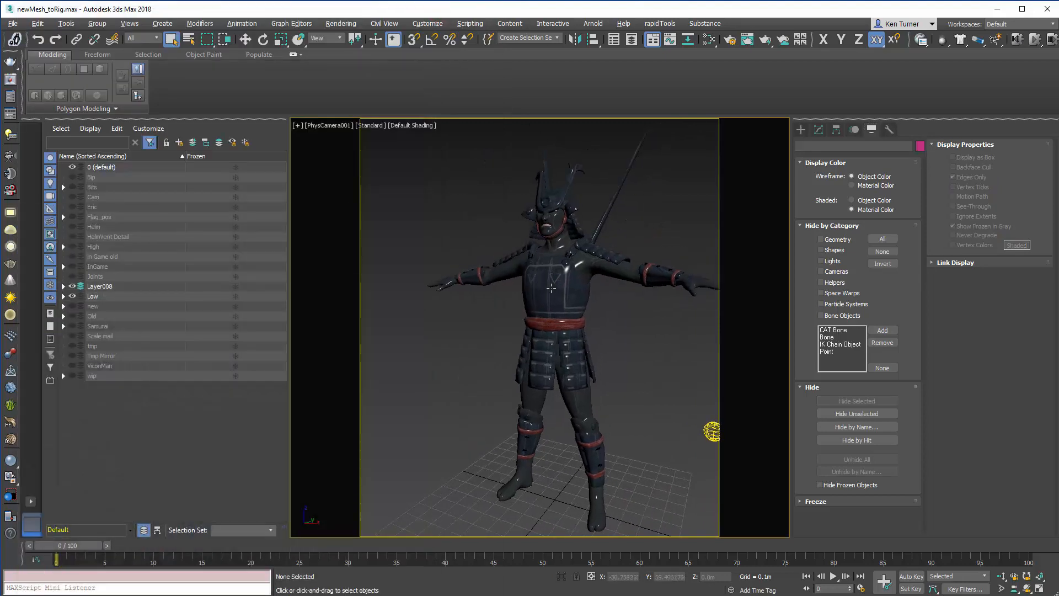
Select the CyberSamurai mesh and open the UV Editor of its Unwrap UVW modifier
{"action": "left_click", "coordinate": [580, 286]}
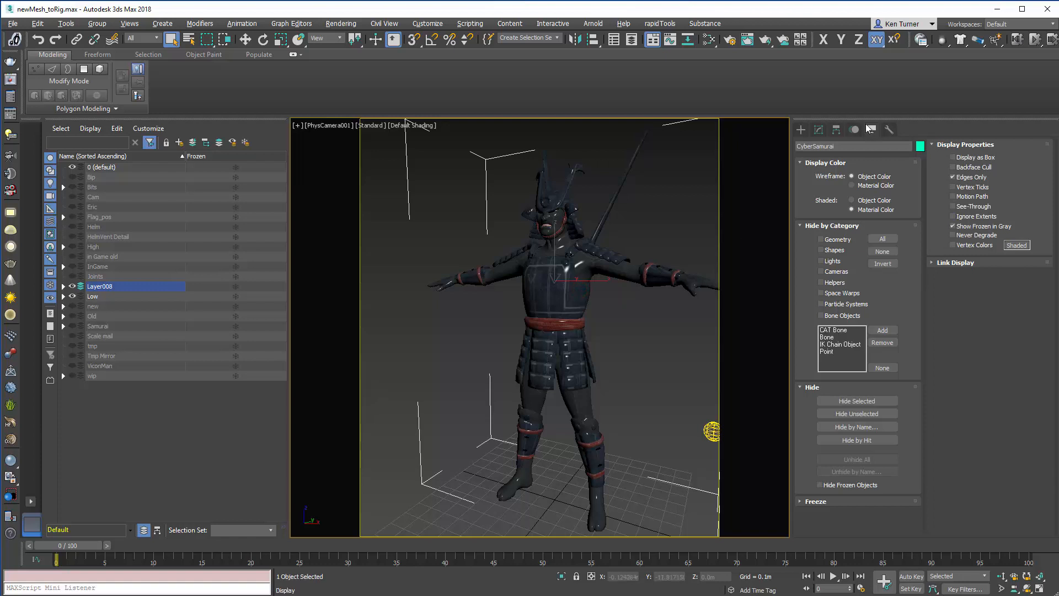
{"action": "left_click", "coordinate": [836, 129]}
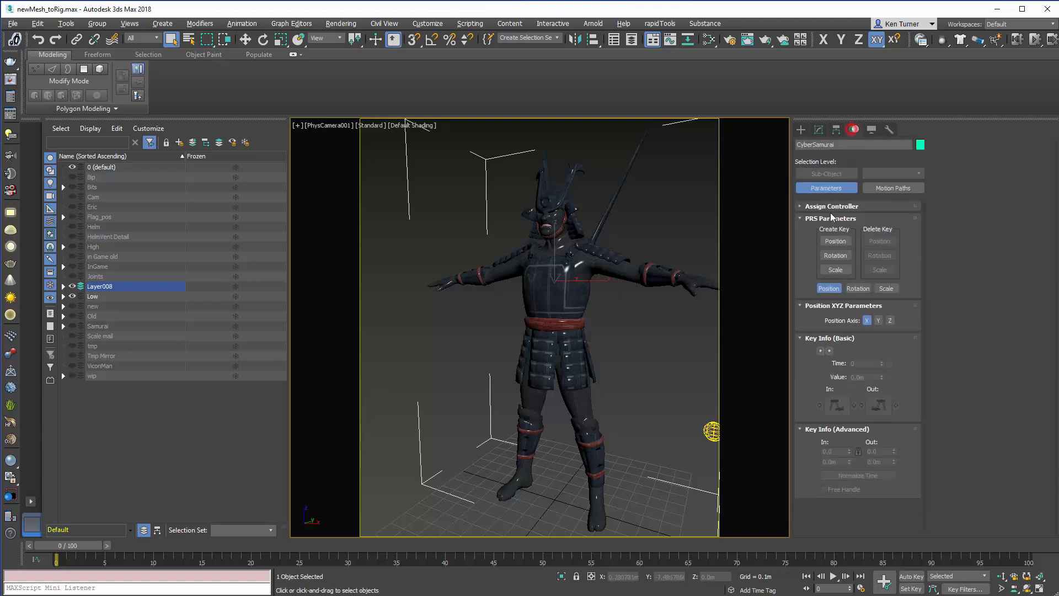
{"action": "left_click", "coordinate": [819, 129]}
{"action": "left_click", "coordinate": [966, 266]}
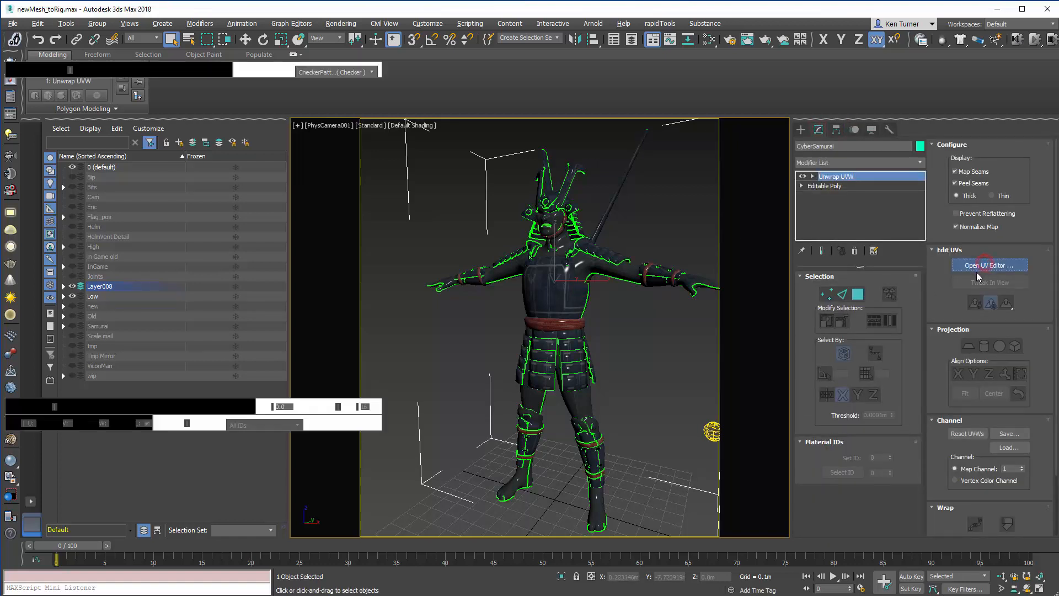
Show the samurai_2_to_SD_DefaultMaterial_BaseColor.tga map behind the UVs and enlarge the UV Editor to full screen
{"action": "left_click_drag", "start_coordinate": [233, 53], "coordinate": [571, 95]}
{"action": "left_click", "coordinate": [669, 127]}
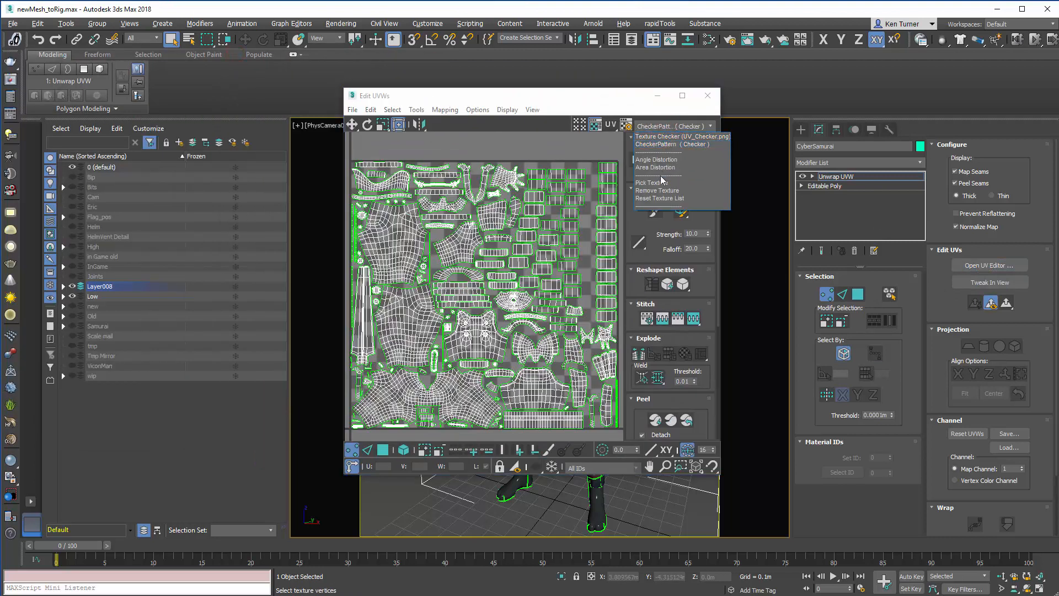
{"action": "left_click", "coordinate": [656, 183]}
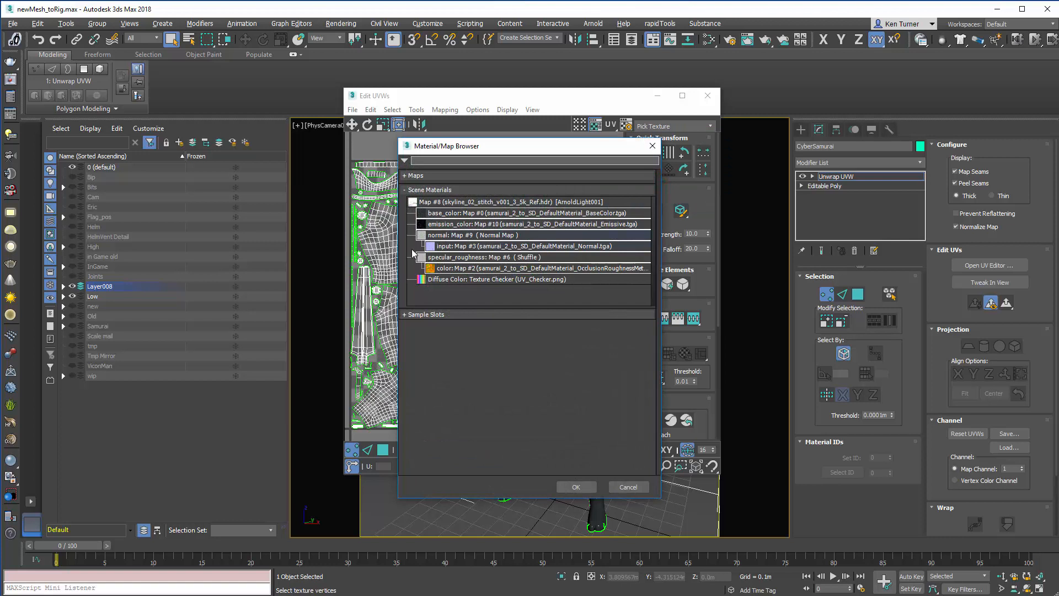
{"action": "left_click", "coordinate": [455, 215]}
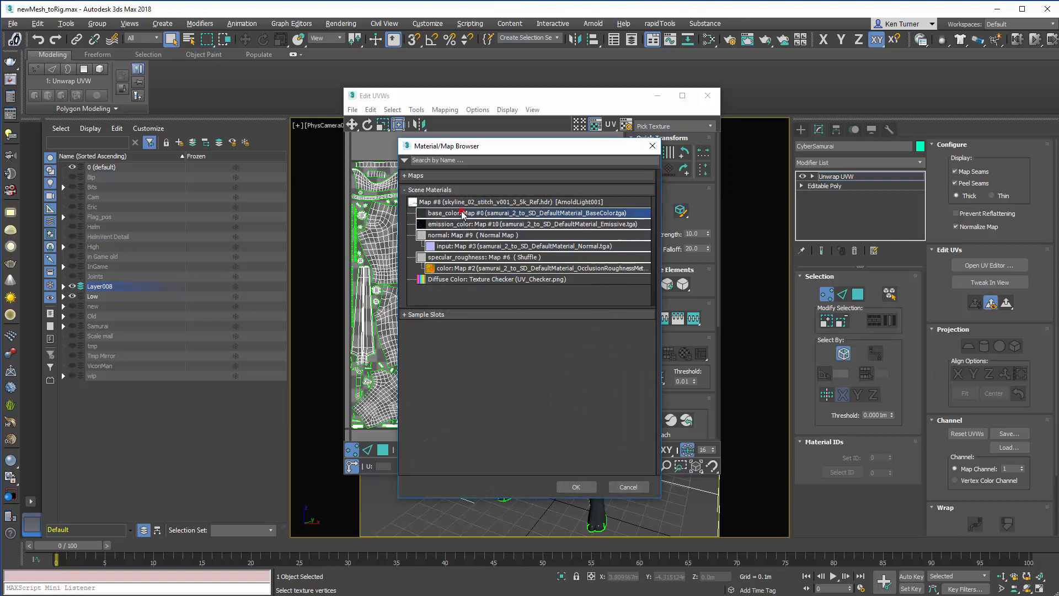
{"action": "double_click", "coordinate": [462, 213]}
{"action": "left_click_drag", "start_coordinate": [601, 102], "coordinate": [567, 96]}
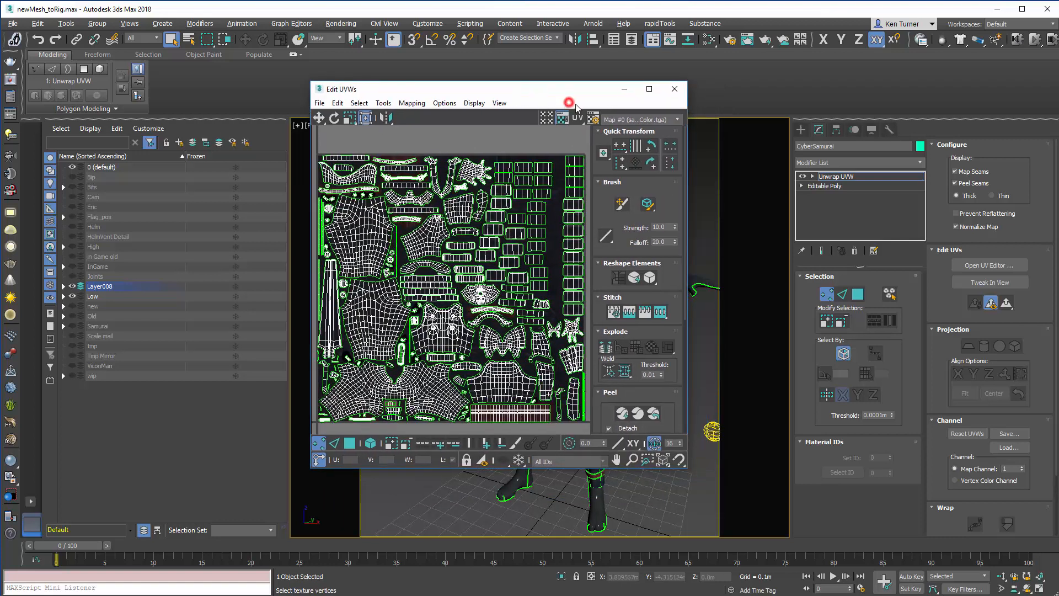
{"action": "left_click", "coordinate": [650, 89]}
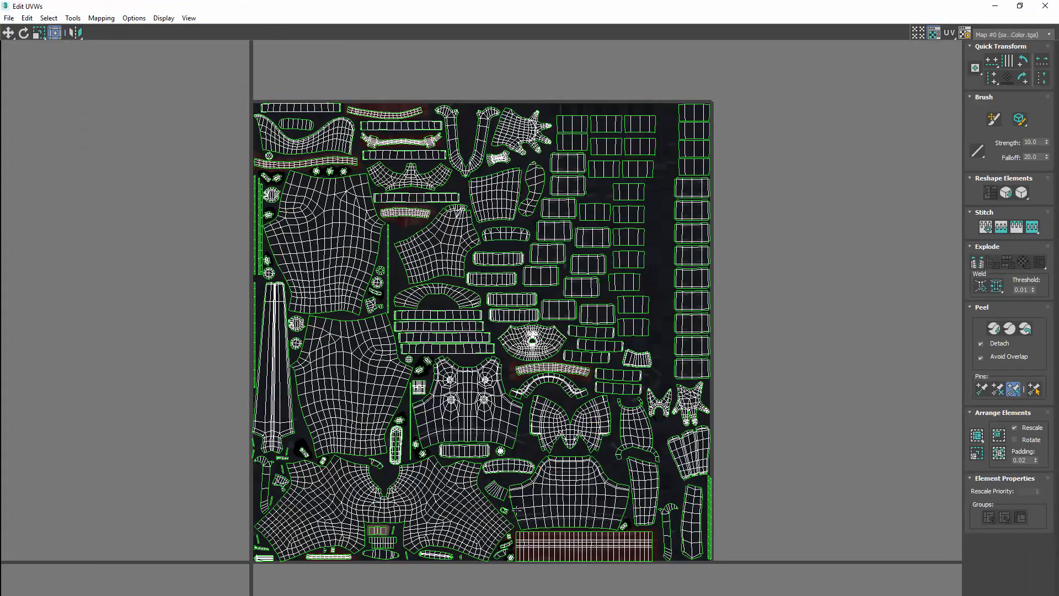
Examine how the chest armour's UV shell lines up with the painted base colour texture
{"action": "scroll", "coordinate": [659, 447], "scroll_direction": "up", "scroll_amount": 8}
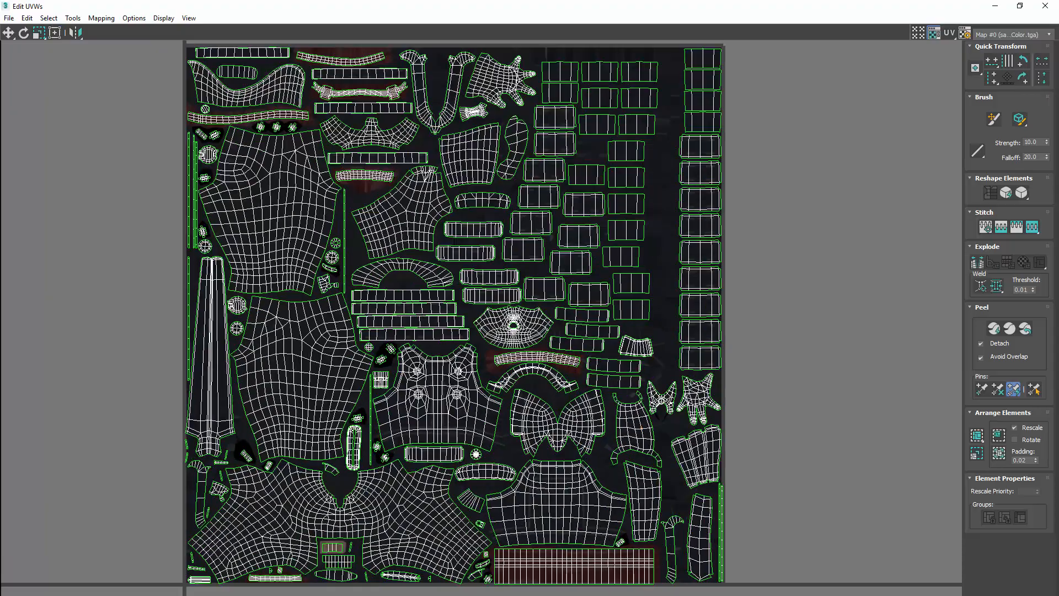
{"action": "middle_click_drag", "start_coordinate": [615, 463], "coordinate": [624, 287]}
{"action": "scroll", "coordinate": [617, 294], "scroll_direction": "up", "scroll_amount": 8}
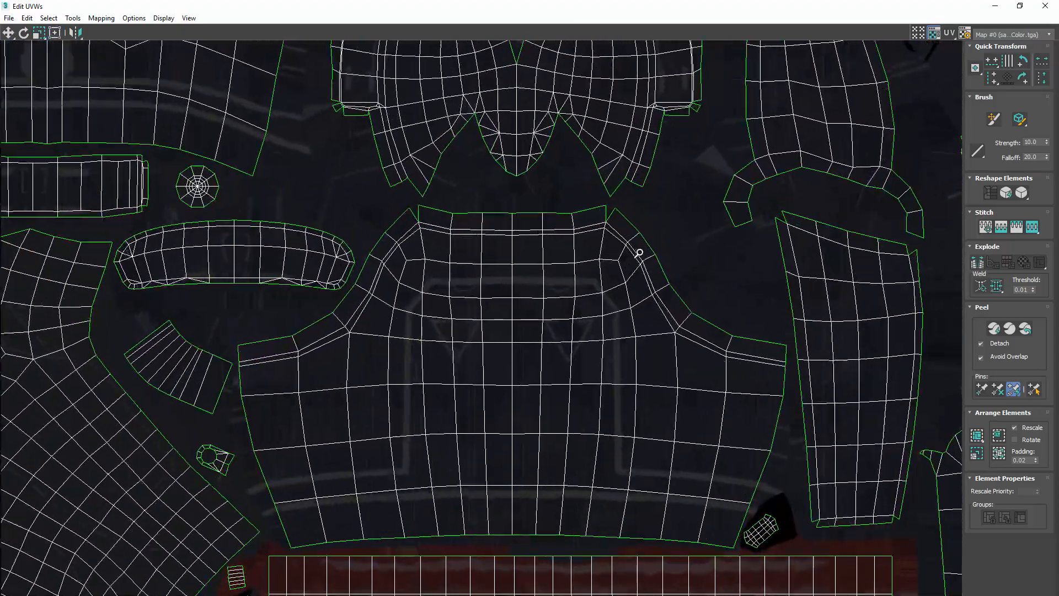
{"action": "scroll", "coordinate": [657, 244], "scroll_direction": "down", "scroll_amount": 5}
{"action": "scroll", "coordinate": [646, 272], "scroll_direction": "up", "scroll_amount": 3}
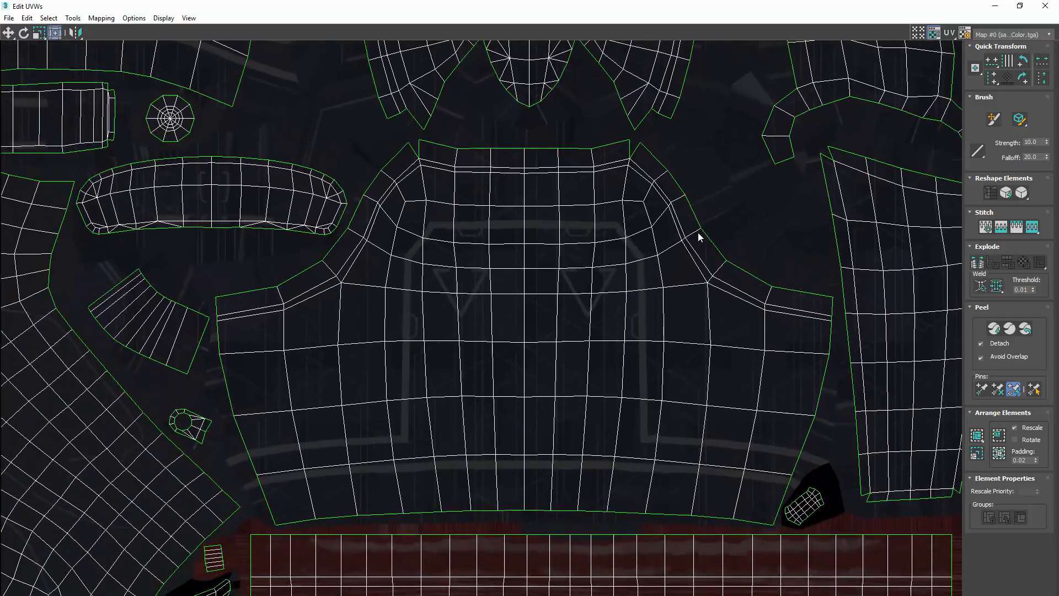
{"action": "scroll", "coordinate": [677, 244], "scroll_direction": "down", "scroll_amount": 5}
{"action": "middle_click_drag", "start_coordinate": [749, 139], "coordinate": [657, 287]}
{"action": "middle_click_drag", "start_coordinate": [749, 255], "coordinate": [811, 284]}
{"action": "middle_click_drag", "start_coordinate": [631, 347], "coordinate": [709, 217]}
{"action": "middle_click_drag", "start_coordinate": [650, 253], "coordinate": [543, 154]}
{"action": "middle_click_drag", "start_coordinate": [666, 308], "coordinate": [638, 243]}
{"action": "scroll", "coordinate": [618, 280], "scroll_direction": "up", "scroll_amount": 3}
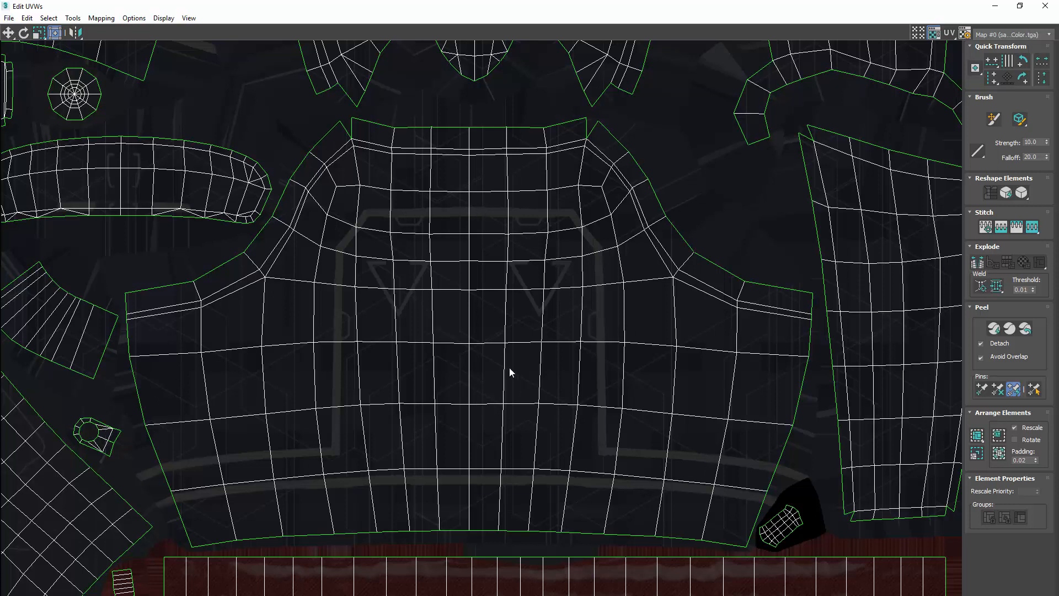
{"action": "middle_click_drag", "start_coordinate": [467, 291], "coordinate": [476, 250], "text": "ctrl+alt"}
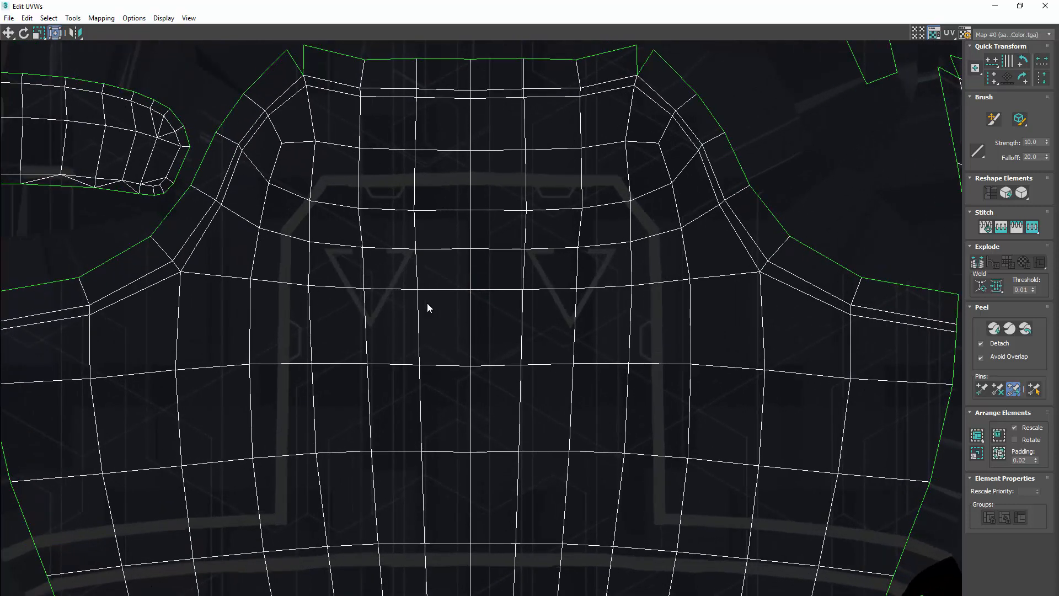
{"action": "middle_click_drag", "start_coordinate": [393, 308], "coordinate": [419, 408], "text": "ctrl+alt"}
{"action": "middle_click_drag", "start_coordinate": [452, 320], "coordinate": [463, 403], "text": "ctrl+alt"}
Examine the remaining UV shells, from the large cloth and blade pieces to the rows of armour plates
{"action": "middle_click_drag", "start_coordinate": [419, 242], "coordinate": [521, 471]}
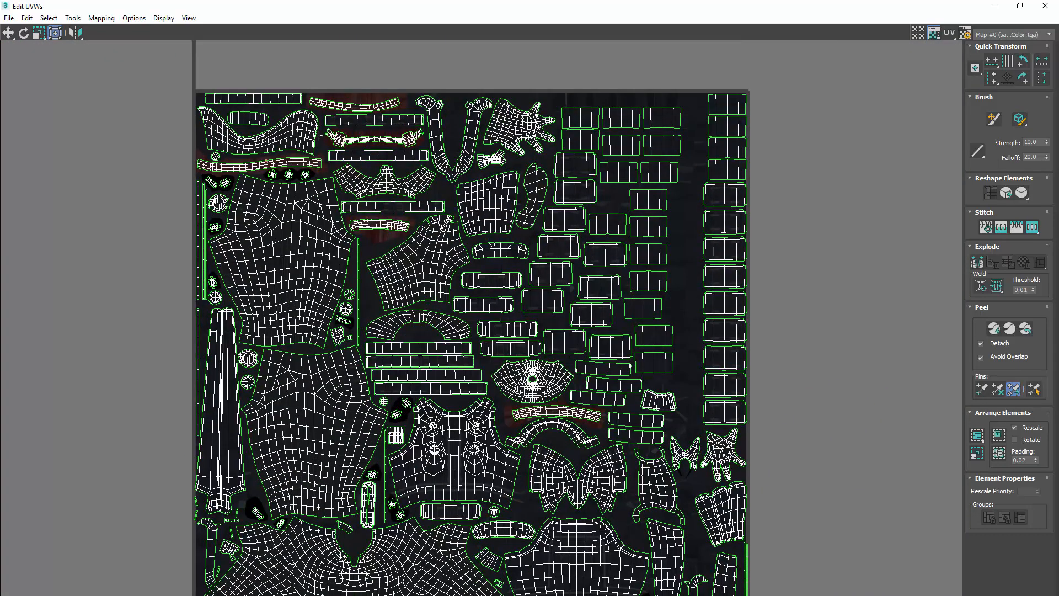
{"action": "scroll", "coordinate": [381, 253], "scroll_direction": "up", "scroll_amount": 5}
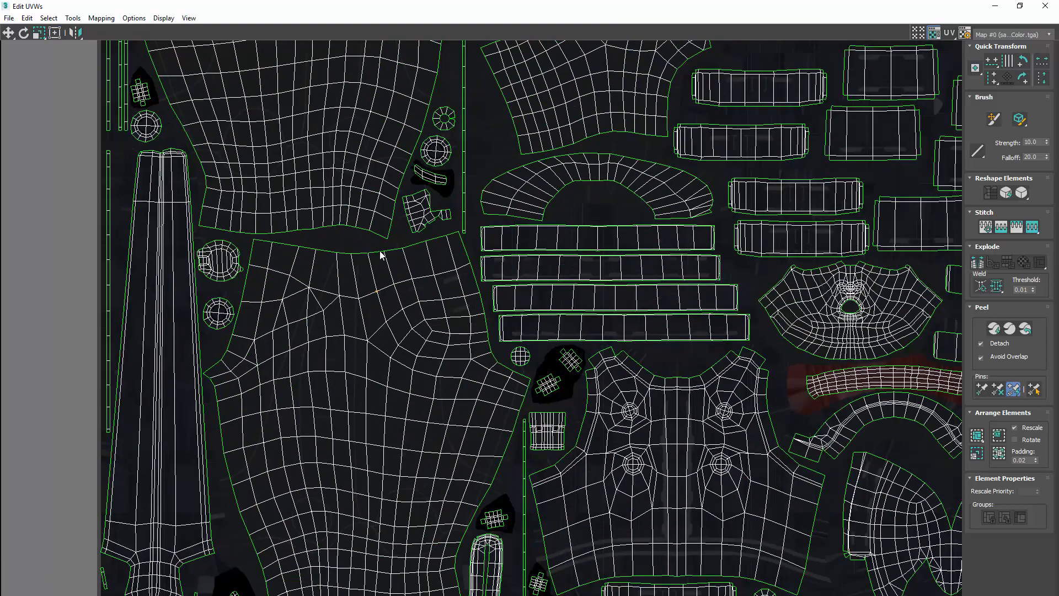
{"action": "scroll", "coordinate": [380, 251], "scroll_direction": "up", "scroll_amount": 1}
{"action": "middle_click_drag", "start_coordinate": [380, 251], "coordinate": [429, 214]}
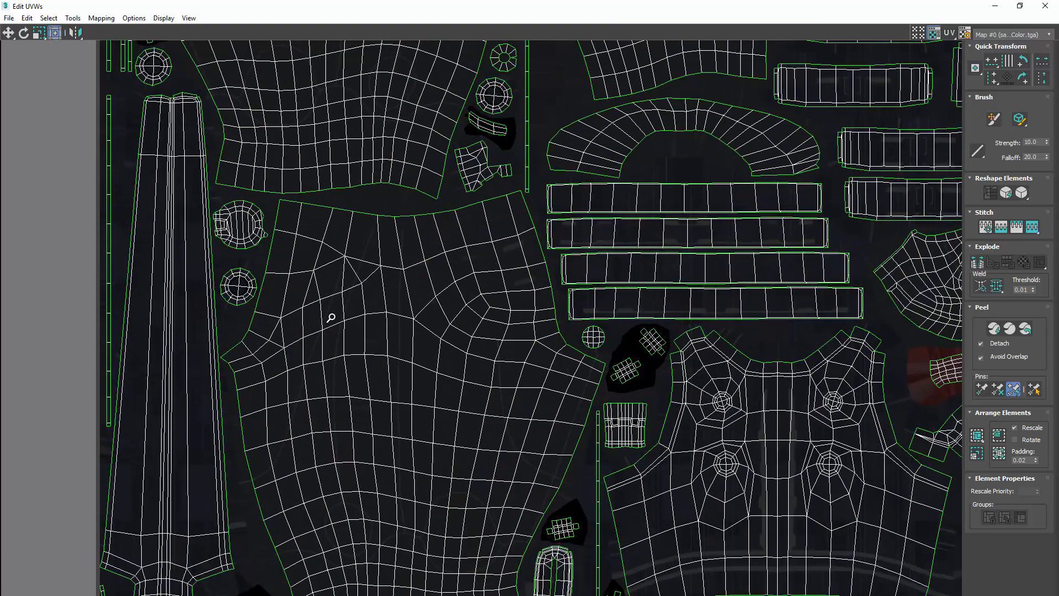
{"action": "scroll", "coordinate": [330, 319], "scroll_direction": "down", "scroll_amount": 3}
{"action": "middle_click_drag", "start_coordinate": [832, 88], "coordinate": [618, 210]}
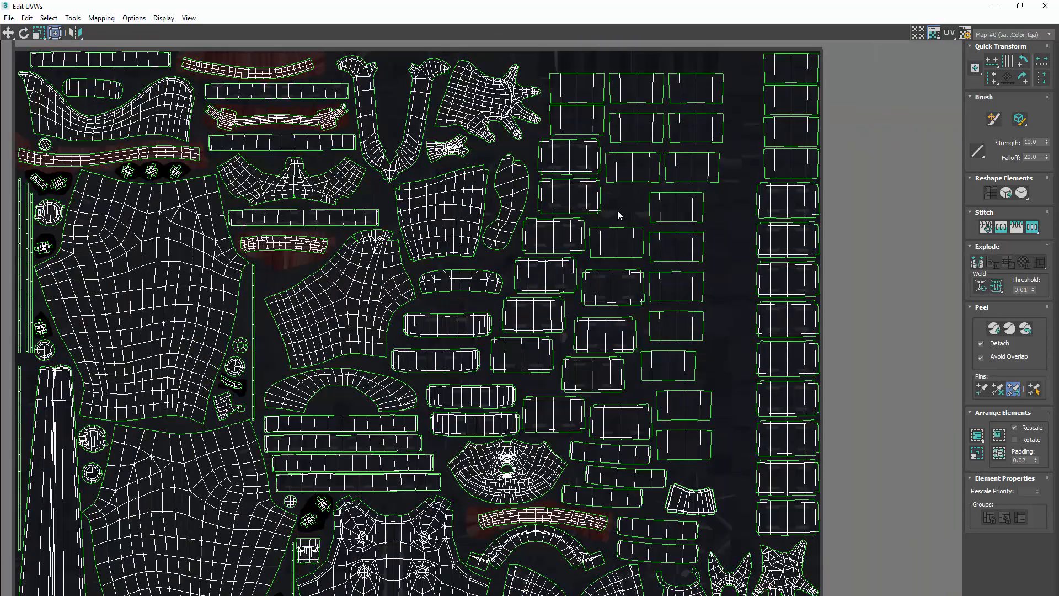
{"action": "scroll", "coordinate": [675, 85], "scroll_direction": "up", "scroll_amount": 2}
{"action": "scroll", "coordinate": [671, 97], "scroll_direction": "up", "scroll_amount": 2}
{"action": "middle_click_drag", "start_coordinate": [806, 341], "coordinate": [666, 265]}
{"action": "mouse_move", "coordinate": [760, 247]}
{"action": "middle_mouse_down"}
{"action": "mouse_move", "coordinate": [714, 154]}
{"action": "mouse_move", "coordinate": [698, 41]}
{"action": "middle_mouse_up"}
{"action": "middle_click_drag", "start_coordinate": [733, 313], "coordinate": [719, 183]}
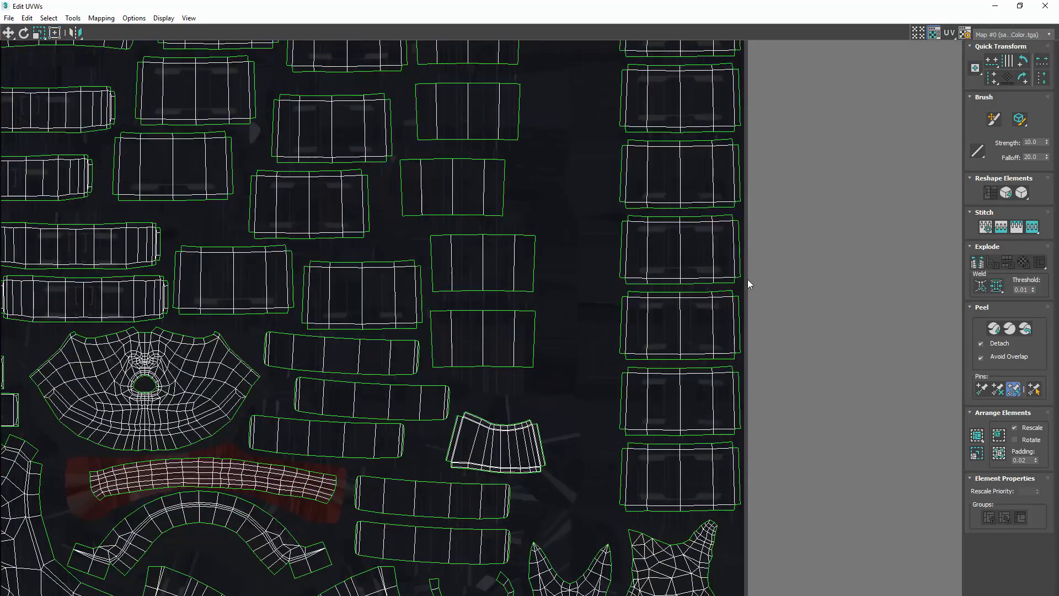
{"action": "scroll", "coordinate": [755, 270], "scroll_direction": "down", "scroll_amount": 3}
Close the UV Editor, bring up the rendered samurai frame for another look, and close it
{"action": "left_click", "coordinate": [1020, 5]}
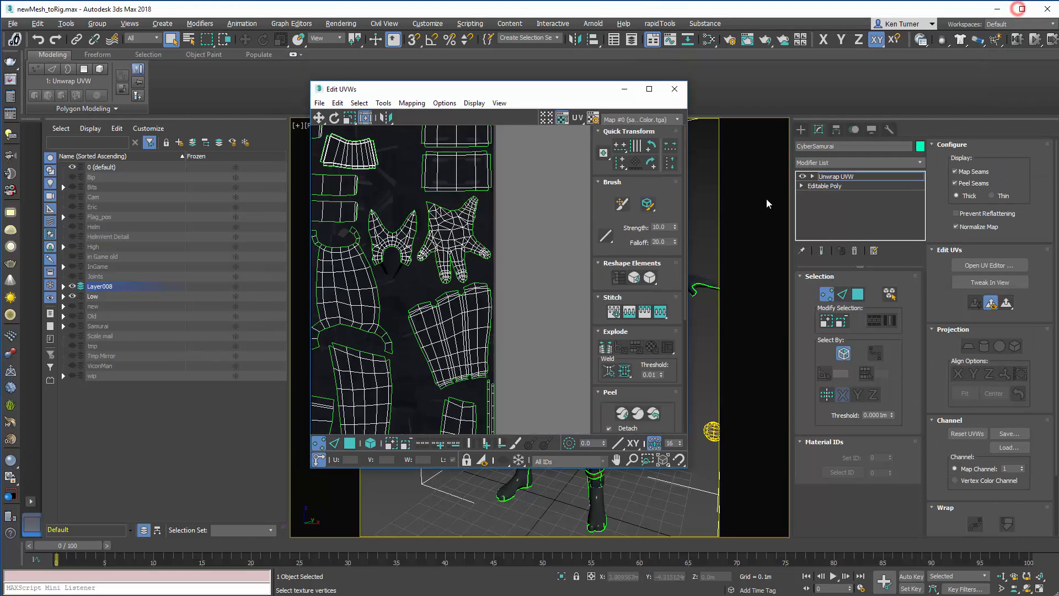
{"action": "left_click", "coordinate": [674, 89]}
{"action": "left_click", "coordinate": [749, 40]}
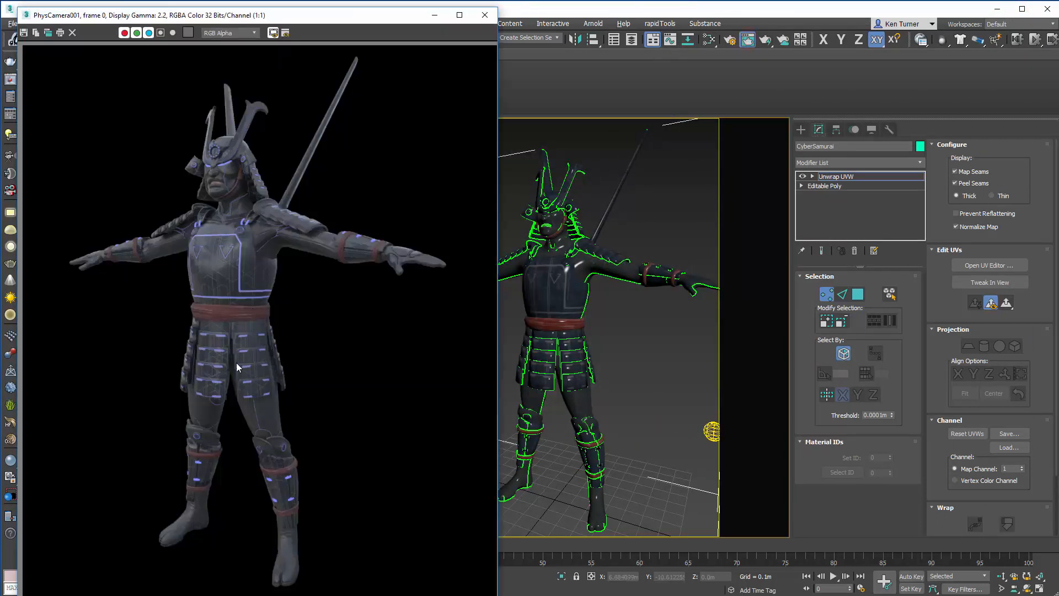
{"action": "left_click", "coordinate": [483, 15]}
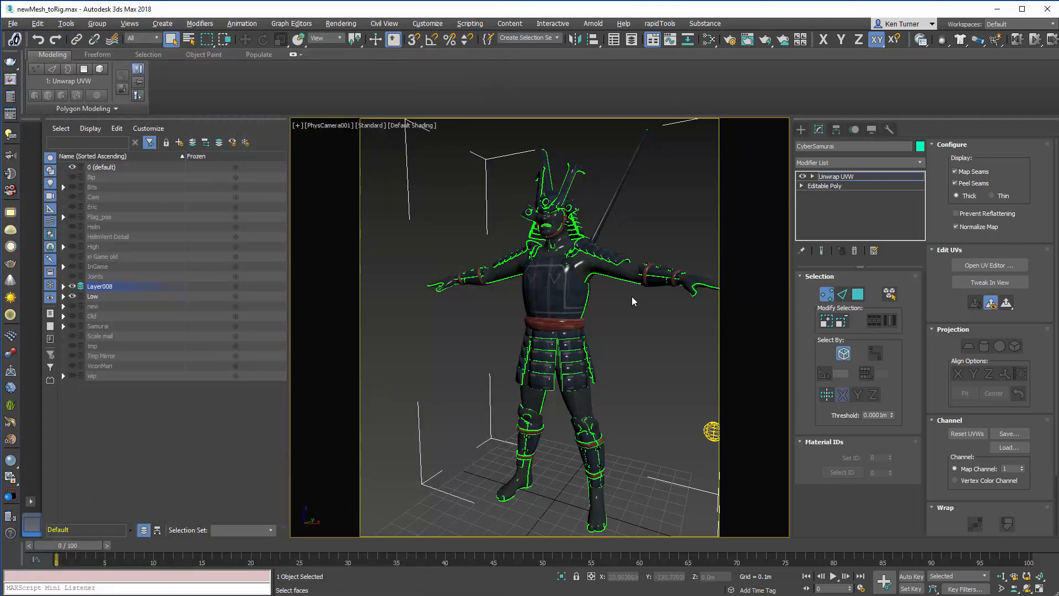
Open the recent scene Sabre_For_Uvs.max without saving the changes to the samurai scene
{"action": "left_click", "coordinate": [656, 324]}
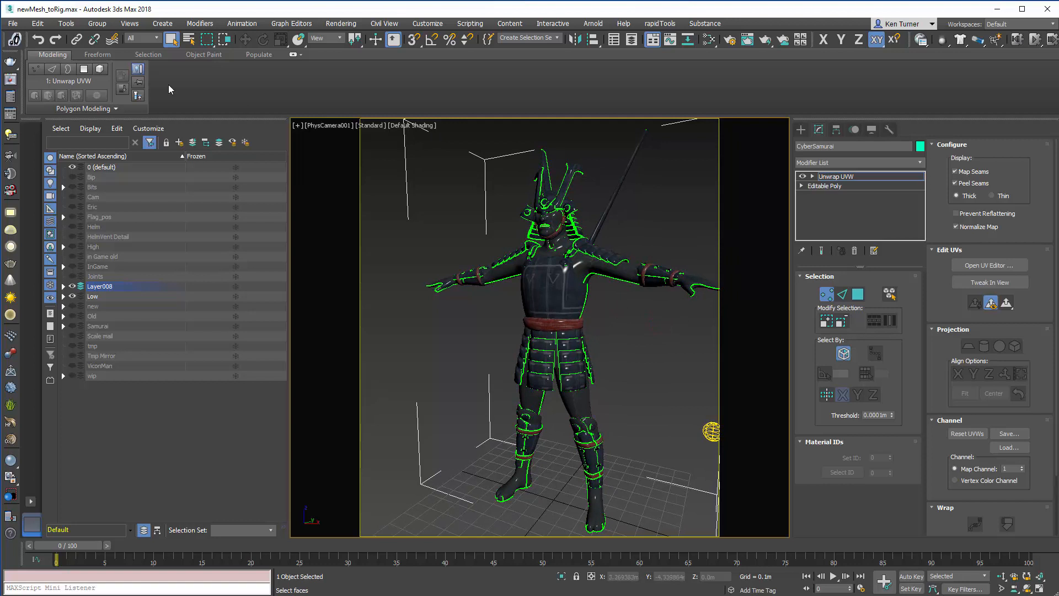
{"action": "left_click", "coordinate": [14, 24]}
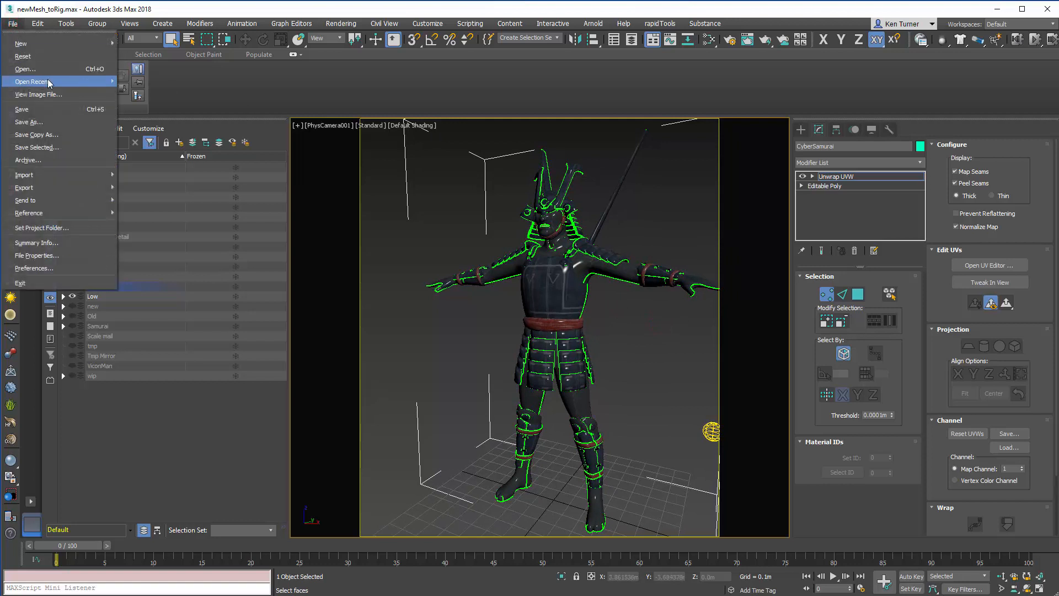
{"action": "mouse_move", "coordinate": [49, 82]}
{"action": "left_click", "coordinate": [192, 102]}
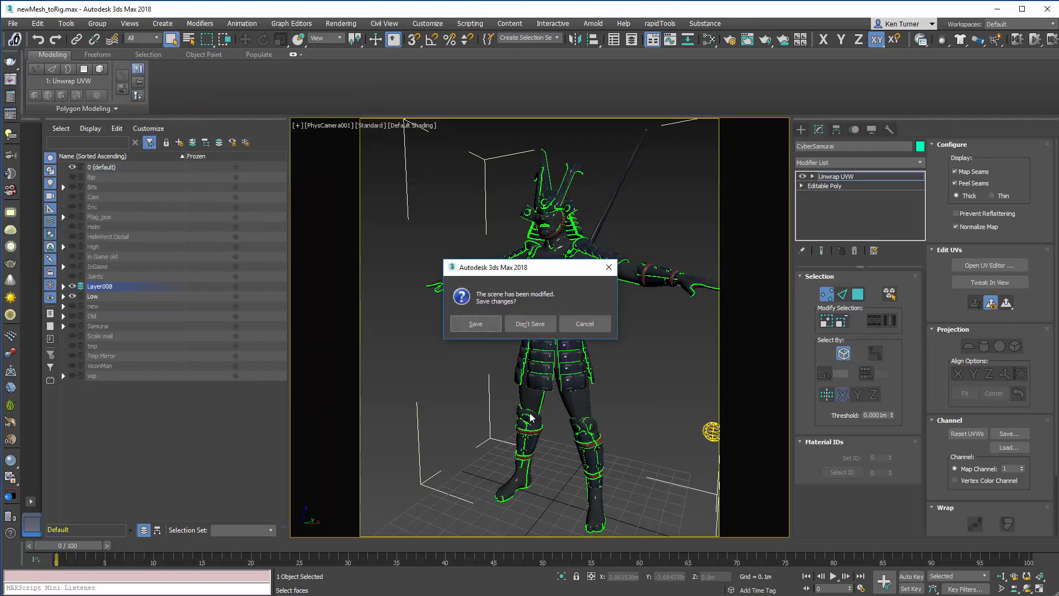
{"action": "left_click", "coordinate": [536, 327]}
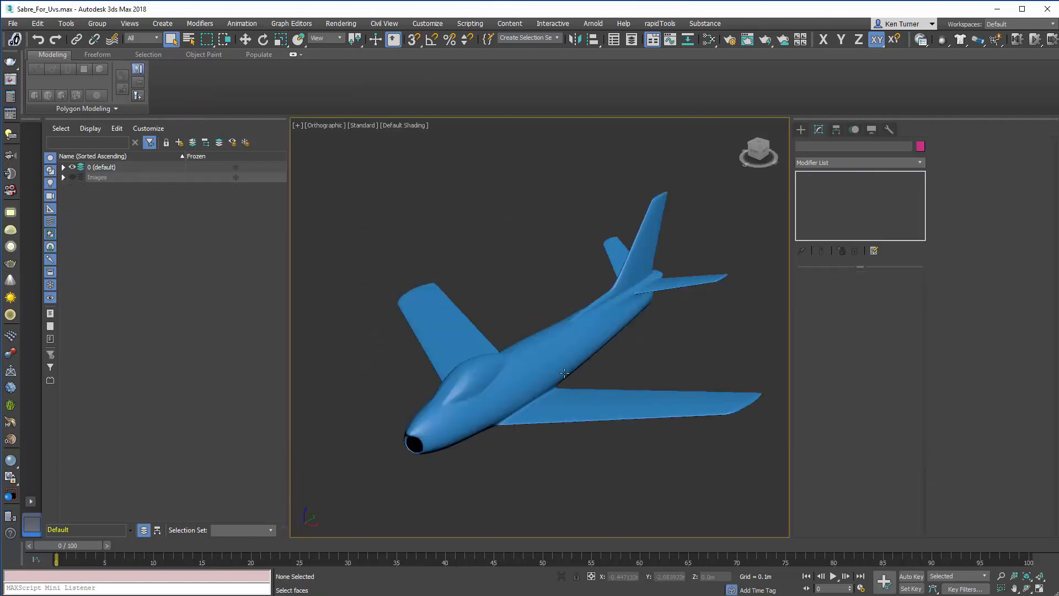
Select the jet's fuselage and compare its shape with TurboSmooth disabled and enabled
{"action": "left_click", "coordinate": [584, 399]}
{"action": "middle_click_drag", "start_coordinate": [650, 336], "coordinate": [634, 353], "text": "alt"}
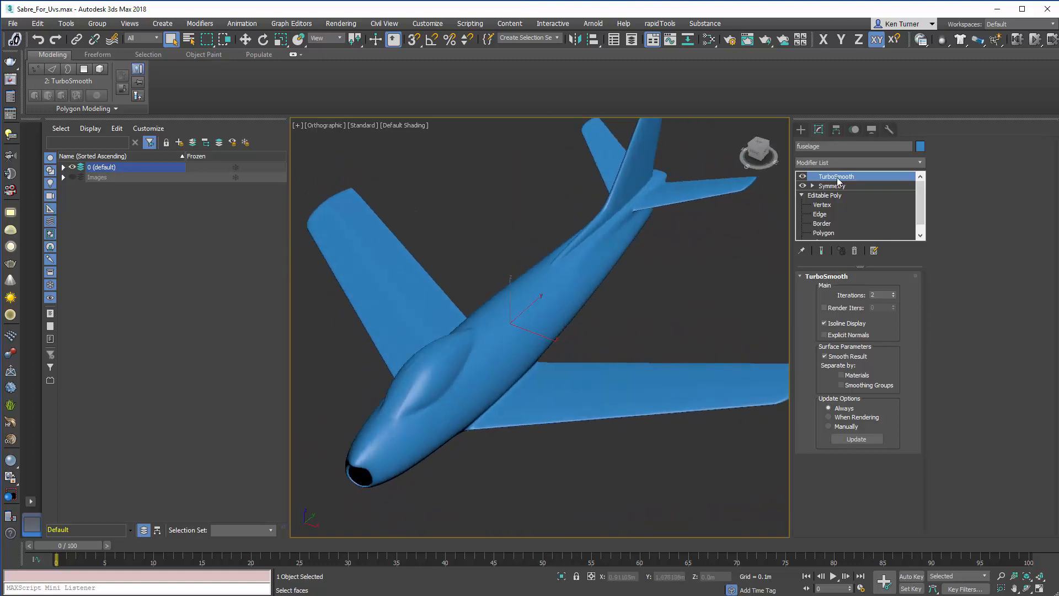
{"action": "left_click", "coordinate": [803, 176]}
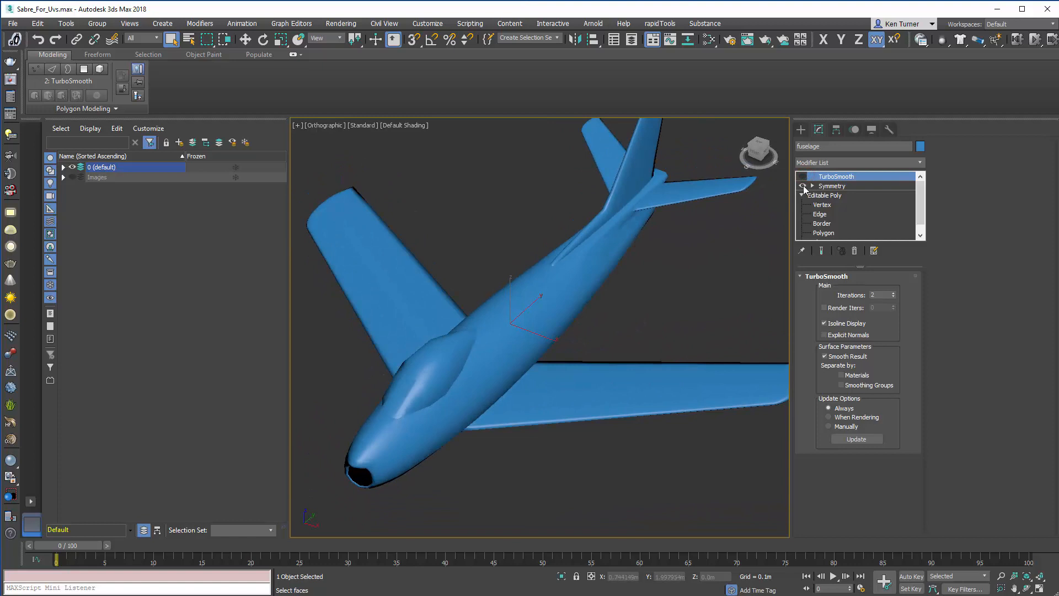
{"action": "middle_click_drag", "start_coordinate": [674, 269], "coordinate": [790, 219], "text": "alt"}
{"action": "left_click", "coordinate": [803, 177]}
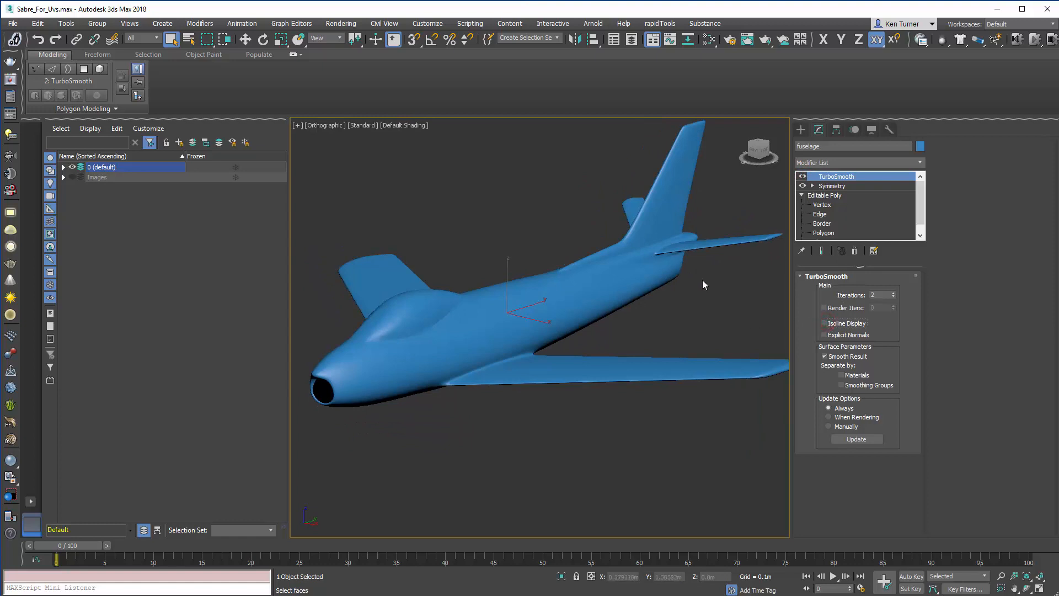
Turn off Isoline Display for the fuselage's TurboSmooth and show edged faces to inspect the subdivided mesh
{"action": "left_click", "coordinate": [703, 293]}
{"action": "key", "text": "F4"}
{"action": "scroll", "coordinate": [620, 280], "scroll_direction": "up", "scroll_amount": 3}
{"action": "scroll", "coordinate": [619, 281], "scroll_direction": "up", "scroll_amount": 1}
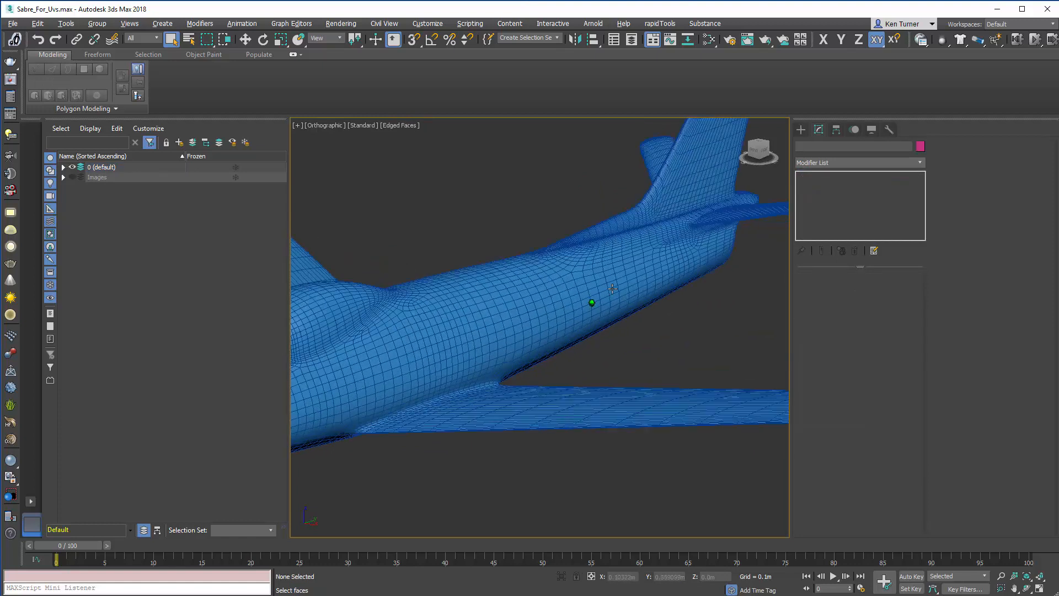
{"action": "middle_click_drag", "start_coordinate": [498, 296], "coordinate": [578, 287]}
Disable the TurboSmooth and Symmetry modifiers on the fuselage to view its low-poly half mesh
{"action": "left_click", "coordinate": [715, 317]}
{"action": "left_click", "coordinate": [803, 176]}
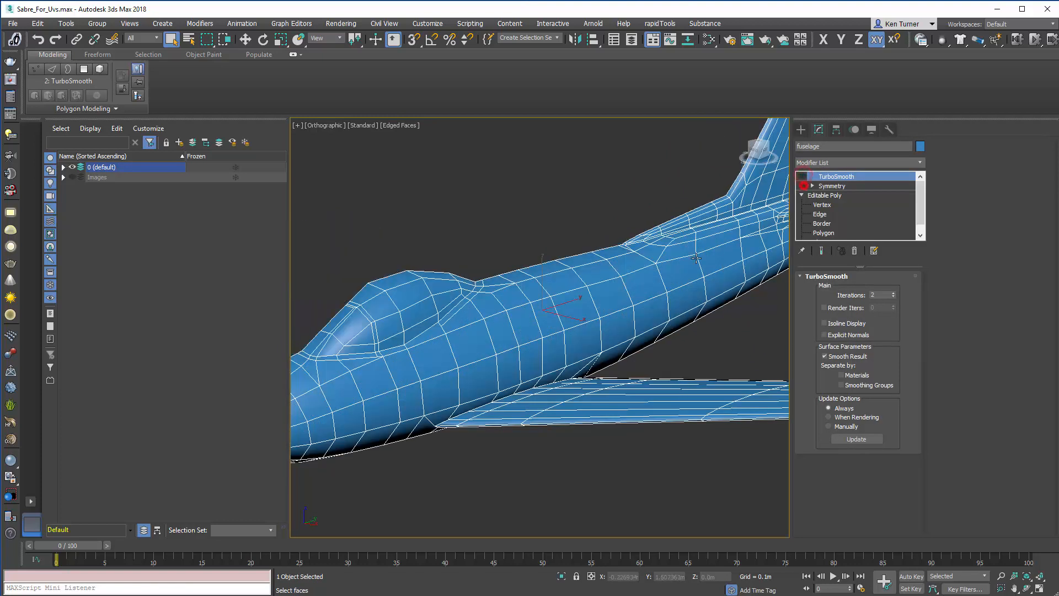
{"action": "middle_click_drag", "start_coordinate": [628, 290], "coordinate": [603, 252]}
{"action": "scroll", "coordinate": [603, 252], "scroll_direction": "down", "scroll_amount": 2}
{"action": "middle_click_drag", "start_coordinate": [618, 323], "coordinate": [696, 302], "text": "alt"}
{"action": "scroll", "coordinate": [577, 296], "scroll_direction": "up", "scroll_amount": 1}
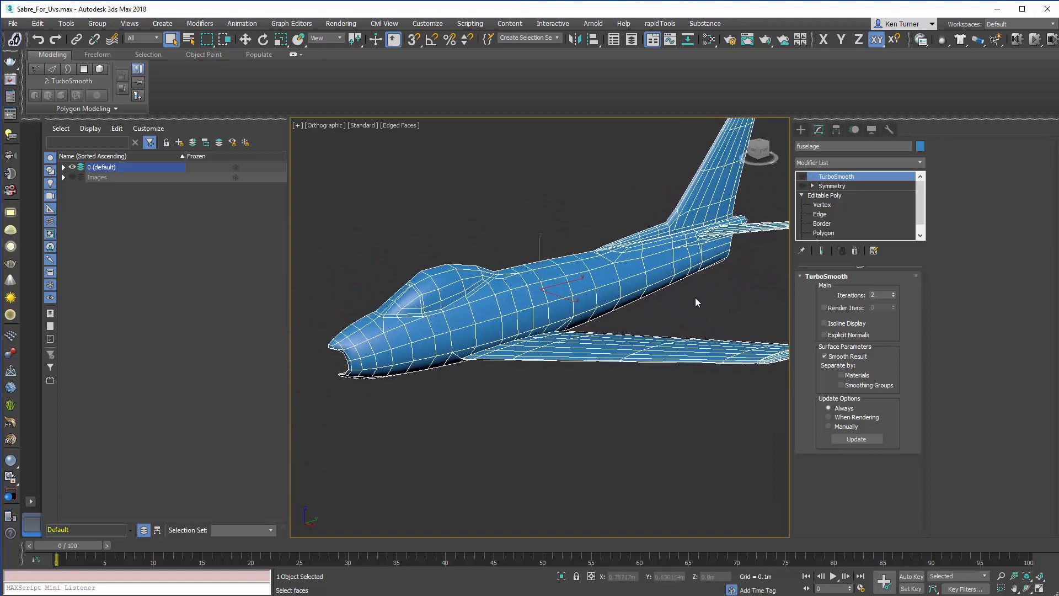
{"action": "left_click", "coordinate": [696, 301]}
{"action": "left_click", "coordinate": [684, 236]}
Compare the fuselage with Symmetry and TurboSmooth enabled, and disable both modifiers again
{"action": "left_click", "coordinate": [805, 187]}
{"action": "left_click", "coordinate": [804, 177]}
{"action": "left_click", "coordinate": [804, 177]}
{"action": "left_click", "coordinate": [803, 186]}
Go to the fuselage's Editable Poly level in the modifier stack and fold up its sub-object list
{"action": "left_click", "coordinate": [829, 195]}
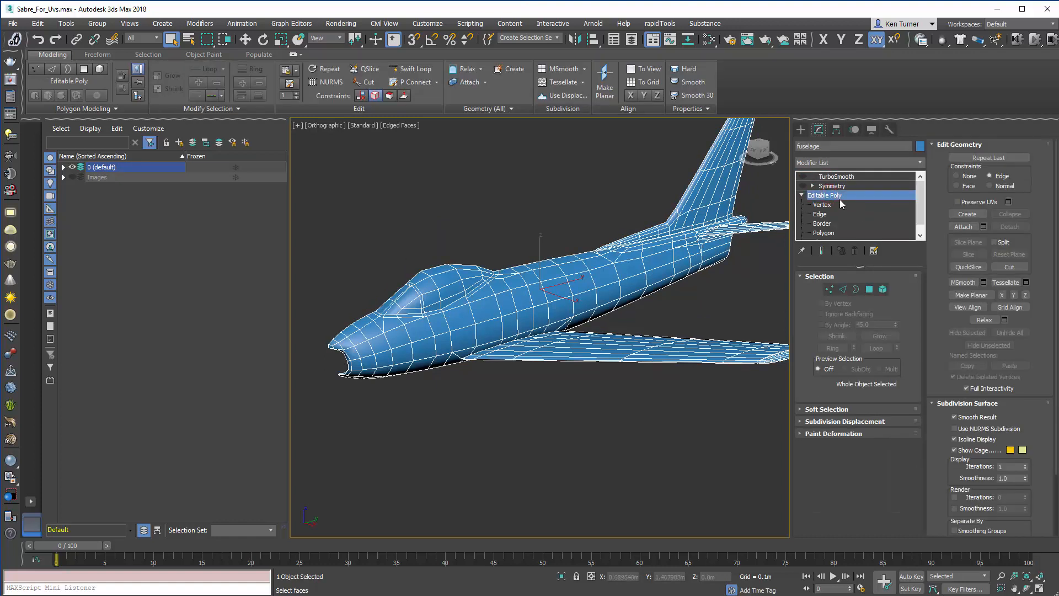
{"action": "left_click", "coordinate": [802, 196]}
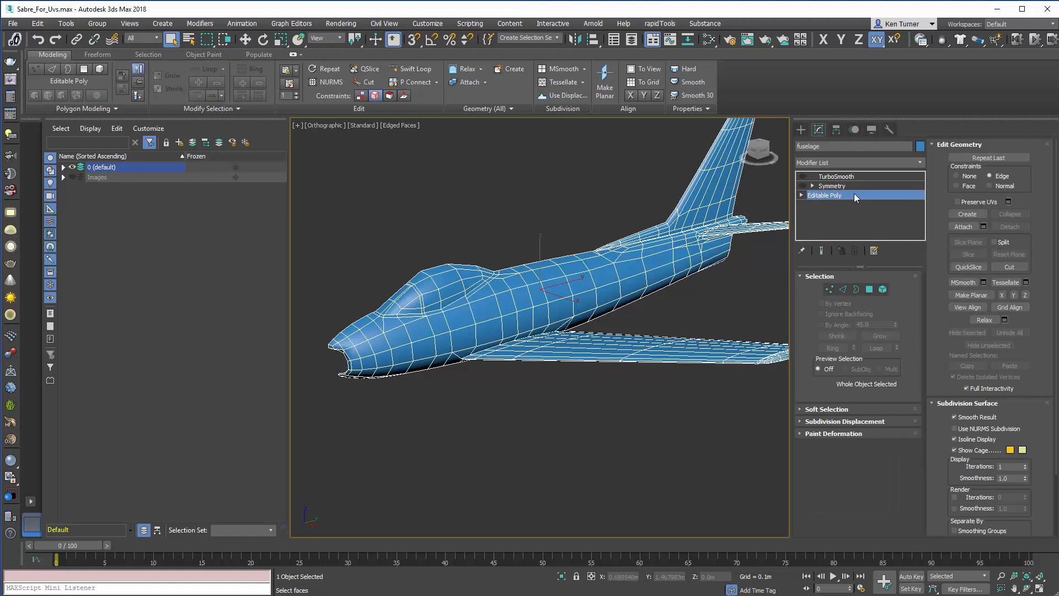
Add an Unwrap UVW modifier to the fuselage between the Editable Poly and the Symmetry modifier
{"action": "left_click", "coordinate": [920, 163]}
{"action": "left_click_drag", "start_coordinate": [920, 168], "coordinate": [937, 465]}
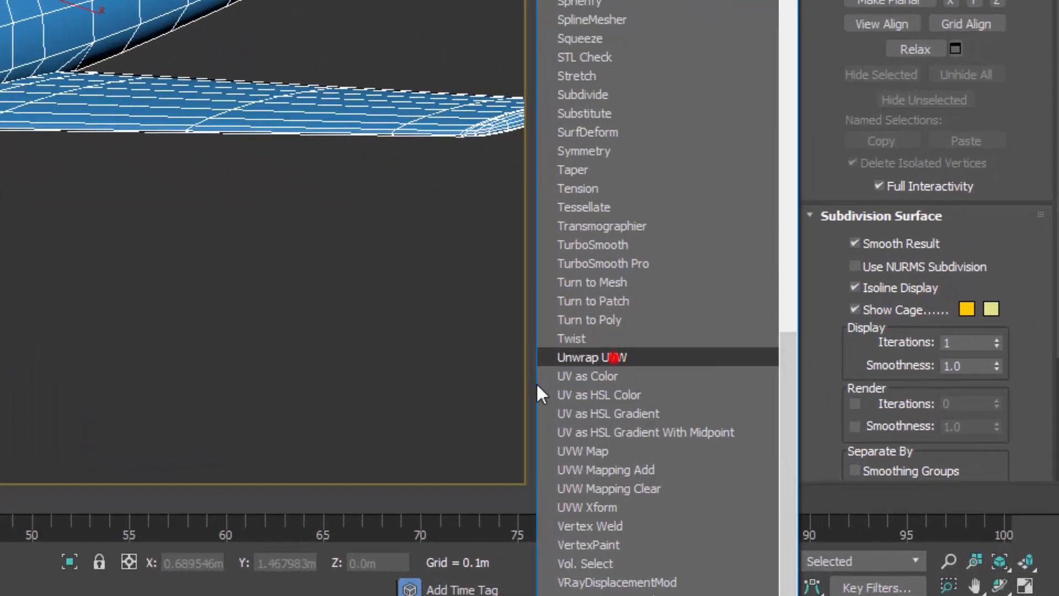
{"action": "left_click", "coordinate": [782, 439]}
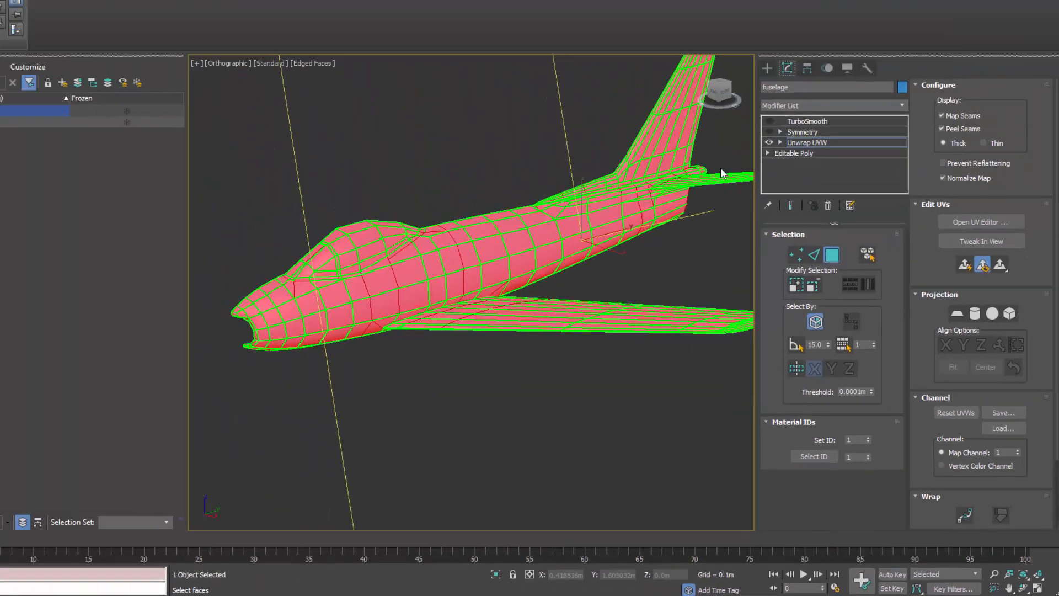
{"action": "middle_click_drag", "start_coordinate": [630, 232], "coordinate": [584, 244], "text": "alt"}
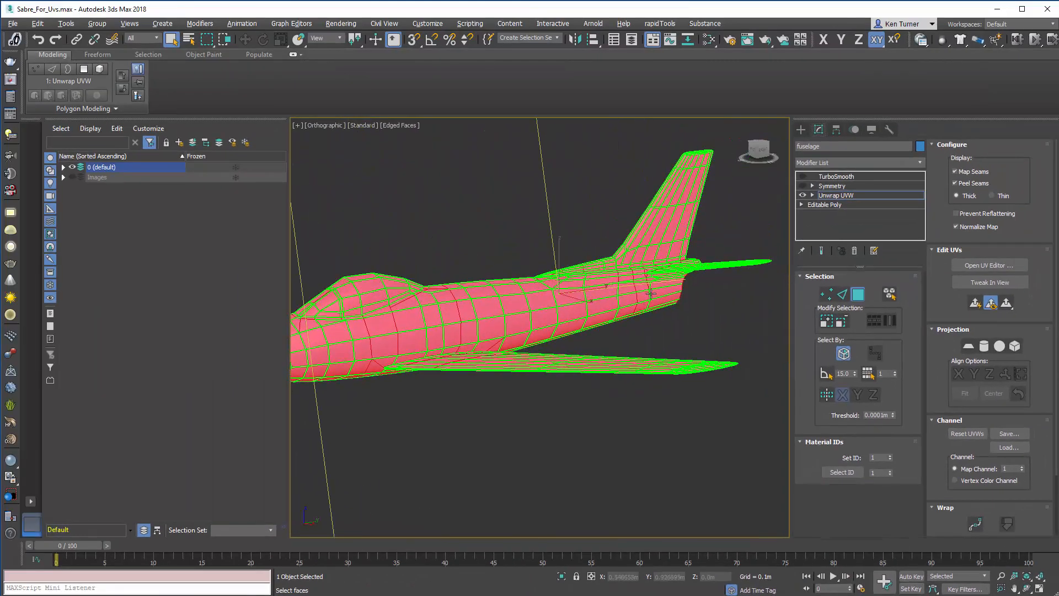
{"action": "middle_click_drag", "start_coordinate": [521, 235], "coordinate": [545, 272], "text": "alt"}
{"action": "scroll", "coordinate": [541, 275], "scroll_direction": "up", "scroll_amount": 3}
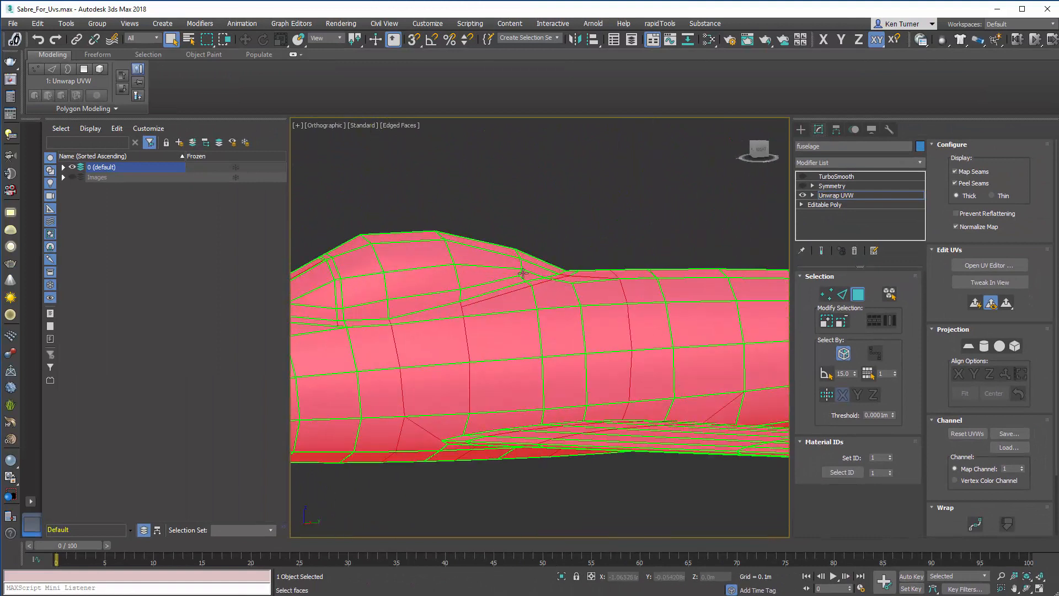
{"action": "scroll", "coordinate": [560, 287], "scroll_direction": "down", "scroll_amount": 5}
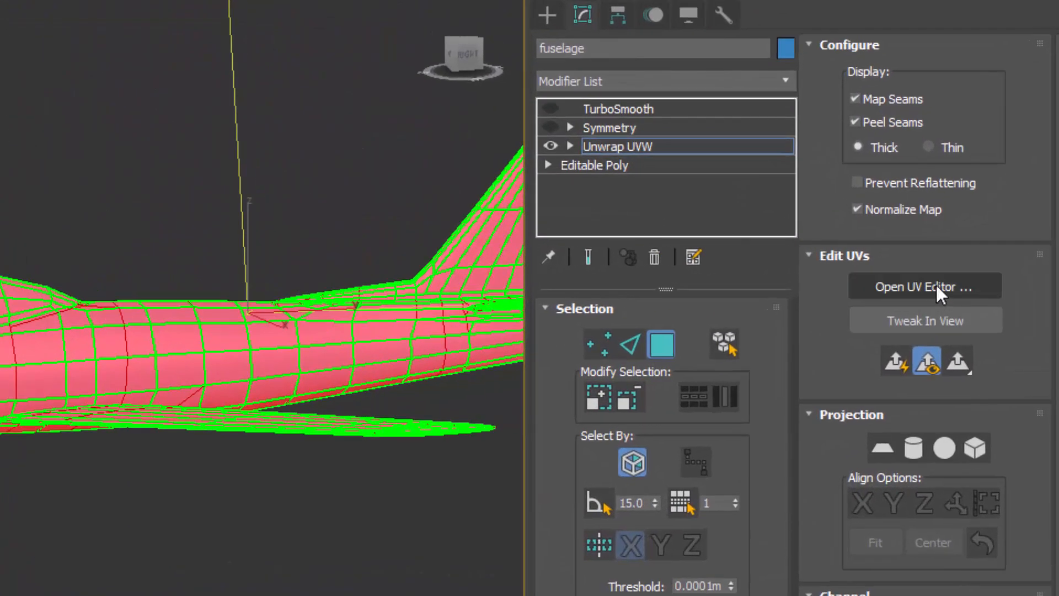
Open the UV Editor, move its window off the model, and deselect all of the fuselage's faces
{"action": "left_click", "coordinate": [940, 285]}
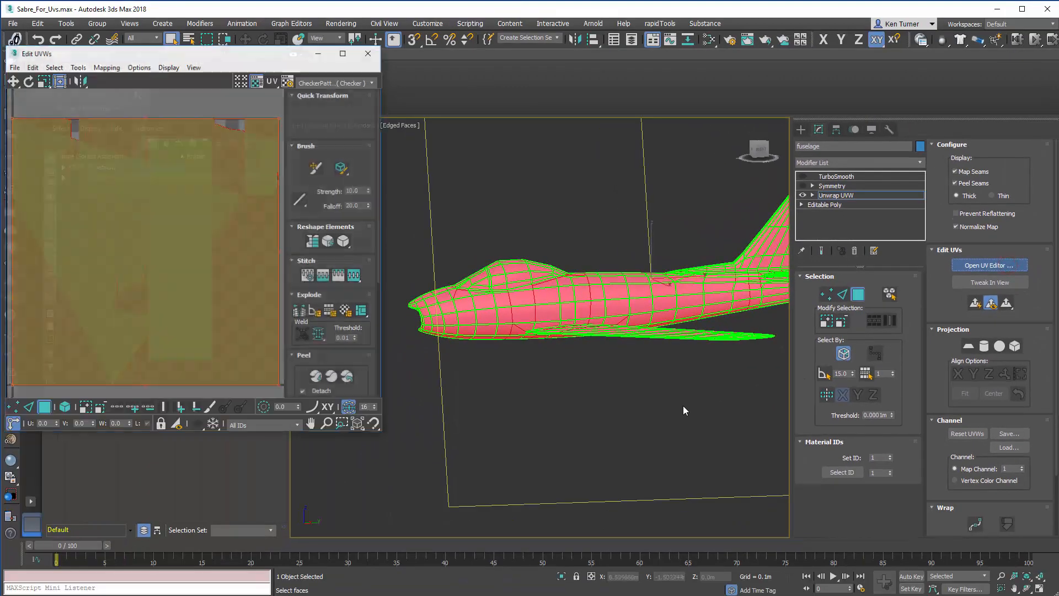
{"action": "left_click_drag", "start_coordinate": [227, 58], "coordinate": [427, 68]}
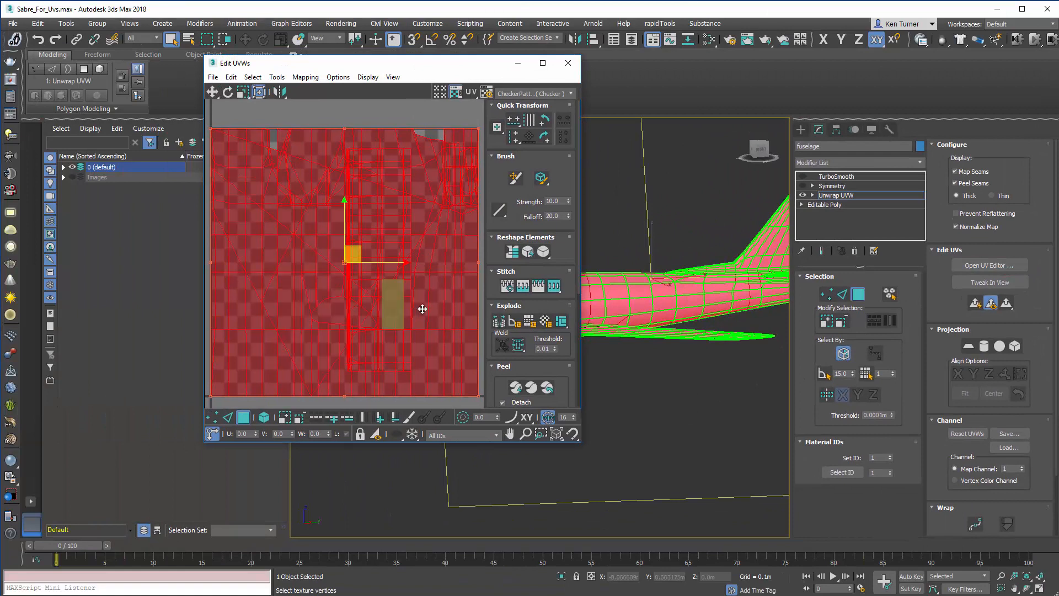
{"action": "left_click", "coordinate": [634, 413]}
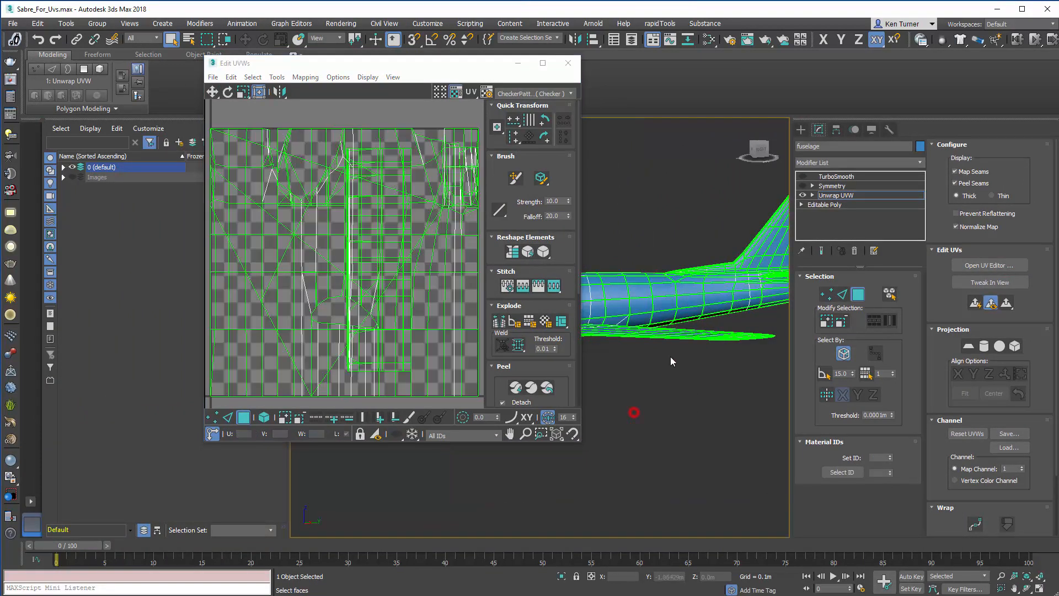
Select individual faces along the rear fuselage to examine where they lie in the UV layout, and clear the selection
{"action": "left_click", "coordinate": [638, 289]}
{"action": "key", "text": "z"}
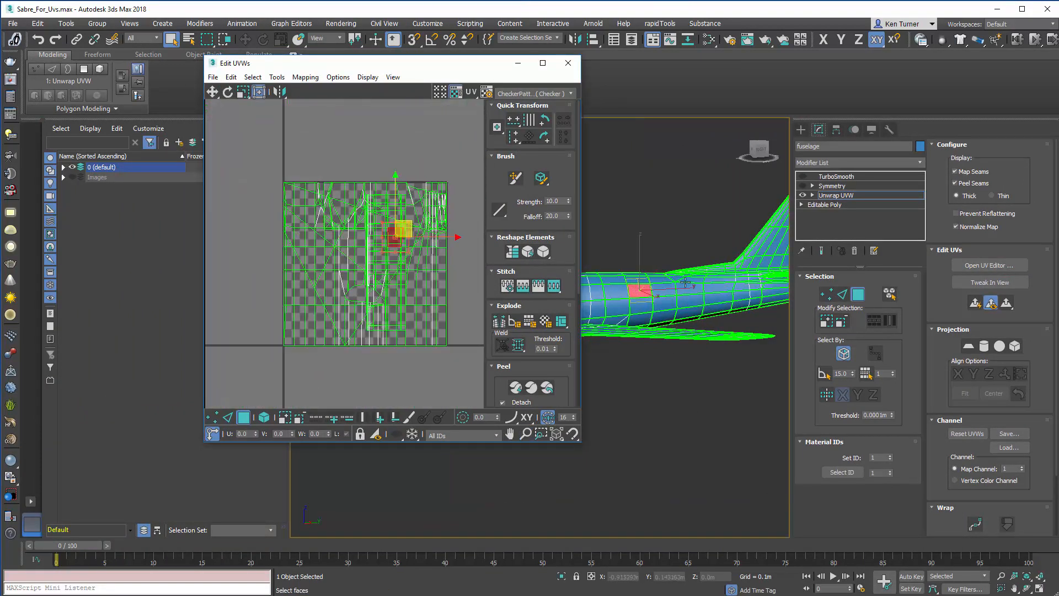
{"action": "left_click", "coordinate": [665, 291]}
{"action": "left_click", "coordinate": [694, 290]}
{"action": "left_click", "coordinate": [717, 291]}
{"action": "scroll", "coordinate": [414, 261], "scroll_direction": "up", "scroll_amount": 3}
{"action": "middle_click_drag", "start_coordinate": [458, 209], "coordinate": [397, 276]}
{"action": "scroll", "coordinate": [421, 275], "scroll_direction": "down", "scroll_amount": 3}
{"action": "scroll", "coordinate": [382, 237], "scroll_direction": "up", "scroll_amount": 2}
{"action": "middle_click_drag", "start_coordinate": [353, 184], "coordinate": [398, 152]}
{"action": "scroll", "coordinate": [406, 168], "scroll_direction": "down", "scroll_amount": 2}
{"action": "middle_click_drag", "start_coordinate": [436, 204], "coordinate": [423, 205]}
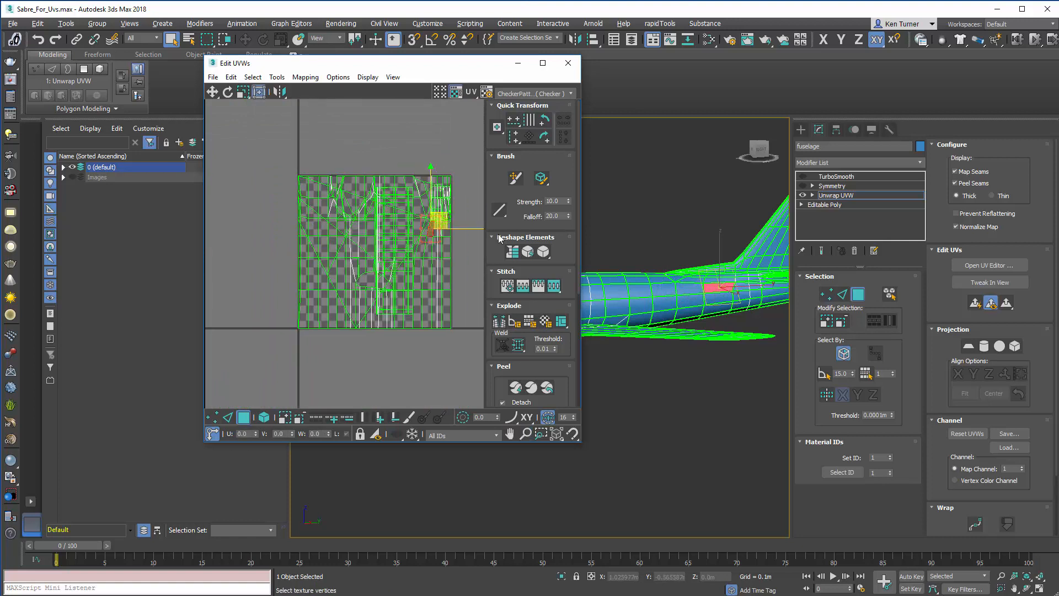
{"action": "left_click", "coordinate": [473, 201]}
Display the Texture Checker (UV_Checker.png) map on the fuselage and in the UV Editor
{"action": "middle_click_drag", "start_coordinate": [470, 310], "coordinate": [392, 329]}
{"action": "middle_click_drag", "start_coordinate": [647, 199], "coordinate": [650, 268], "text": "alt"}
{"action": "scroll", "coordinate": [647, 259], "scroll_direction": "up", "scroll_amount": 4}
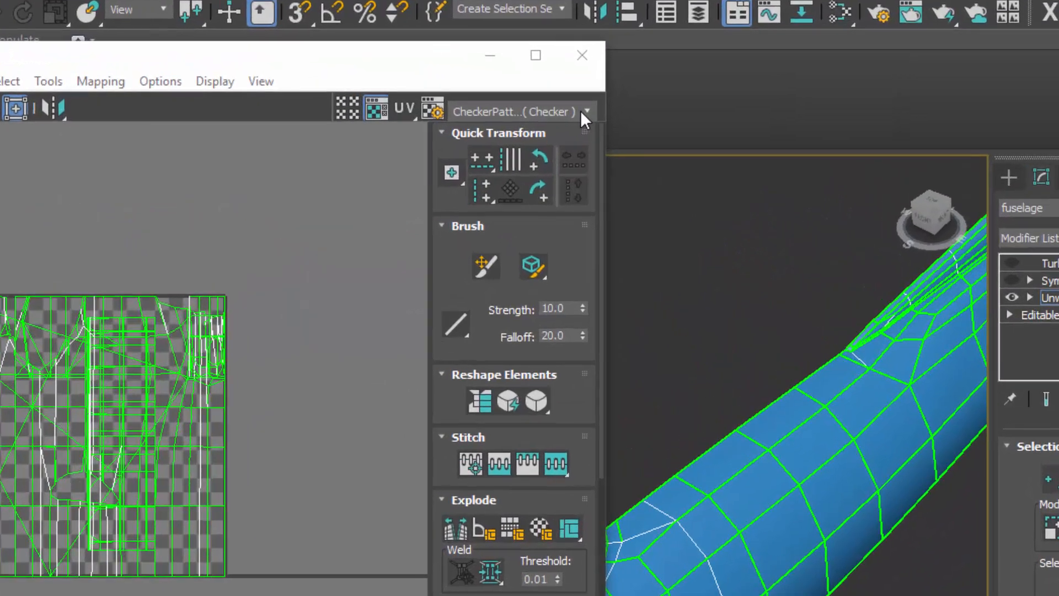
{"action": "left_click", "coordinate": [571, 93]}
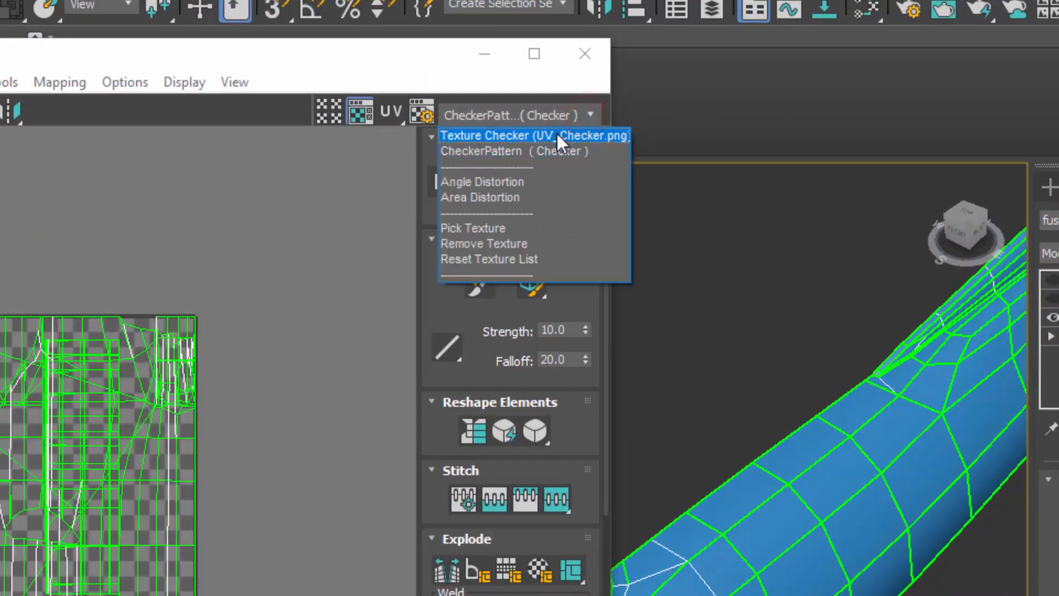
{"action": "left_click", "coordinate": [557, 135]}
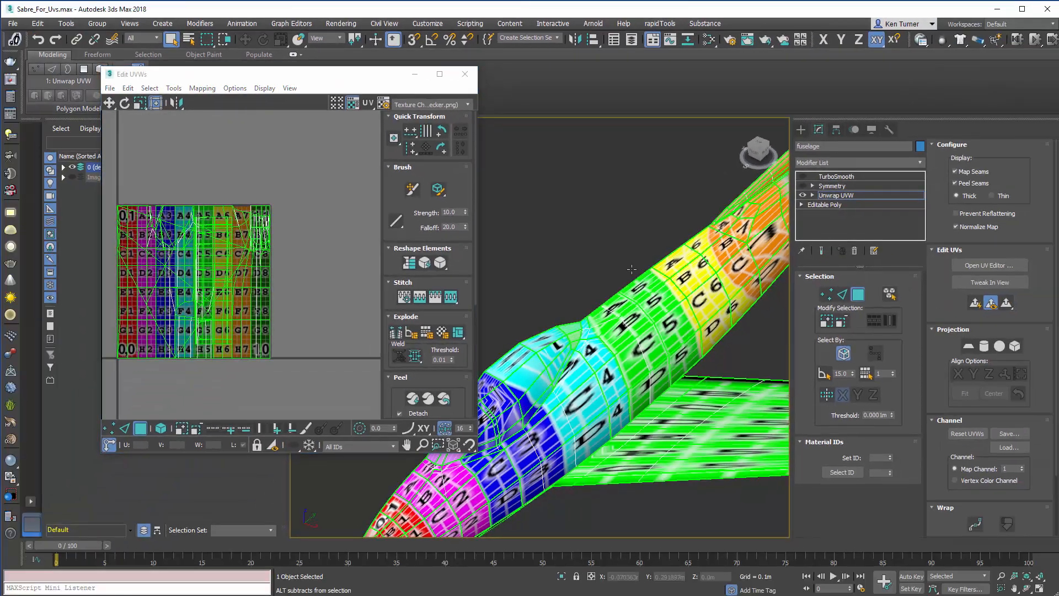
Examine the numbered checker texture over the fuselage, canopy and wing for stretching and distortion
{"action": "middle_click_drag", "start_coordinate": [631, 269], "coordinate": [593, 372], "text": "alt"}
{"action": "scroll", "coordinate": [613, 302], "scroll_direction": "up", "scroll_amount": 5}
{"action": "middle_click_drag", "start_coordinate": [613, 303], "coordinate": [635, 298], "text": "alt"}
{"action": "scroll", "coordinate": [629, 301], "scroll_direction": "down", "scroll_amount": 5}
{"action": "middle_click_drag", "start_coordinate": [649, 243], "coordinate": [612, 262], "text": "alt"}
{"action": "scroll", "coordinate": [618, 270], "scroll_direction": "up", "scroll_amount": 5}
{"action": "middle_click_drag", "start_coordinate": [612, 262], "coordinate": [496, 319]}
{"action": "scroll", "coordinate": [634, 287], "scroll_direction": "down", "scroll_amount": 4}
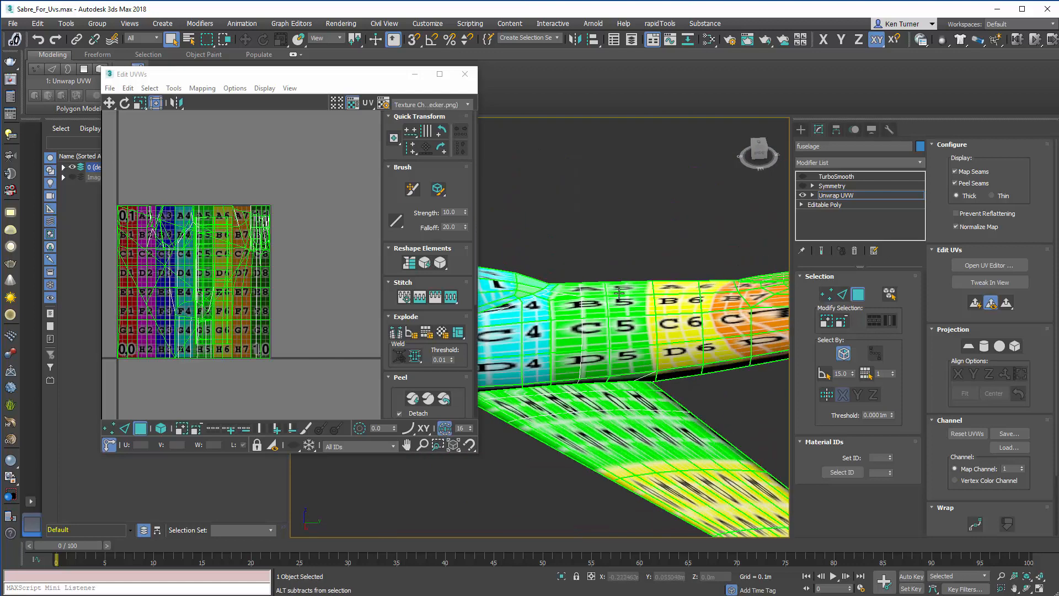
{"action": "middle_click_drag", "start_coordinate": [634, 287], "coordinate": [660, 243], "text": "alt"}
{"action": "scroll", "coordinate": [660, 244], "scroll_direction": "up", "scroll_amount": 4}
{"action": "middle_click_drag", "start_coordinate": [638, 279], "coordinate": [530, 271], "text": "alt"}
{"action": "scroll", "coordinate": [588, 285], "scroll_direction": "down", "scroll_amount": 3}
{"action": "scroll", "coordinate": [631, 298], "scroll_direction": "up", "scroll_amount": 4}
{"action": "middle_click_drag", "start_coordinate": [631, 298], "coordinate": [695, 325], "text": "alt"}
{"action": "middle_click_drag", "start_coordinate": [772, 256], "coordinate": [662, 247]}
{"action": "scroll", "coordinate": [686, 248], "scroll_direction": "down", "scroll_amount": 6}
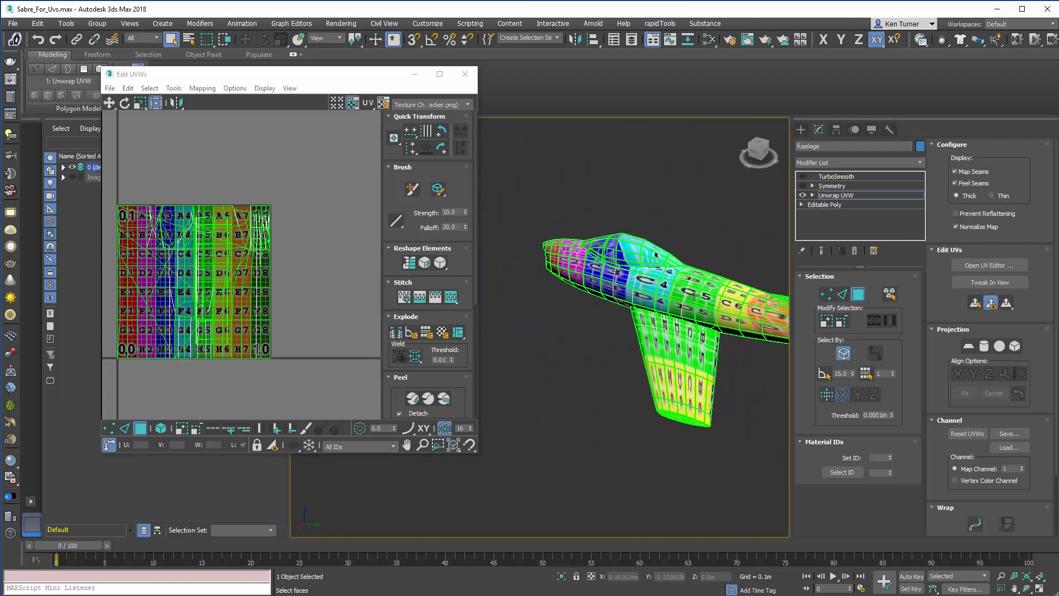
{"action": "middle_click_drag", "start_coordinate": [687, 296], "coordinate": [698, 270], "text": "alt"}
{"action": "scroll", "coordinate": [702, 264], "scroll_direction": "up", "scroll_amount": 4}
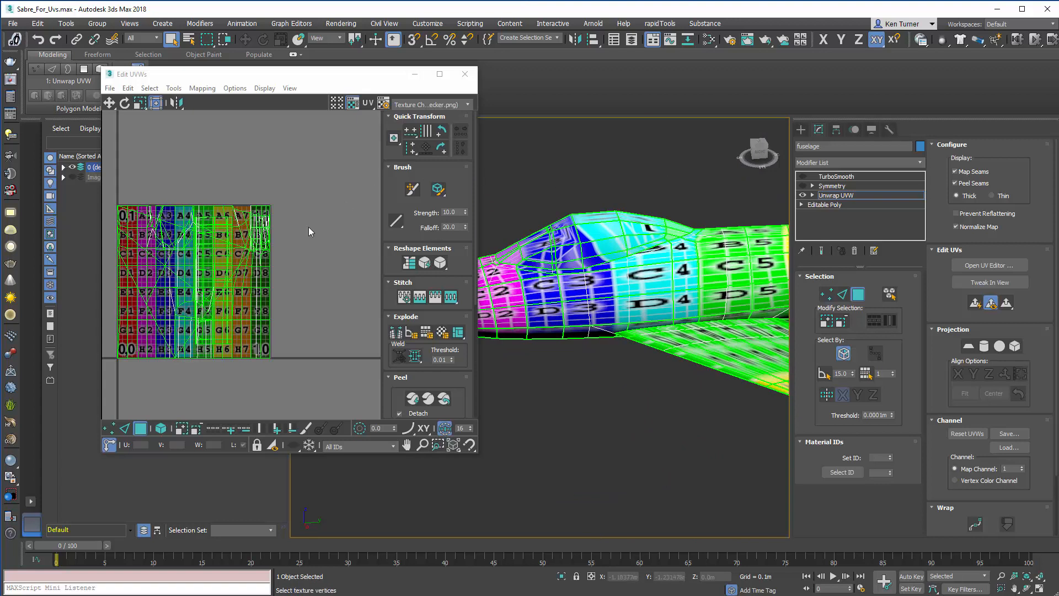
Compare the plain CheckerPattern with the UV_Checker.png texture on the model, and keep CheckerPattern displayed
{"action": "left_click", "coordinate": [466, 105]}
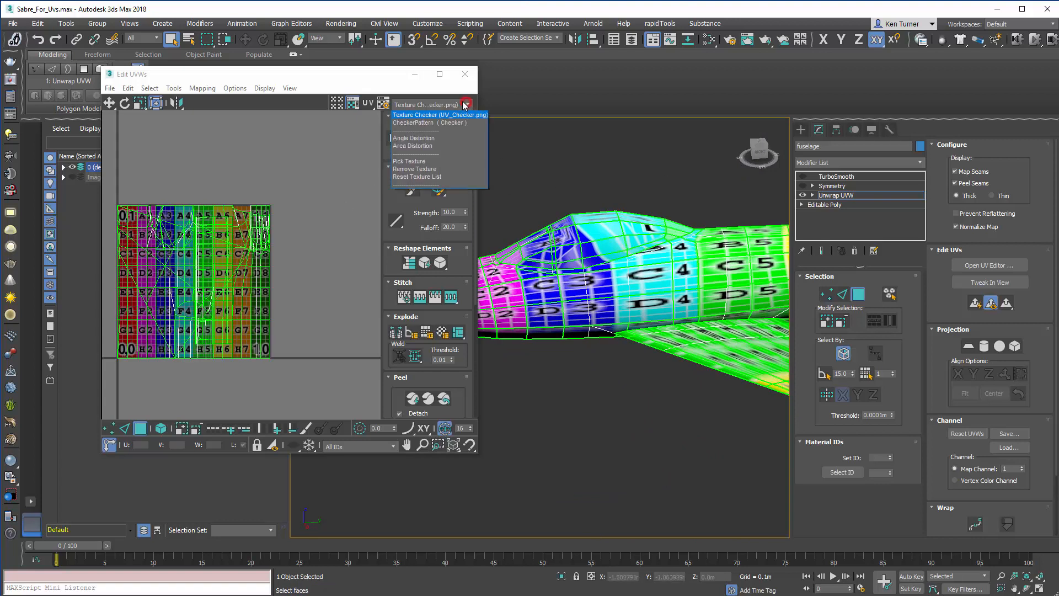
{"action": "left_click", "coordinate": [433, 123]}
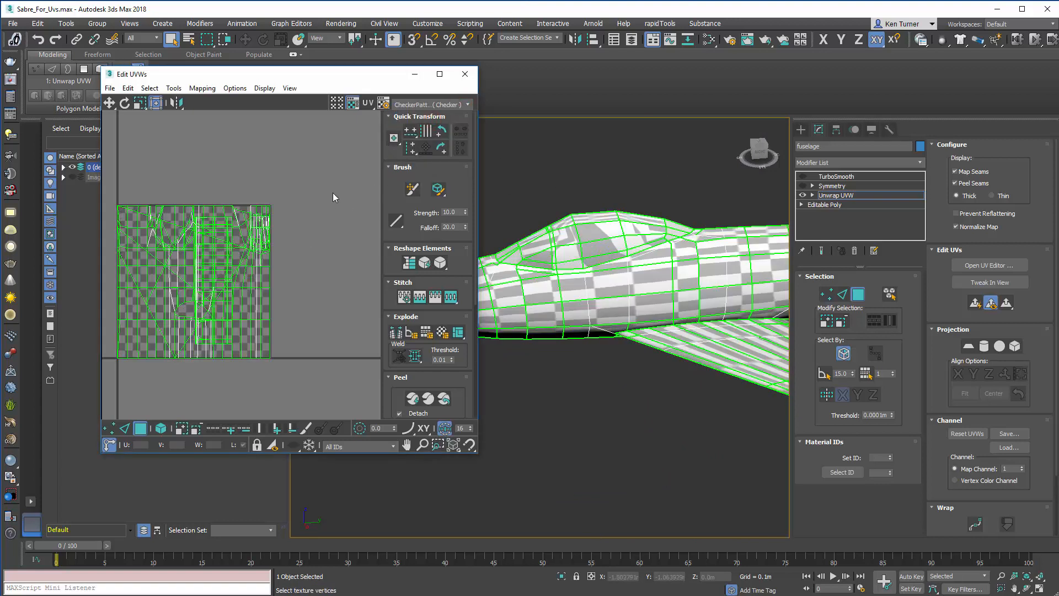
{"action": "left_click", "coordinate": [467, 104]}
{"action": "left_click", "coordinate": [420, 120]}
{"action": "left_click", "coordinate": [445, 104]}
{"action": "left_click", "coordinate": [417, 118]}
{"action": "left_click", "coordinate": [440, 105]}
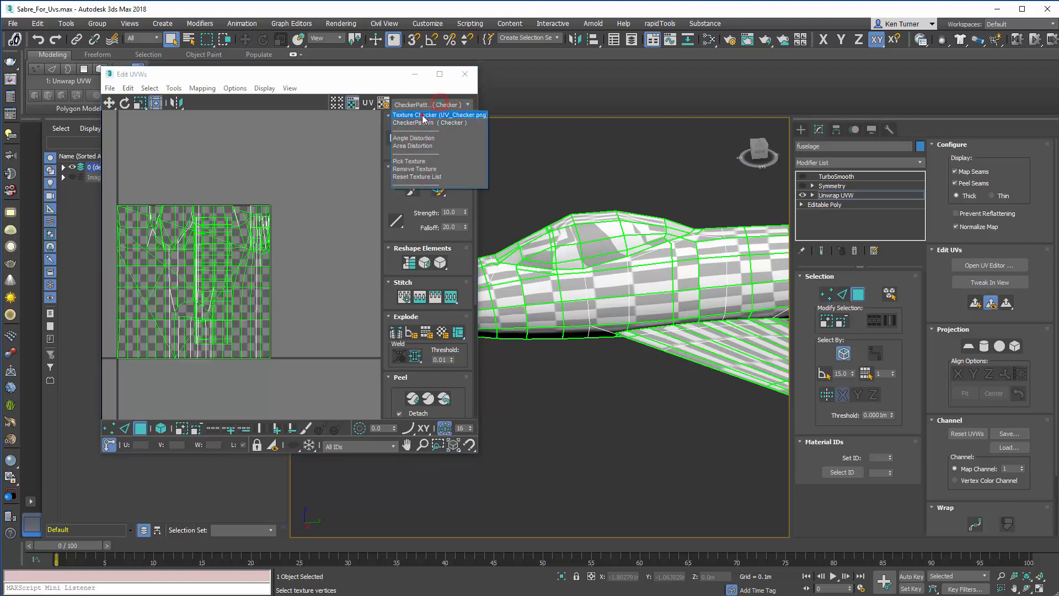
{"action": "left_click", "coordinate": [422, 116]}
{"action": "left_click", "coordinate": [436, 105]}
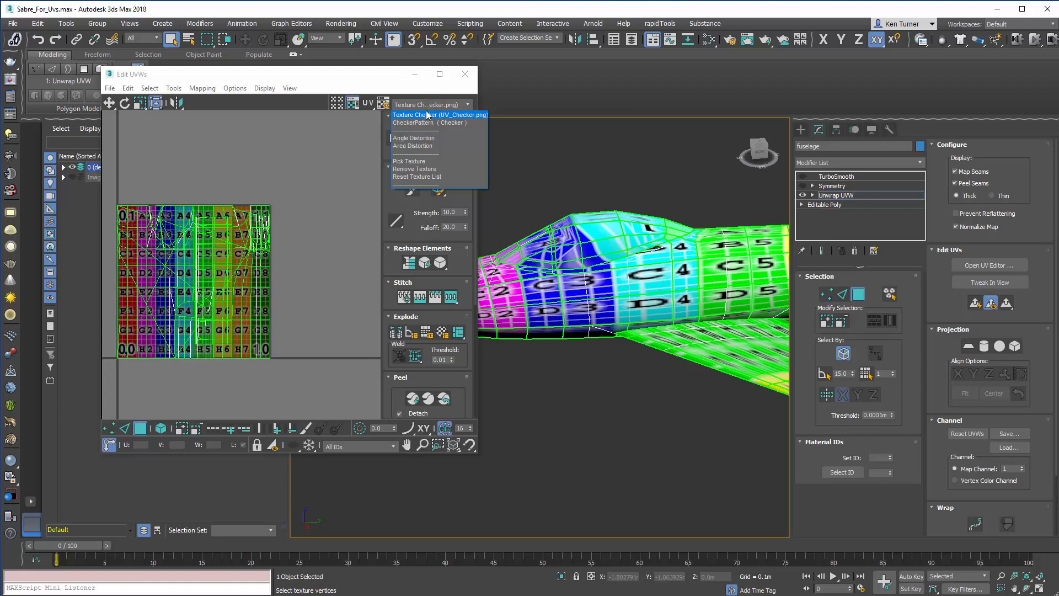
{"action": "left_click", "coordinate": [422, 123]}
Examine the plain checker squares along the fuselage, wing and tail for uneven UV stretching
{"action": "middle_click_drag", "start_coordinate": [684, 248], "coordinate": [657, 292]}
{"action": "scroll", "coordinate": [636, 284], "scroll_direction": "up", "scroll_amount": 6}
{"action": "middle_click_drag", "start_coordinate": [657, 293], "coordinate": [640, 326]}
{"action": "scroll", "coordinate": [683, 322], "scroll_direction": "down", "scroll_amount": 6}
{"action": "middle_click_drag", "start_coordinate": [640, 326], "coordinate": [613, 277]}
{"action": "scroll", "coordinate": [645, 267], "scroll_direction": "up", "scroll_amount": 5}
{"action": "middle_click_drag", "start_coordinate": [613, 277], "coordinate": [619, 307]}
{"action": "scroll", "coordinate": [640, 305], "scroll_direction": "down", "scroll_amount": 4}
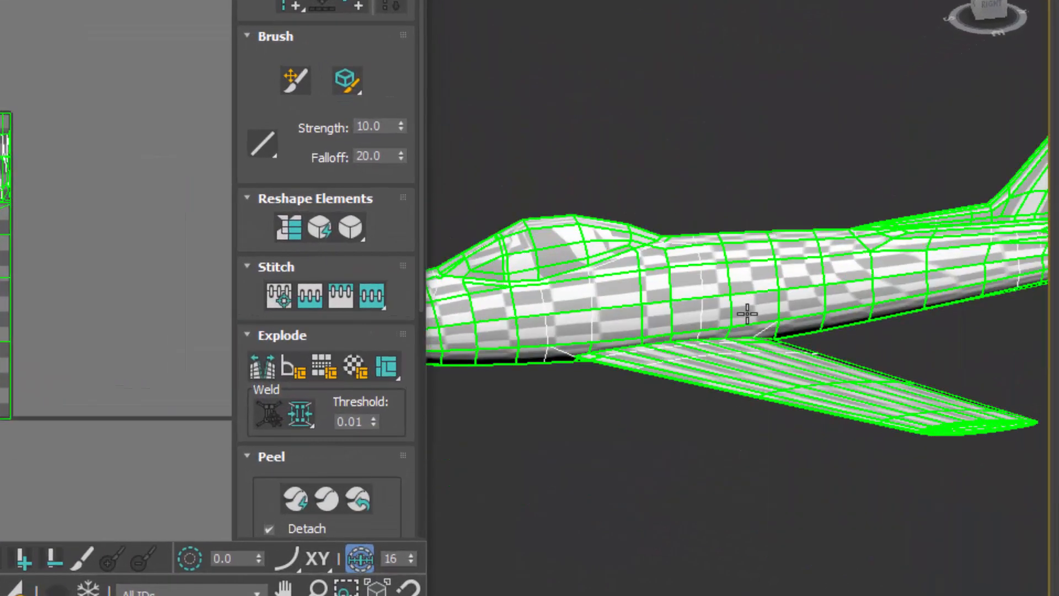
{"action": "scroll", "coordinate": [747, 258], "scroll_direction": "up", "scroll_amount": 5}
{"action": "middle_click_drag", "start_coordinate": [897, 212], "coordinate": [706, 232]}
{"action": "middle_click_drag", "start_coordinate": [706, 231], "coordinate": [791, 448]}
{"action": "left_click", "coordinate": [141, 266]}
{"action": "scroll", "coordinate": [954, 316], "scroll_direction": "down", "scroll_amount": 5}
{"action": "middle_click_drag", "start_coordinate": [938, 226], "coordinate": [897, 276]}
{"action": "middle_click_drag", "start_coordinate": [896, 276], "coordinate": [727, 157]}
{"action": "scroll", "coordinate": [904, 221], "scroll_direction": "down", "scroll_amount": 5}
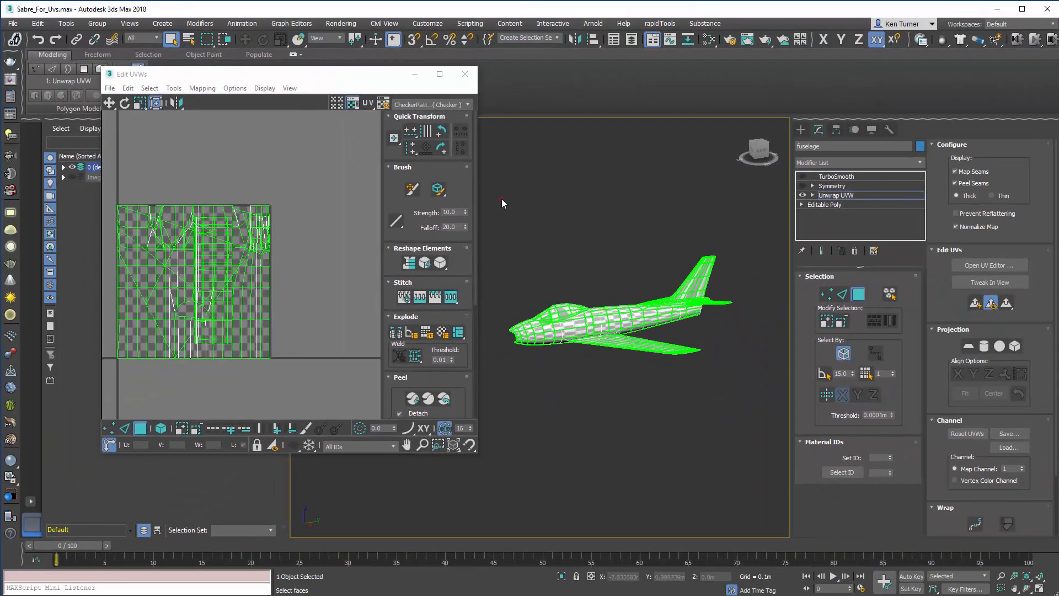
Select the camera-facing faces of the whole jet and apply a Quick Planar Map to them
{"action": "left_click_drag", "start_coordinate": [501, 200], "coordinate": [529, 505]}
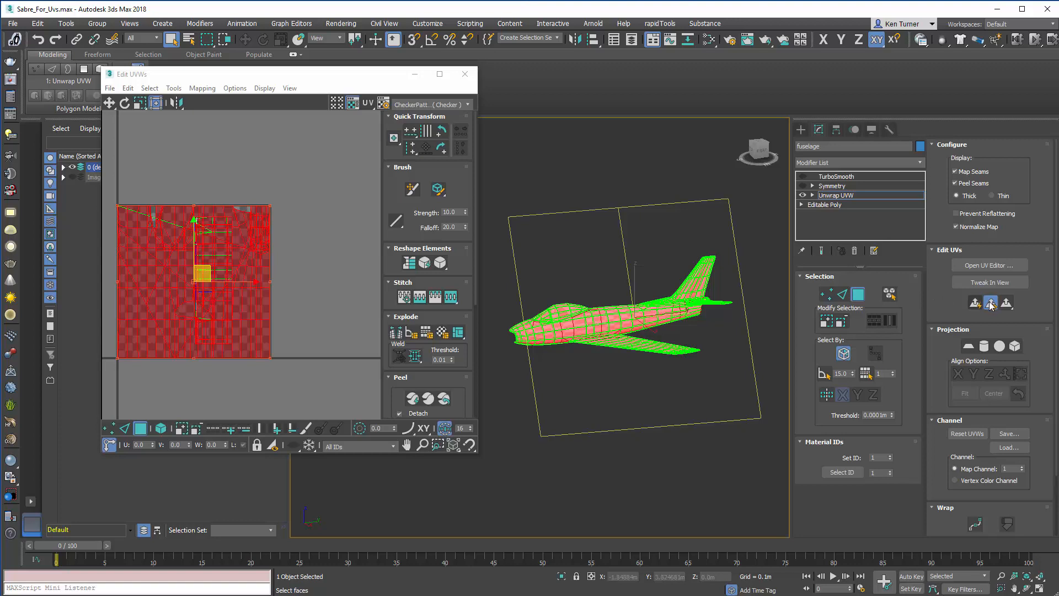
{"action": "scroll", "coordinate": [745, 309], "scroll_direction": "up", "scroll_amount": 6}
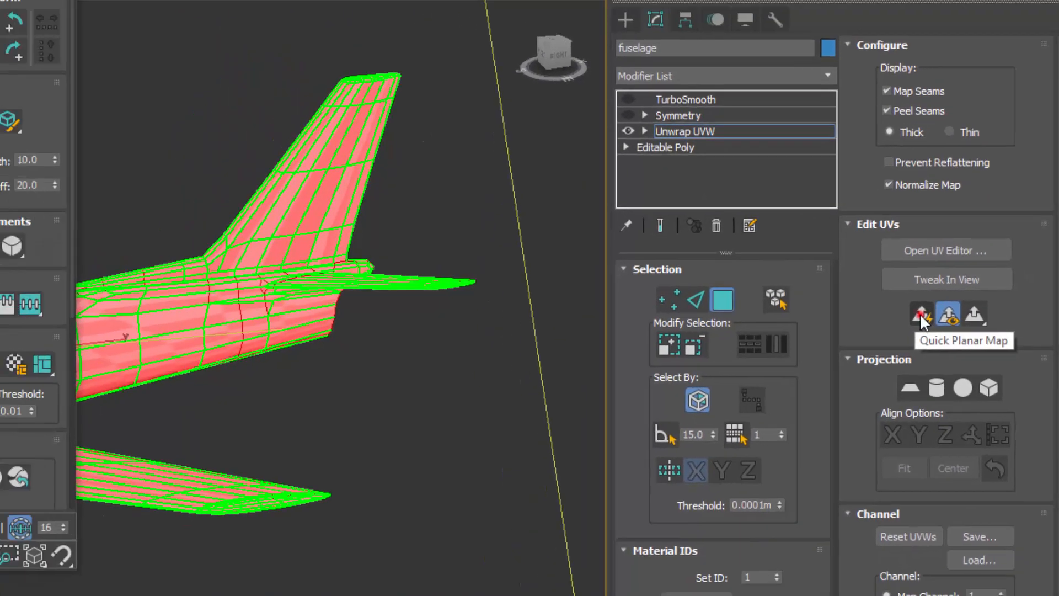
{"action": "left_click", "coordinate": [897, 318]}
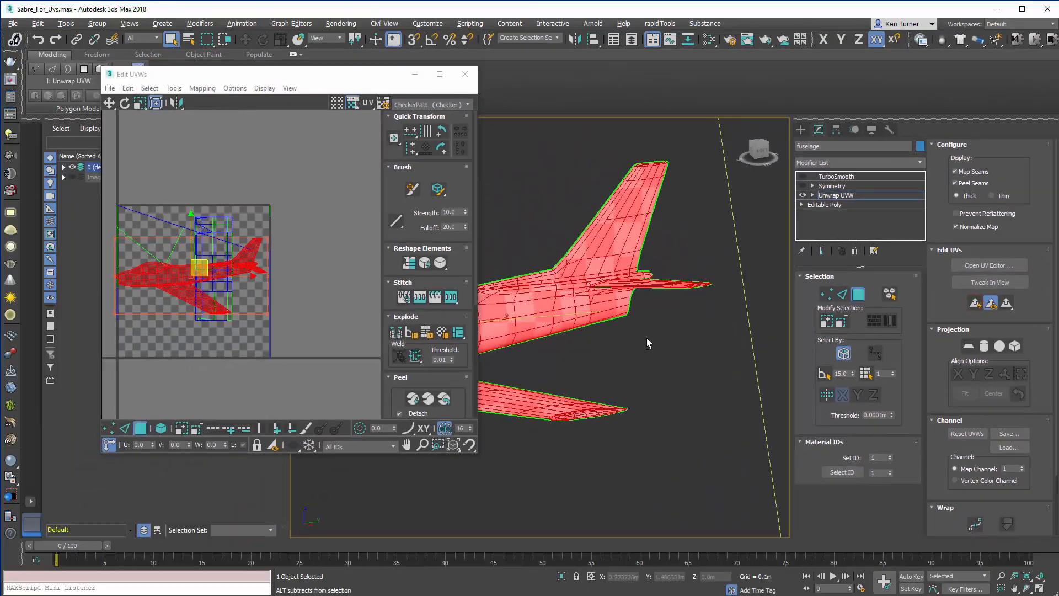
{"action": "middle_click_drag", "start_coordinate": [603, 358], "coordinate": [655, 324]}
{"action": "scroll", "coordinate": [696, 295], "scroll_direction": "down", "scroll_amount": 4}
{"action": "scroll", "coordinate": [652, 342], "scroll_direction": "up", "scroll_amount": 4}
{"action": "scroll", "coordinate": [656, 324], "scroll_direction": "up", "scroll_amount": 1}
{"action": "middle_click_drag", "start_coordinate": [697, 293], "coordinate": [715, 306]}
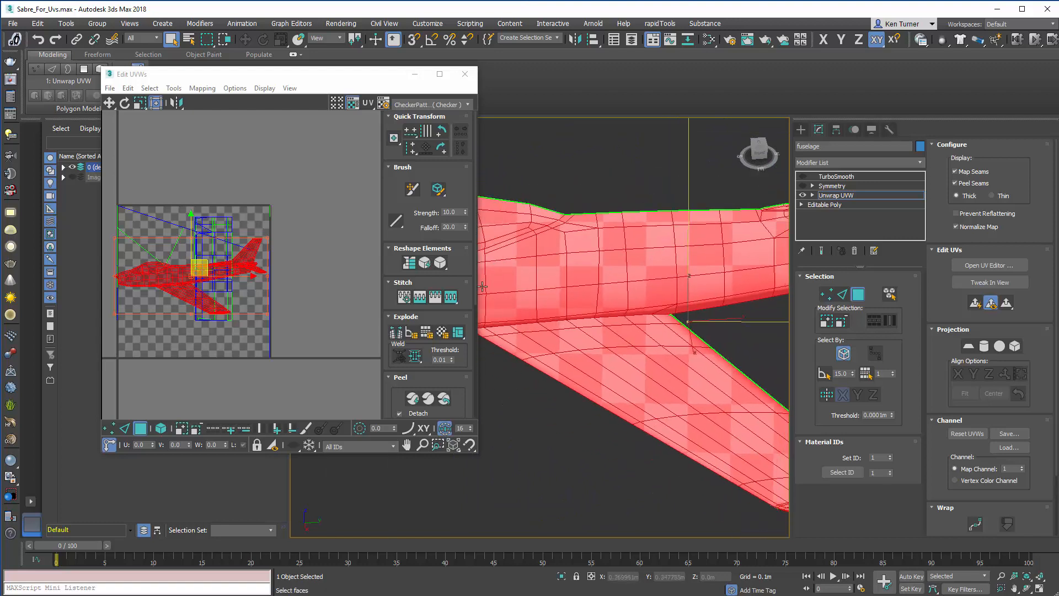
Move the planar-mapped shell down in the UV Editor and select a leftover face to locate it on the model
{"action": "left_click_drag", "start_coordinate": [154, 278], "coordinate": [174, 354]}
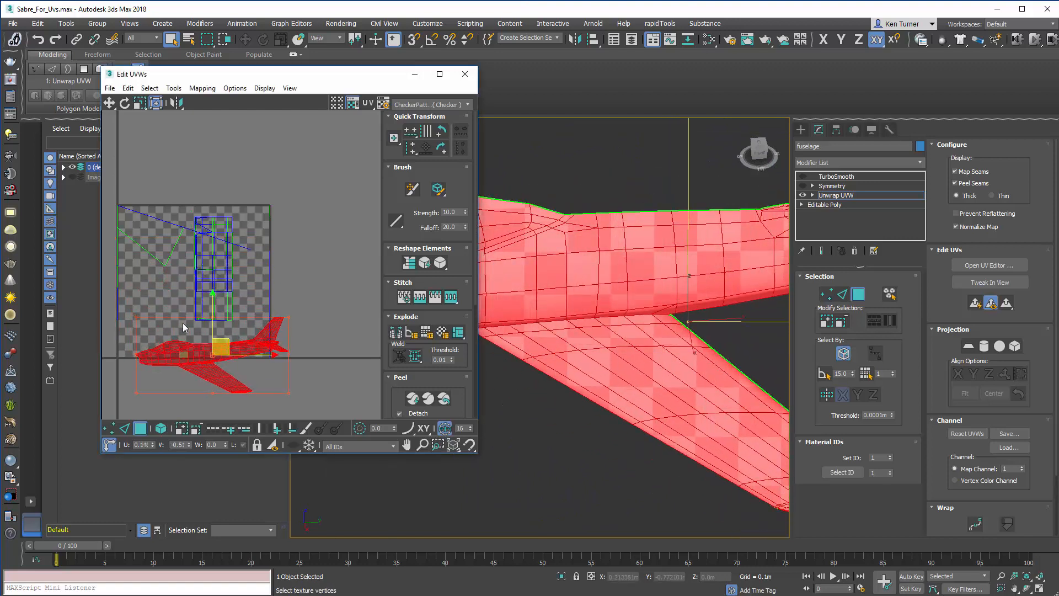
{"action": "scroll", "coordinate": [238, 265], "scroll_direction": "up", "scroll_amount": 3}
{"action": "left_click", "coordinate": [215, 257]}
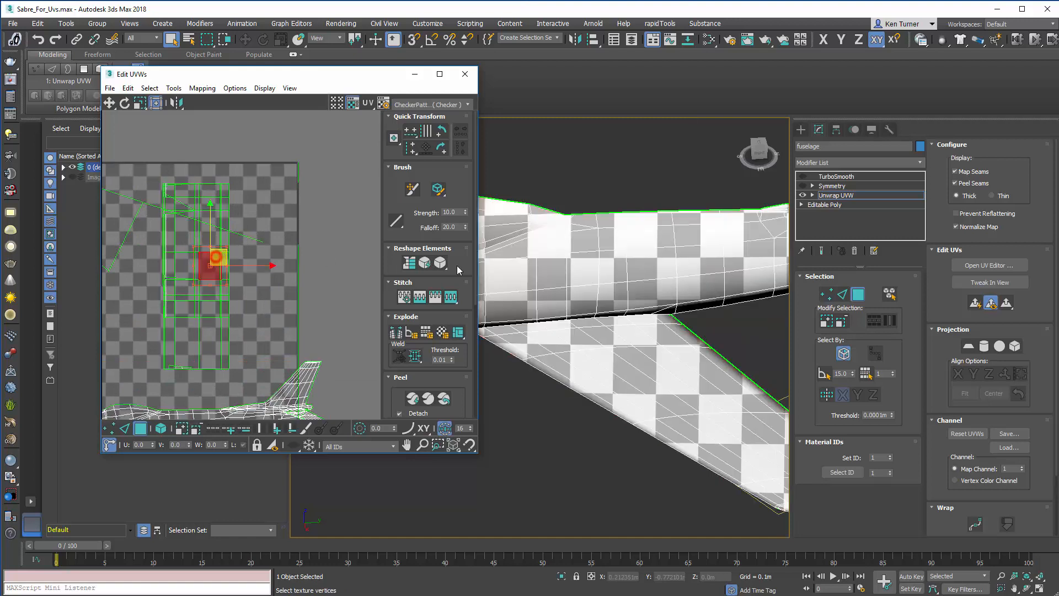
{"action": "middle_click_drag", "start_coordinate": [707, 298], "coordinate": [767, 182], "text": "alt"}
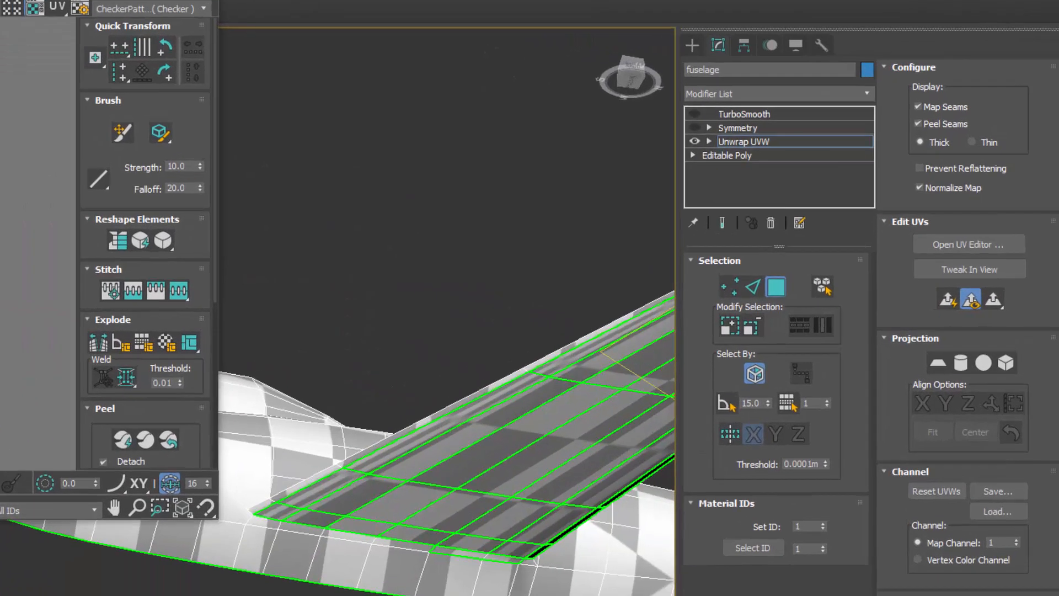
{"action": "scroll", "coordinate": [766, 220], "scroll_direction": "down", "scroll_amount": 3}
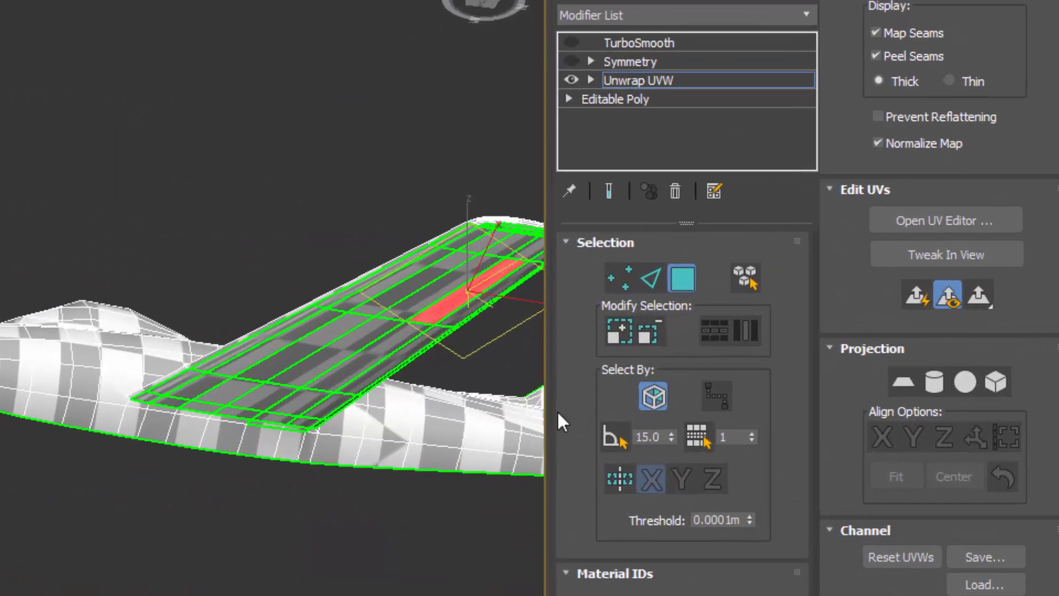
Turn off Ignore Backfacing and select all of the jet's faces, including those facing away
{"action": "left_click", "coordinate": [657, 398]}
{"action": "scroll", "coordinate": [408, 335], "scroll_direction": "down", "scroll_amount": 3}
{"action": "middle_click_drag", "start_coordinate": [408, 334], "coordinate": [389, 441], "text": "alt"}
{"action": "middle_click_drag", "start_coordinate": [388, 441], "coordinate": [309, 320]}
{"action": "scroll", "coordinate": [343, 446], "scroll_direction": "down", "scroll_amount": 2}
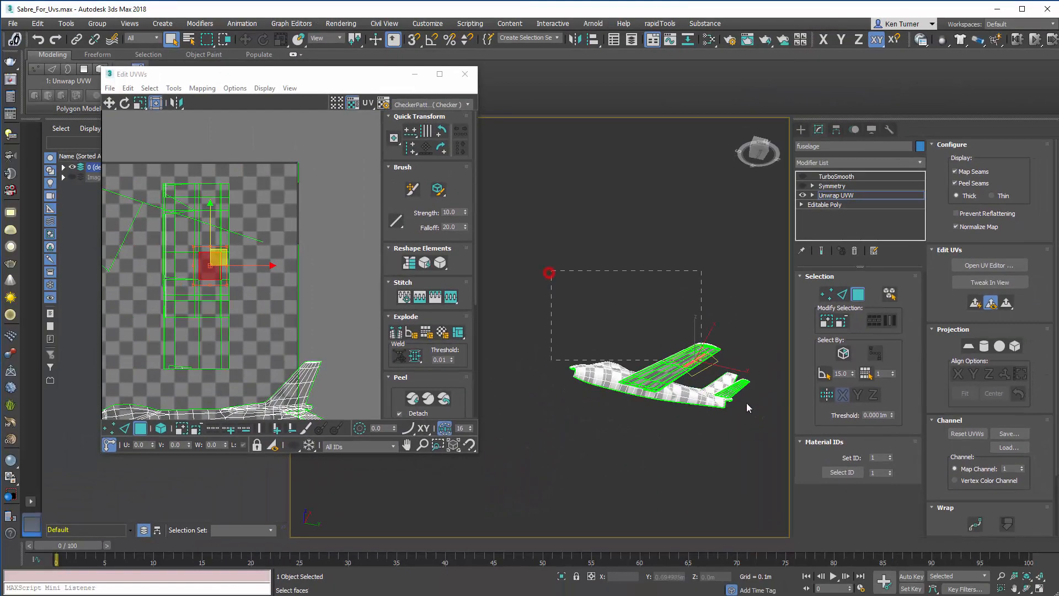
{"action": "left_click_drag", "start_coordinate": [755, 451], "coordinate": [755, 451]}
Apply a Quick Planar Map to all the selected faces of the jet
{"action": "middle_click_drag", "start_coordinate": [642, 429], "coordinate": [662, 475], "text": "alt"}
{"action": "scroll", "coordinate": [659, 397], "scroll_direction": "up", "scroll_amount": 5}
{"action": "middle_click_drag", "start_coordinate": [662, 325], "coordinate": [775, 336], "text": "alt"}
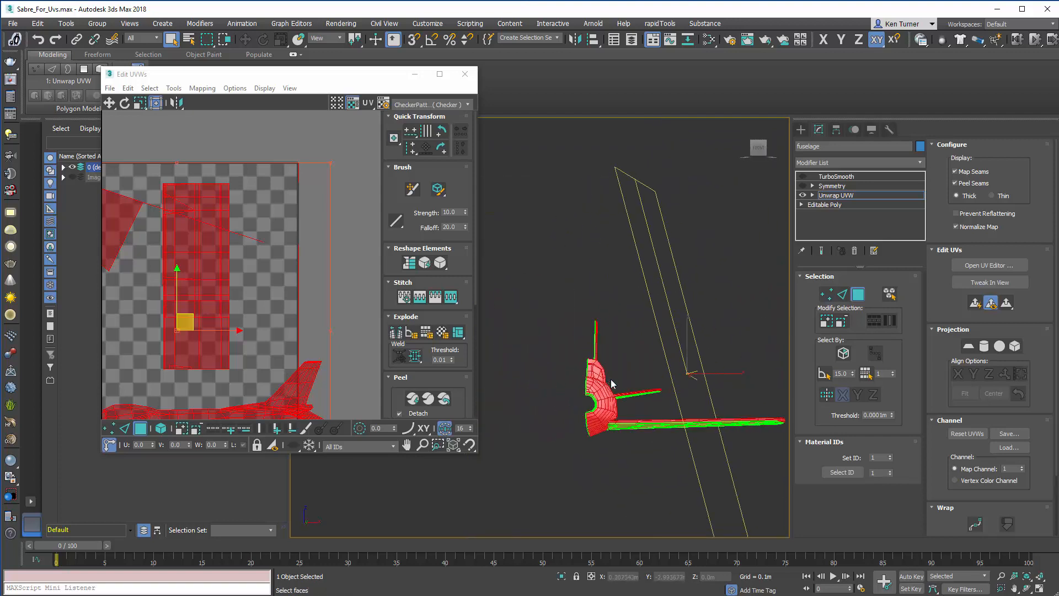
{"action": "left_click", "coordinate": [974, 304]}
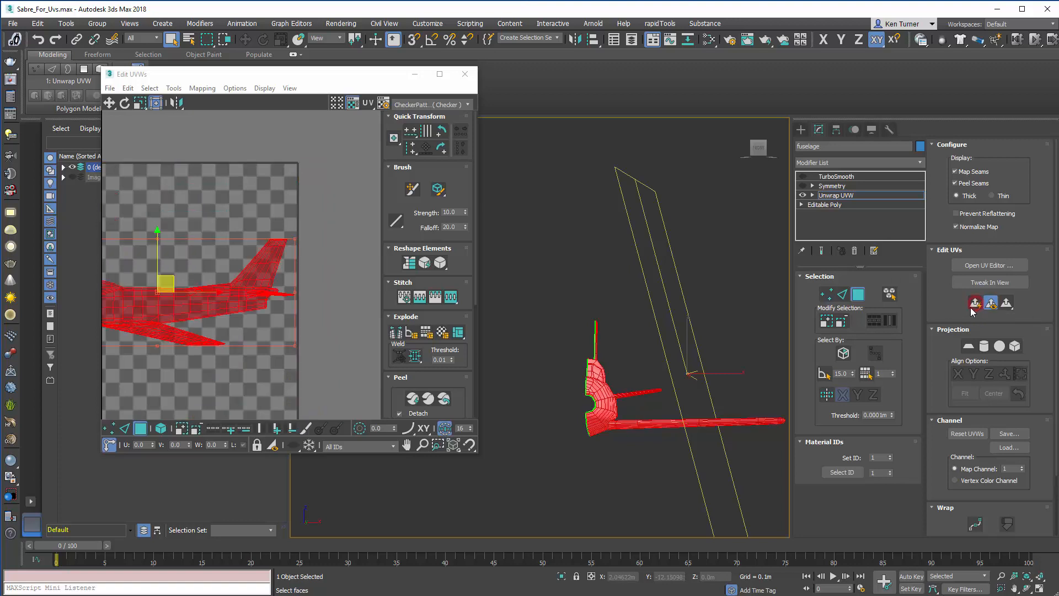
{"action": "middle_click_drag", "start_coordinate": [176, 218], "coordinate": [267, 190]}
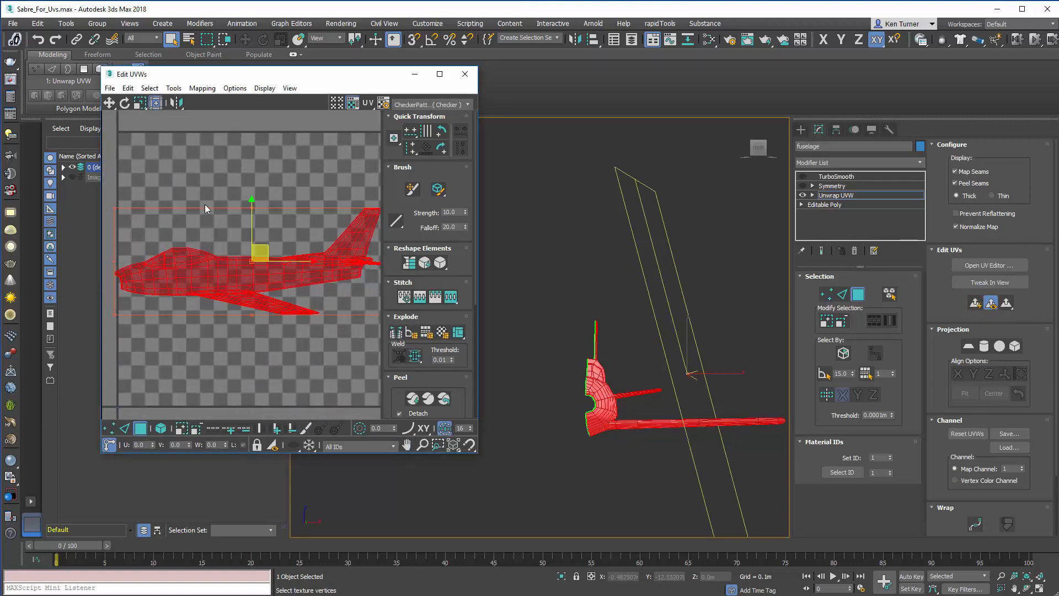
{"action": "middle_click_drag", "start_coordinate": [662, 324], "coordinate": [508, 341], "text": "alt"}
{"action": "scroll", "coordinate": [577, 336], "scroll_direction": "down", "scroll_amount": 4}
{"action": "middle_click_drag", "start_coordinate": [608, 342], "coordinate": [612, 304], "text": "alt"}
{"action": "scroll", "coordinate": [621, 330], "scroll_direction": "up", "scroll_amount": 2}
{"action": "scroll", "coordinate": [612, 303], "scroll_direction": "up", "scroll_amount": 1}
{"action": "scroll", "coordinate": [618, 289], "scroll_direction": "up", "scroll_amount": 2}
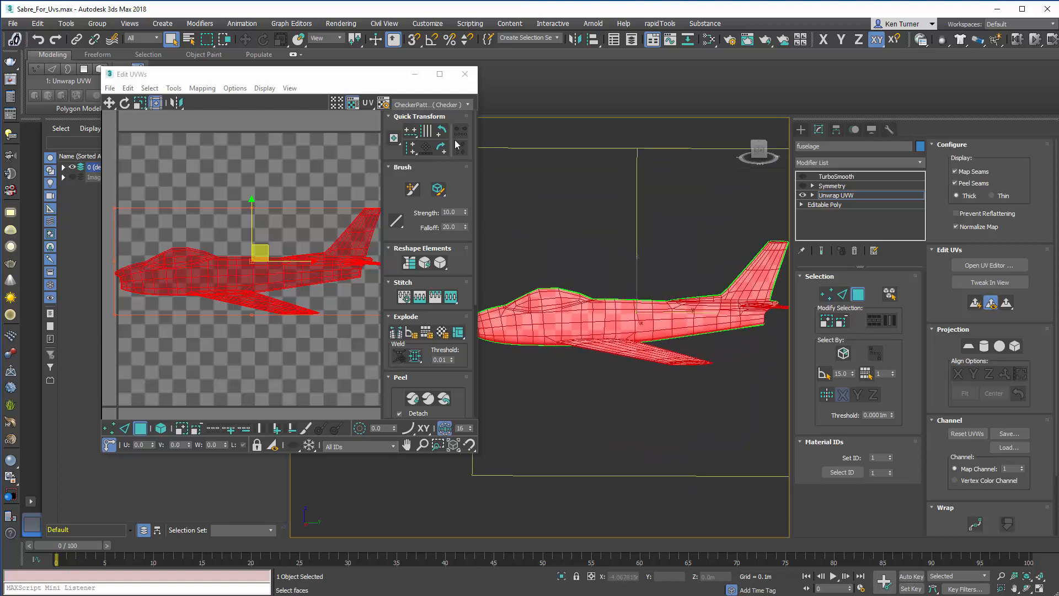
Move the UV Editor window aside and clear the face selection to examine the checker pattern around the cockpit canopy
{"action": "left_click_drag", "start_coordinate": [317, 81], "coordinate": [279, 82]}
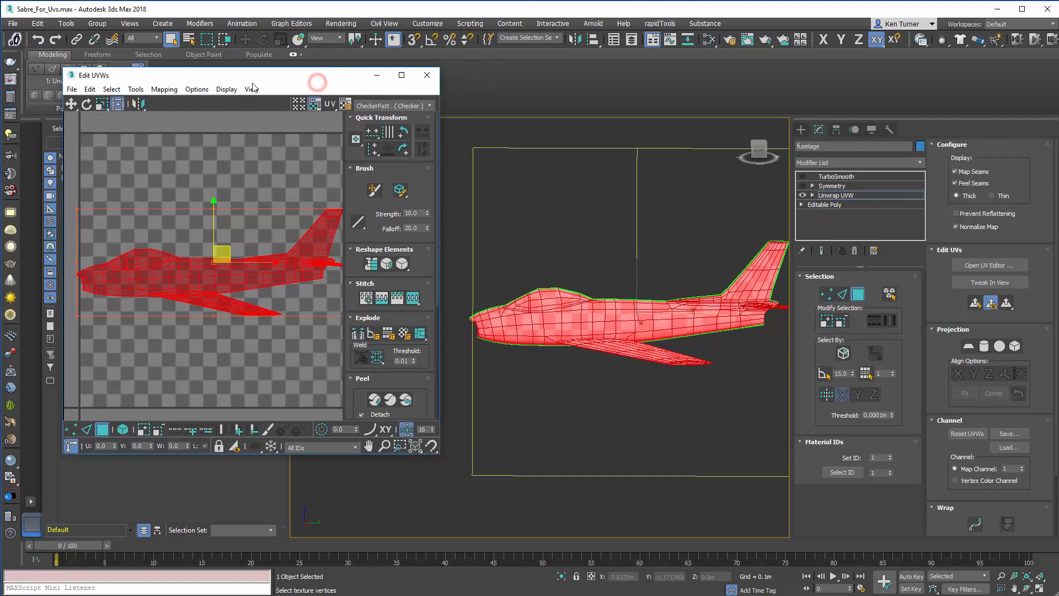
{"action": "middle_click_drag", "start_coordinate": [626, 318], "coordinate": [662, 306], "text": "alt"}
{"action": "scroll", "coordinate": [630, 339], "scroll_direction": "up", "scroll_amount": 5}
{"action": "mouse_move", "coordinate": [662, 307]}
{"action": "middle_mouse_down"}
{"action": "mouse_move", "coordinate": [733, 307]}
{"action": "mouse_move", "coordinate": [661, 300]}
{"action": "middle_mouse_up"}
{"action": "middle_click_drag", "start_coordinate": [661, 301], "coordinate": [557, 300], "text": "ctrl+alt"}
{"action": "scroll", "coordinate": [626, 315], "scroll_direction": "up", "scroll_amount": 5}
{"action": "left_click", "coordinate": [624, 256]}
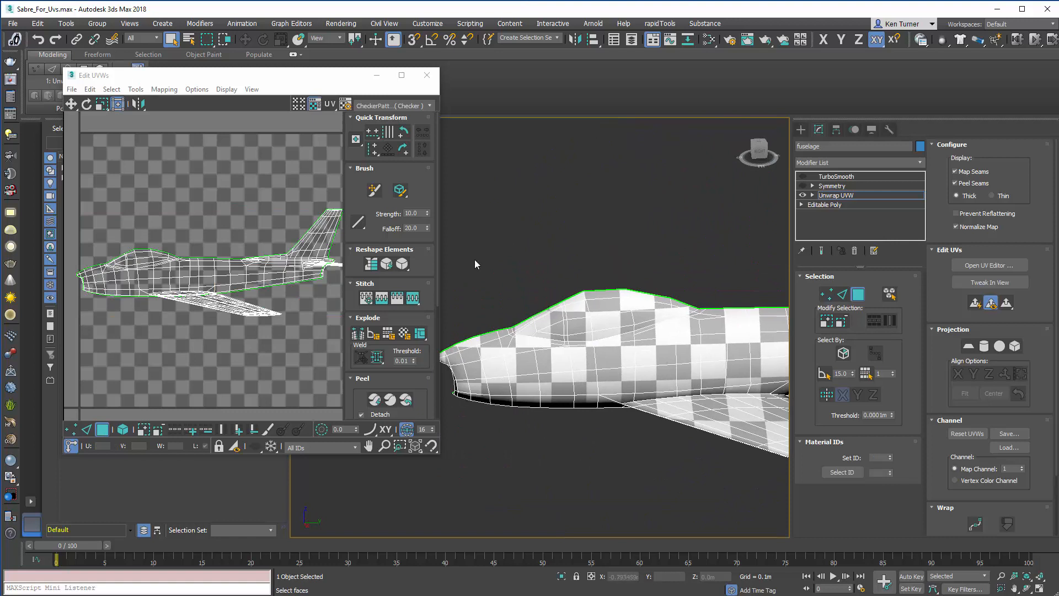
{"action": "scroll", "coordinate": [561, 296], "scroll_direction": "up", "scroll_amount": 4}
{"action": "middle_click_drag", "start_coordinate": [607, 243], "coordinate": [610, 281]}
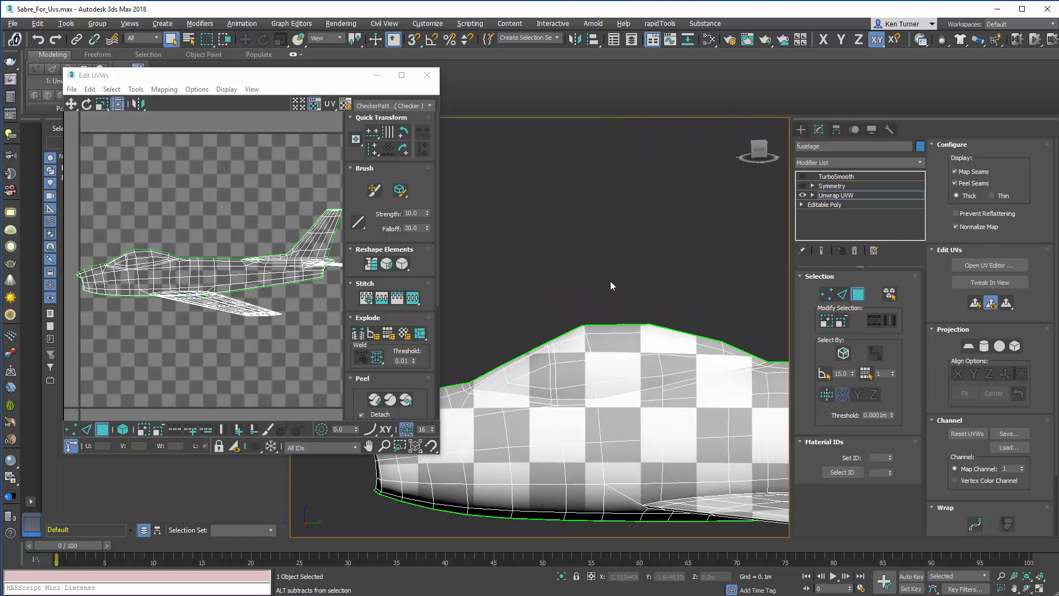
Select the upper canopy faces on the model, adding the faces toward the front and rear to the selection
{"action": "left_click_drag", "start_coordinate": [610, 358], "coordinate": [610, 367]}
{"action": "middle_click_drag", "start_coordinate": [617, 351], "coordinate": [603, 264], "text": "alt"}
{"action": "scroll", "coordinate": [616, 277], "scroll_direction": "up", "scroll_amount": 1}
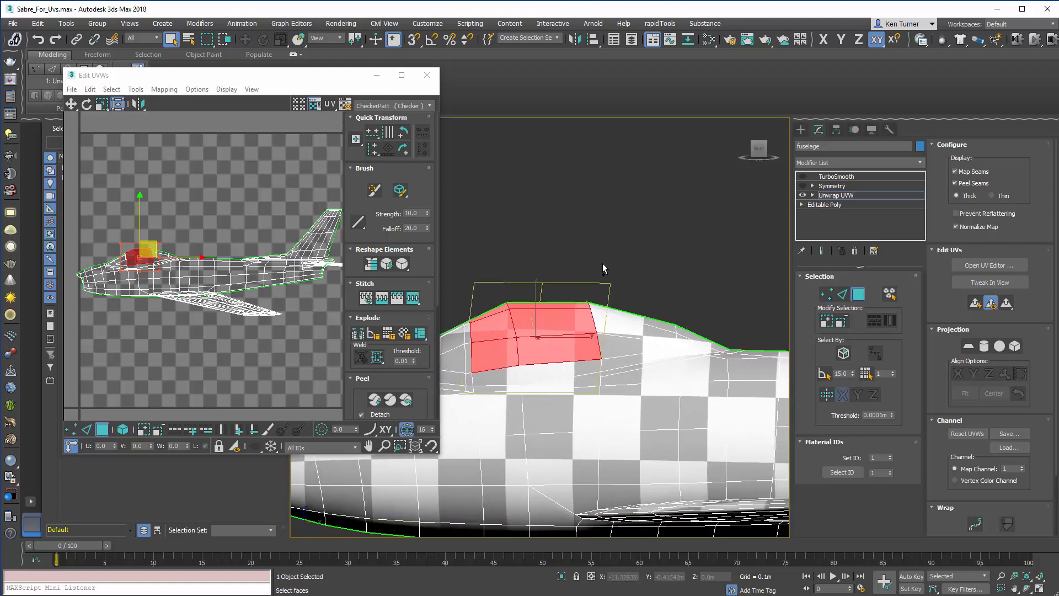
{"action": "left_click_drag", "start_coordinate": [647, 347], "coordinate": [649, 346], "text": "ctrl"}
{"action": "middle_click_drag", "start_coordinate": [521, 294], "coordinate": [627, 275]}
{"action": "left_click_drag", "start_coordinate": [547, 283], "coordinate": [589, 337], "text": "ctrl"}
{"action": "middle_click_drag", "start_coordinate": [575, 314], "coordinate": [405, 310], "text": "alt"}
{"action": "scroll", "coordinate": [673, 288], "scroll_direction": "up", "scroll_amount": 2}
{"action": "middle_click_drag", "start_coordinate": [673, 287], "coordinate": [725, 254]}
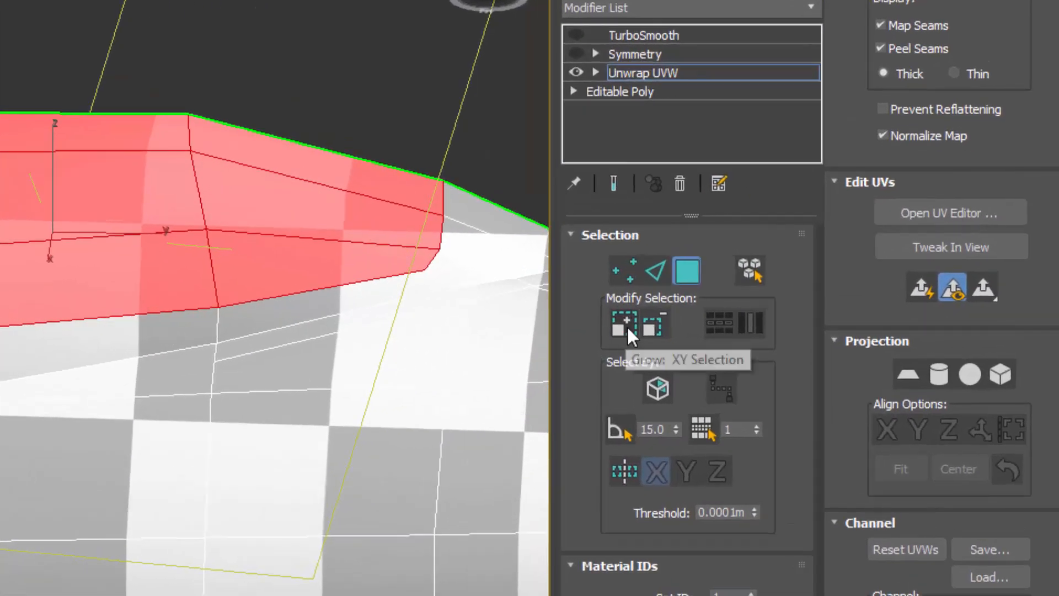
Grow the selection past the canopy and shrink it back until only the canopy's faces are selected
{"action": "left_click", "coordinate": [630, 327]}
{"action": "middle_click_drag", "start_coordinate": [389, 318], "coordinate": [241, 269]}
{"action": "scroll", "coordinate": [234, 260], "scroll_direction": "down", "scroll_amount": 2}
{"action": "middle_click_drag", "start_coordinate": [469, 338], "coordinate": [803, 379]}
{"action": "left_click", "coordinate": [623, 320]}
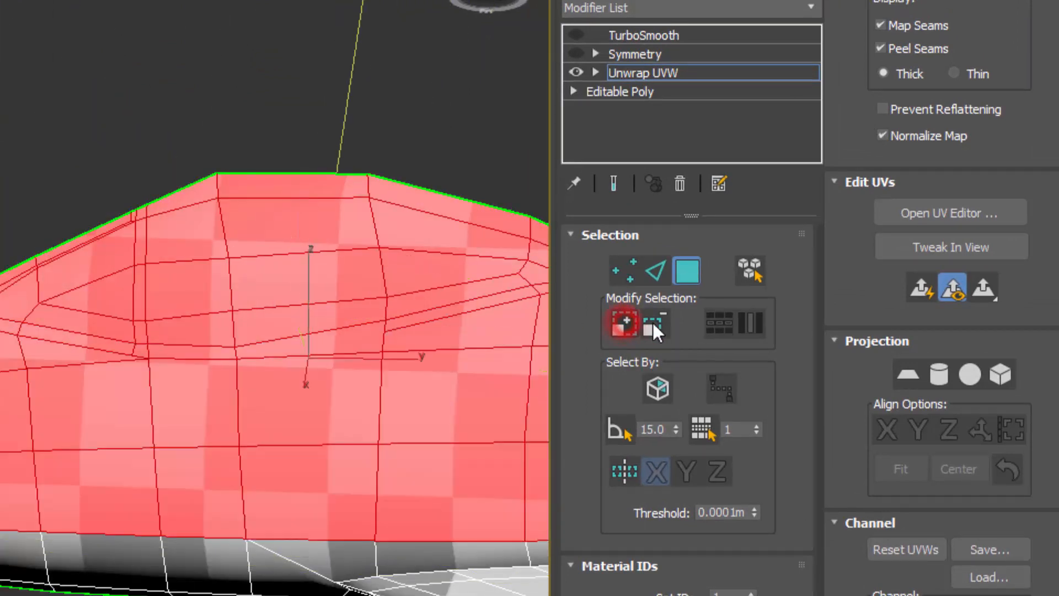
{"action": "left_click", "coordinate": [652, 321]}
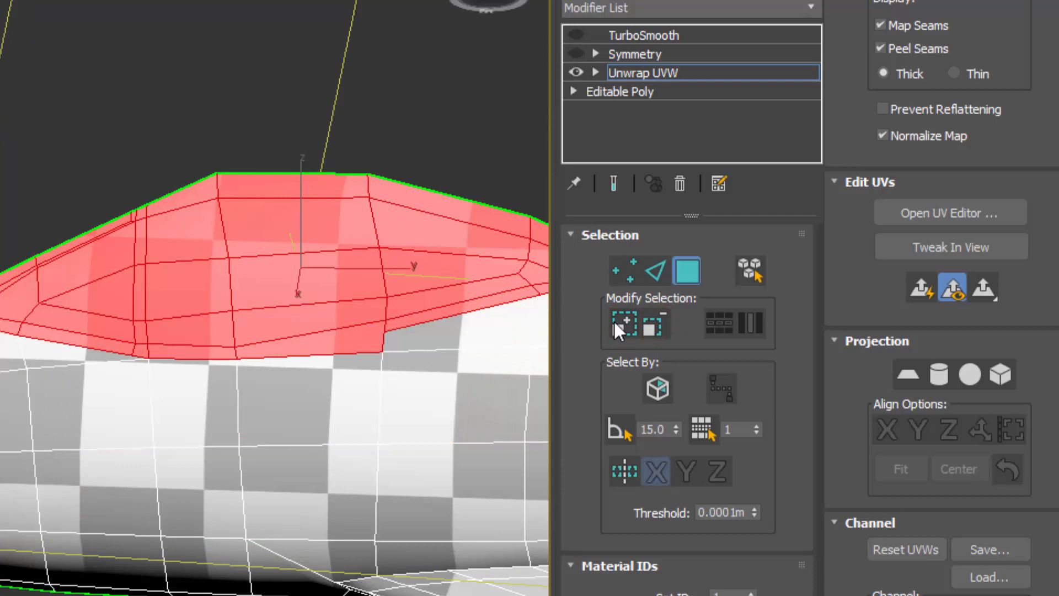
{"action": "left_click", "coordinate": [653, 325]}
{"action": "middle_click_drag", "start_coordinate": [89, 248], "coordinate": [219, 254], "text": "alt"}
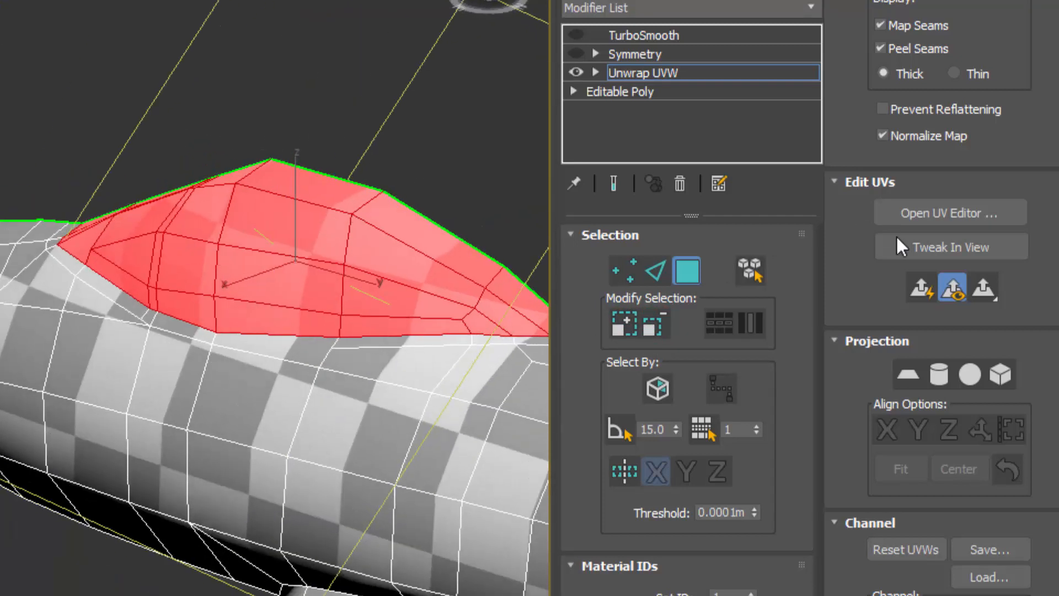
Apply a Quick Planar Map to the canopy faces and move their shell above the fuselage in the UV Editor
{"action": "left_click", "coordinate": [917, 286]}
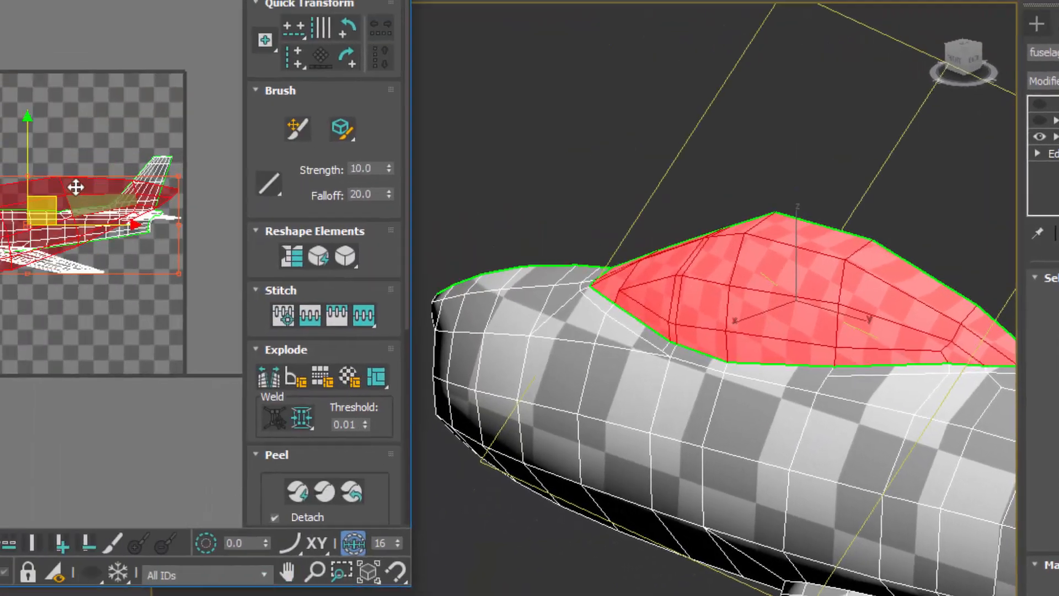
{"action": "left_click_drag", "start_coordinate": [76, 187], "coordinate": [73, 87]}
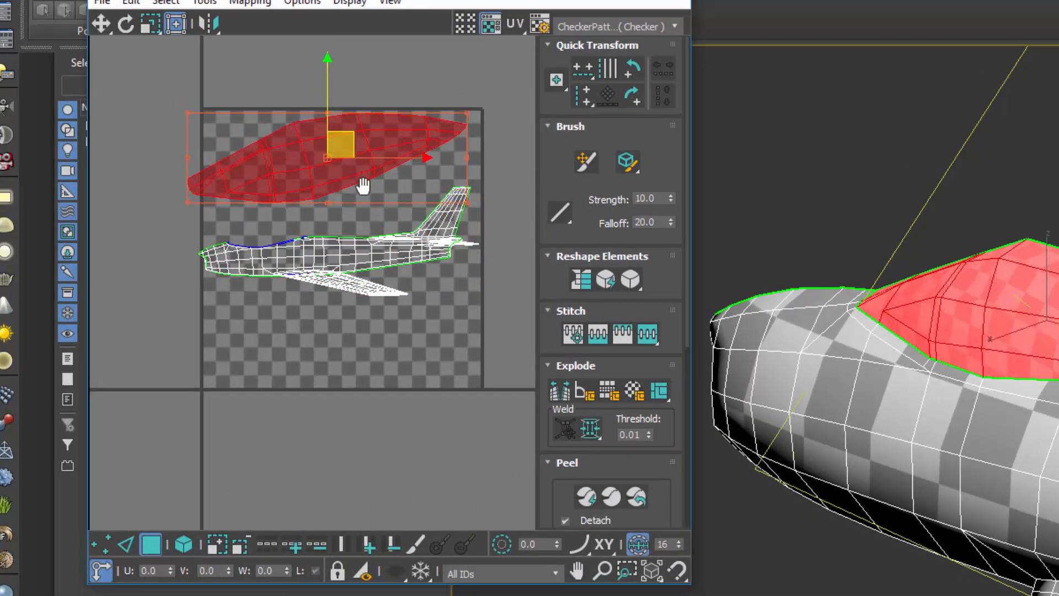
{"action": "middle_click_drag", "start_coordinate": [363, 186], "coordinate": [404, 219]}
{"action": "scroll", "coordinate": [376, 121], "scroll_direction": "up", "scroll_amount": 3}
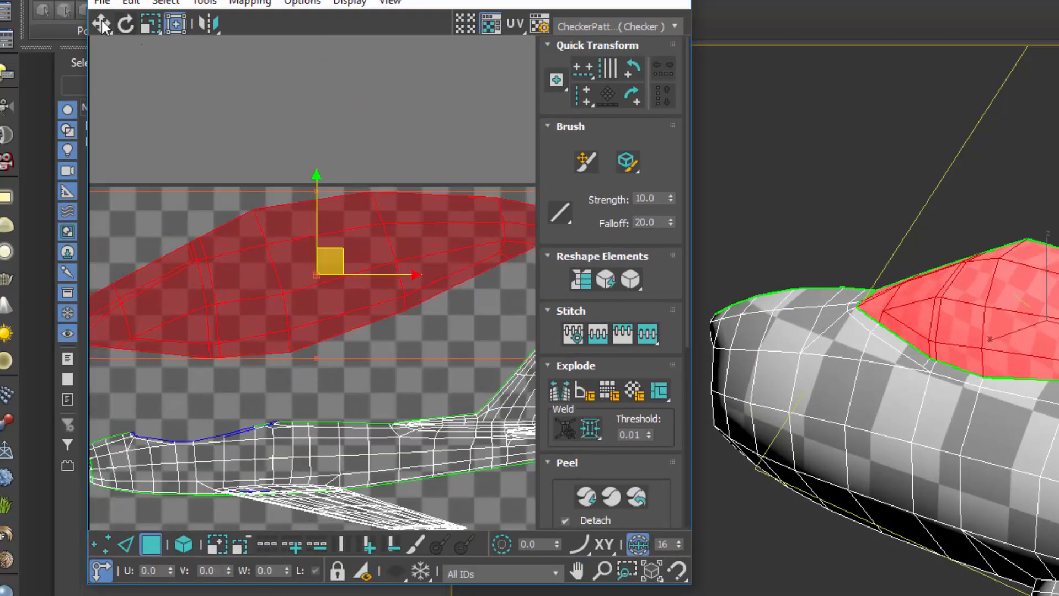
Move, rotate and scale down the canopy shell using the separate Move, Rotate and Scale tools
{"action": "left_click", "coordinate": [101, 24]}
{"action": "left_click_drag", "start_coordinate": [383, 232], "coordinate": [392, 134]}
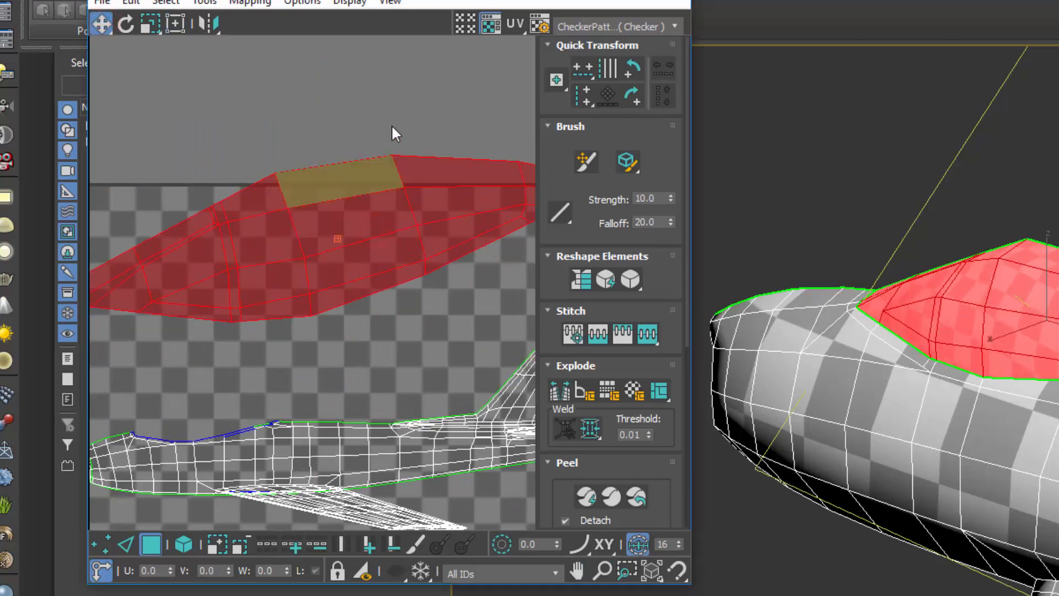
{"action": "left_click", "coordinate": [127, 24]}
{"action": "mouse_move", "coordinate": [382, 208]}
{"action": "left_mouse_down"}
{"action": "mouse_move", "coordinate": [386, 194]}
{"action": "mouse_move", "coordinate": [389, 205]}
{"action": "left_mouse_up"}
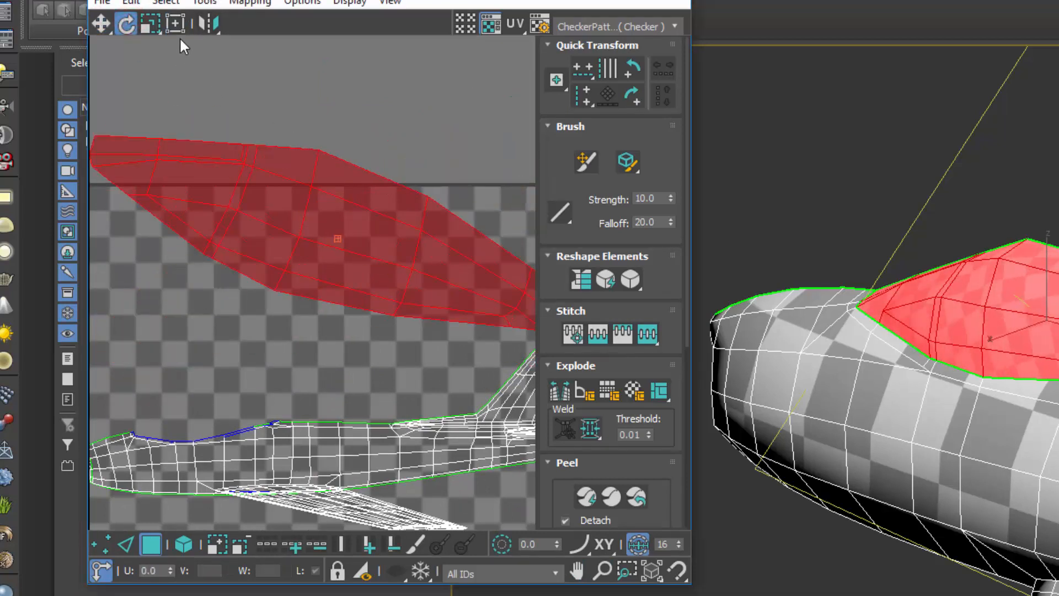
{"action": "left_click", "coordinate": [150, 23]}
{"action": "left_click_drag", "start_coordinate": [328, 179], "coordinate": [329, 262]}
Use Freeform mode to resize, move and rotate the canopy shell above the fuselage, and deselect it
{"action": "left_click", "coordinate": [184, 30]}
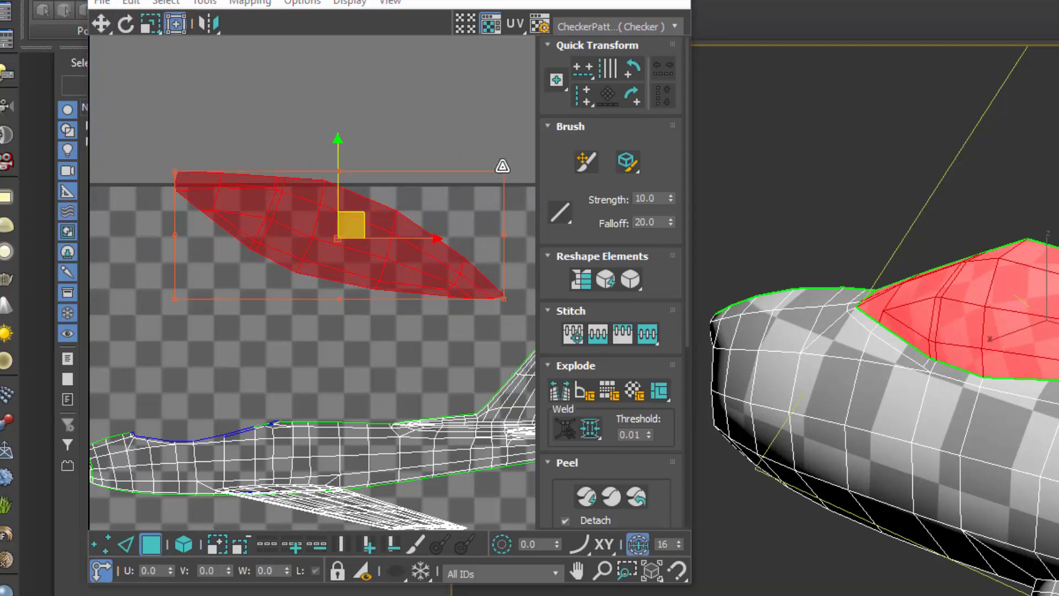
{"action": "left_click_drag", "start_coordinate": [502, 171], "coordinate": [468, 138]}
{"action": "left_click_drag", "start_coordinate": [343, 201], "coordinate": [321, 191]}
{"action": "left_click_drag", "start_coordinate": [449, 211], "coordinate": [431, 115]}
{"action": "mouse_move", "coordinate": [344, 291]}
{"action": "middle_mouse_down"}
{"action": "mouse_move", "coordinate": [389, 180]}
{"action": "mouse_move", "coordinate": [348, 277]}
{"action": "middle_mouse_up"}
{"action": "left_click", "coordinate": [407, 77]}
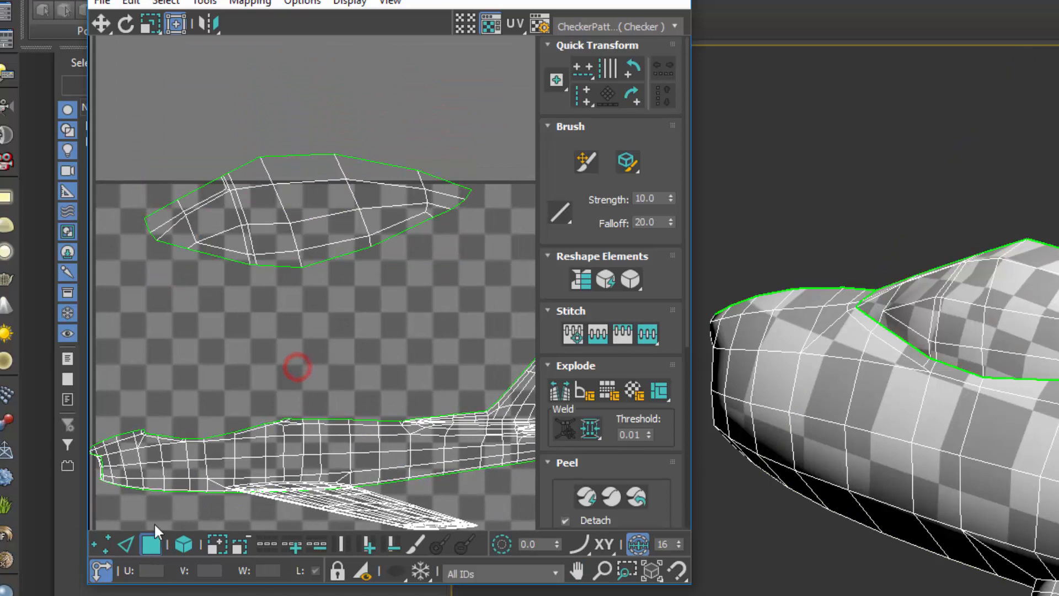
Move individual faces within the canopy shell in the UV Editor, and deselect them
{"action": "mouse_move", "coordinate": [324, 254]}
{"action": "left_mouse_down"}
{"action": "mouse_move", "coordinate": [314, 336]}
{"action": "mouse_move", "coordinate": [353, 309]}
{"action": "mouse_move", "coordinate": [312, 281]}
{"action": "mouse_move", "coordinate": [325, 266]}
{"action": "left_mouse_up"}
{"action": "left_click", "coordinate": [335, 343]}
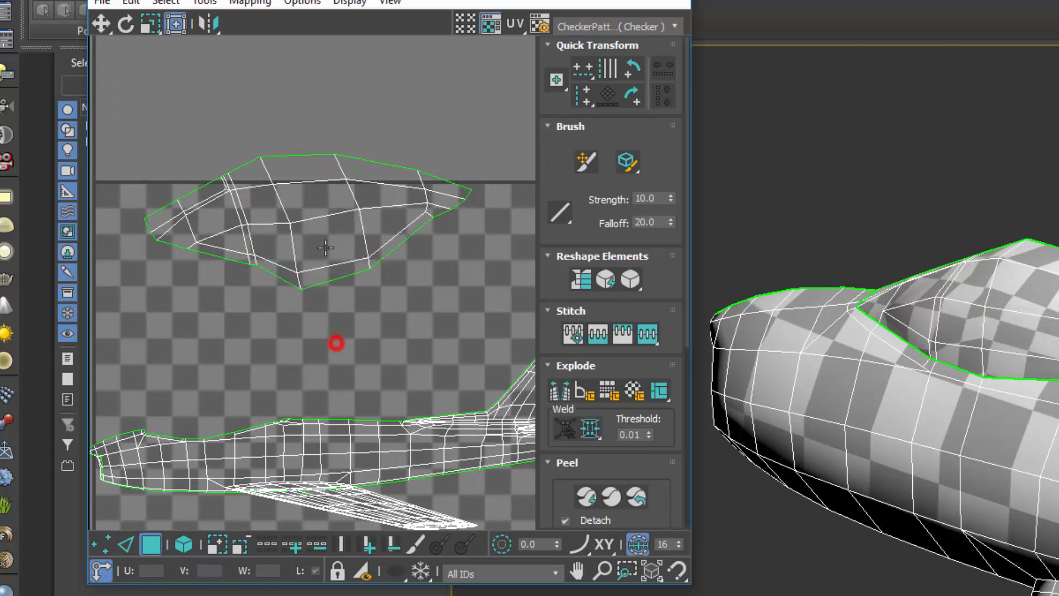
{"action": "left_click", "coordinate": [326, 236]}
{"action": "left_click", "coordinate": [274, 369]}
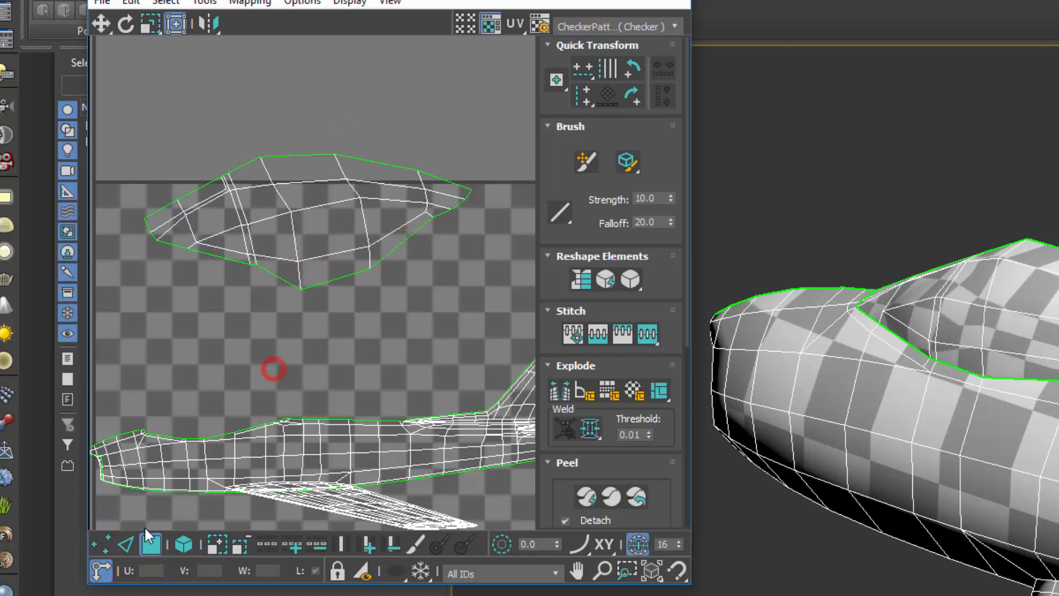
Turn on Select By Element in the UV Editor, reposition and rotate the whole canopy shell, and deselect it
{"action": "left_click", "coordinate": [183, 543]}
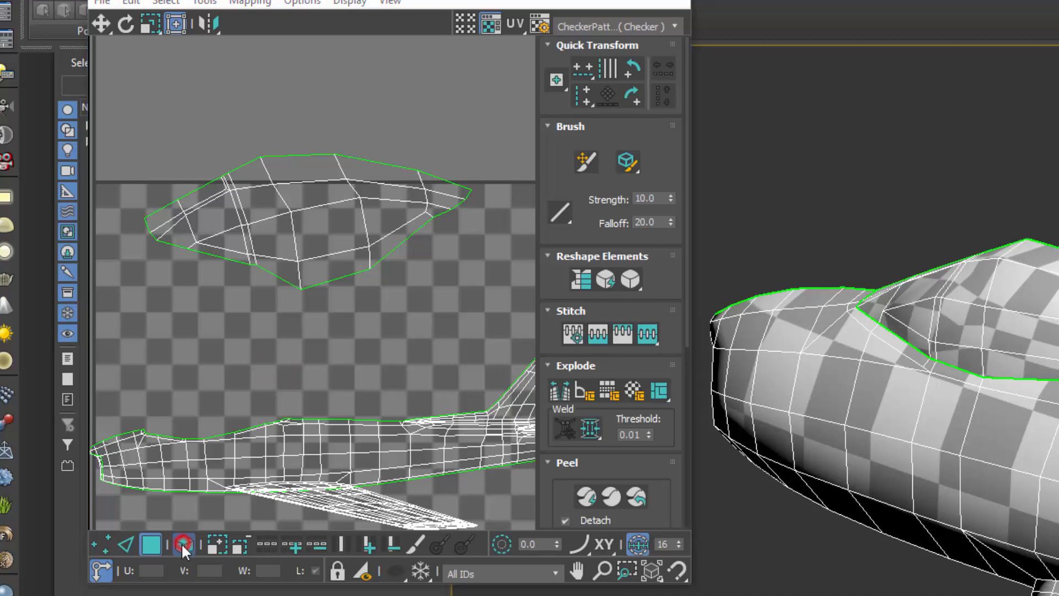
{"action": "left_click_drag", "start_coordinate": [260, 196], "coordinate": [391, 350]}
{"action": "left_click", "coordinate": [391, 349]}
{"action": "left_click_drag", "start_coordinate": [386, 241], "coordinate": [381, 273]}
{"action": "middle_click_drag", "start_coordinate": [357, 287], "coordinate": [359, 249]}
{"action": "middle_click_drag", "start_coordinate": [402, 95], "coordinate": [423, 105]}
{"action": "left_click", "coordinate": [438, 86]}
{"action": "left_click_drag", "start_coordinate": [362, 194], "coordinate": [371, 164]}
{"action": "middle_click_drag", "start_coordinate": [375, 294], "coordinate": [374, 266]}
{"action": "left_click", "coordinate": [375, 272]}
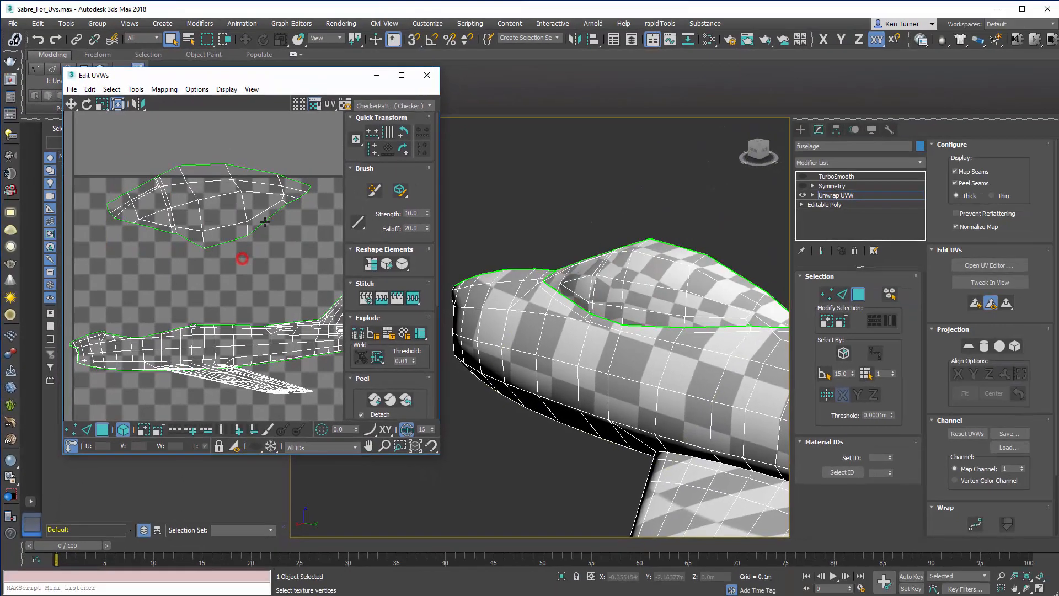
{"action": "middle_click_drag", "start_coordinate": [587, 236], "coordinate": [733, 221], "text": "alt"}
{"action": "scroll", "coordinate": [706, 298], "scroll_direction": "down", "scroll_amount": 3}
{"action": "middle_click_drag", "start_coordinate": [701, 311], "coordinate": [538, 300]}
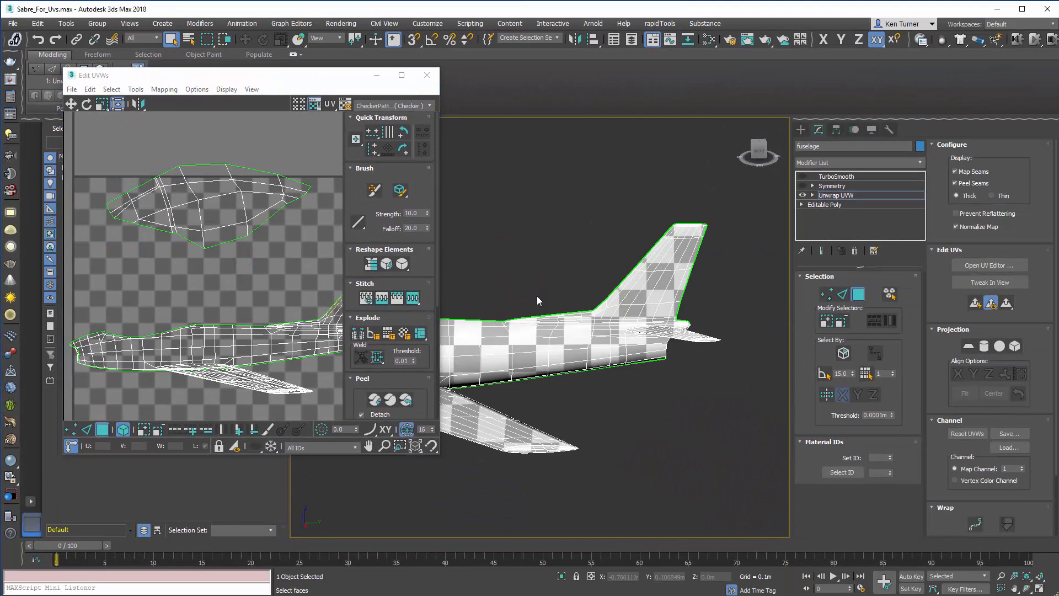
{"action": "left_click_drag", "start_coordinate": [712, 317], "coordinate": [712, 318]}
{"action": "scroll", "coordinate": [650, 262], "scroll_direction": "up", "scroll_amount": 4}
{"action": "middle_click_drag", "start_coordinate": [651, 263], "coordinate": [736, 208], "text": "alt"}
{"action": "scroll", "coordinate": [563, 270], "scroll_direction": "up", "scroll_amount": 3}
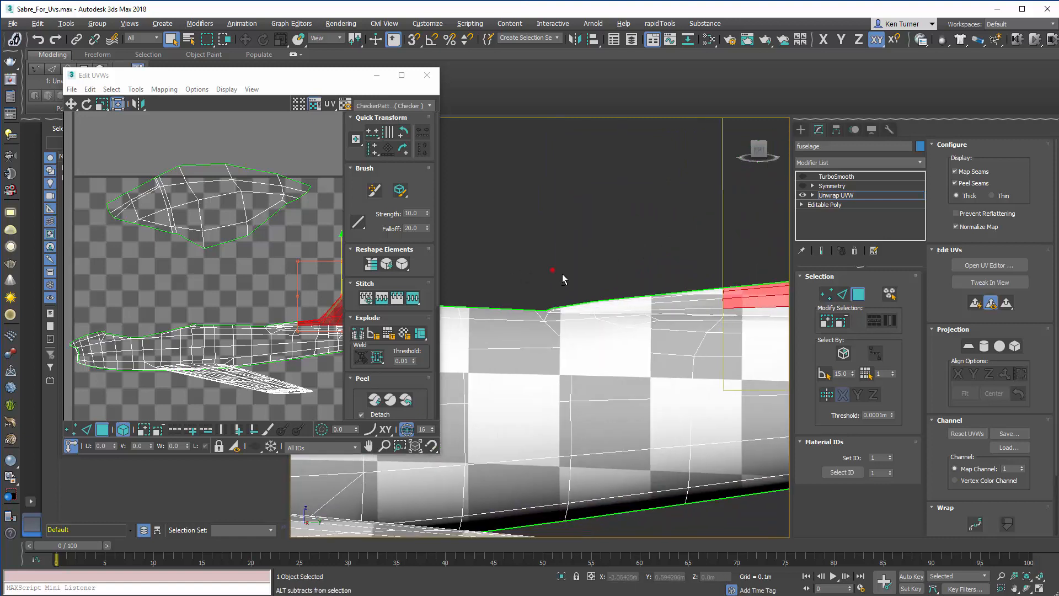
{"action": "left_click_drag", "start_coordinate": [725, 304], "coordinate": [725, 305], "text": "alt"}
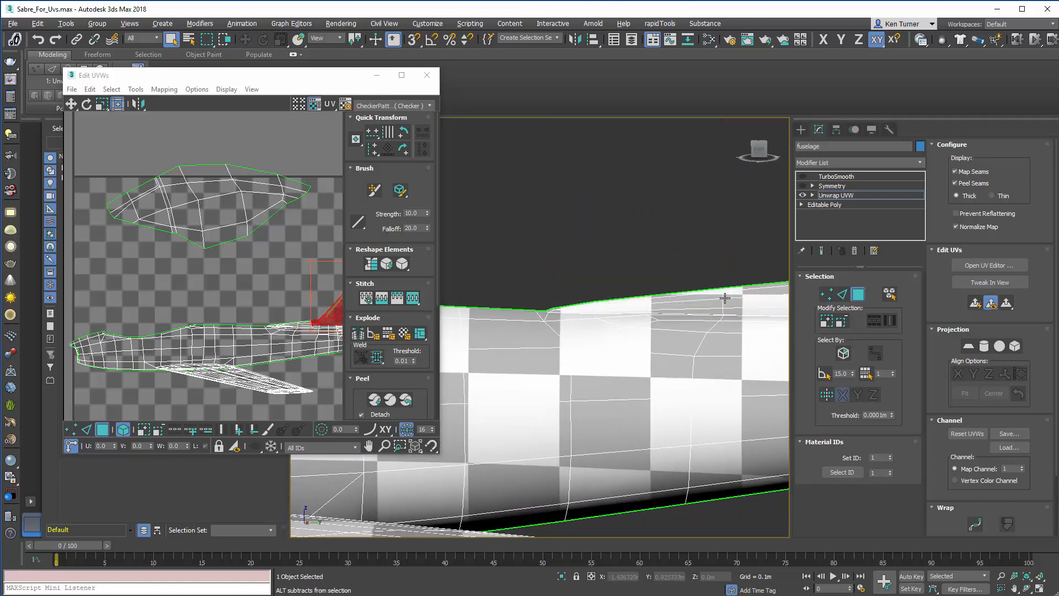
{"action": "middle_click_drag", "start_coordinate": [717, 297], "coordinate": [665, 292]}
{"action": "left_click", "coordinate": [536, 248]}
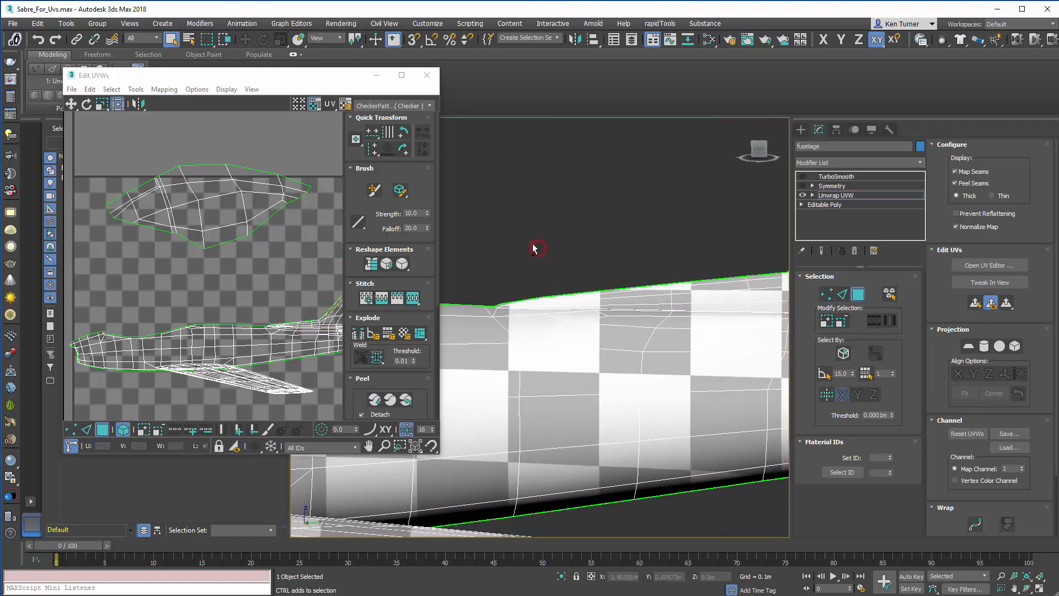
Select the faces of the vertical tail fin together with the ridge at its forward base
{"action": "left_click_drag", "start_coordinate": [778, 302], "coordinate": [778, 302]}
{"action": "middle_click_drag", "start_coordinate": [737, 266], "coordinate": [628, 203], "text": "alt"}
{"action": "scroll", "coordinate": [628, 205], "scroll_direction": "down", "scroll_amount": 5}
{"action": "middle_click_drag", "start_coordinate": [584, 305], "coordinate": [530, 385]}
{"action": "left_click_drag", "start_coordinate": [620, 170], "coordinate": [745, 268], "text": "ctrl"}
{"action": "left_click_drag", "start_coordinate": [736, 320], "coordinate": [735, 320], "text": "ctrl"}
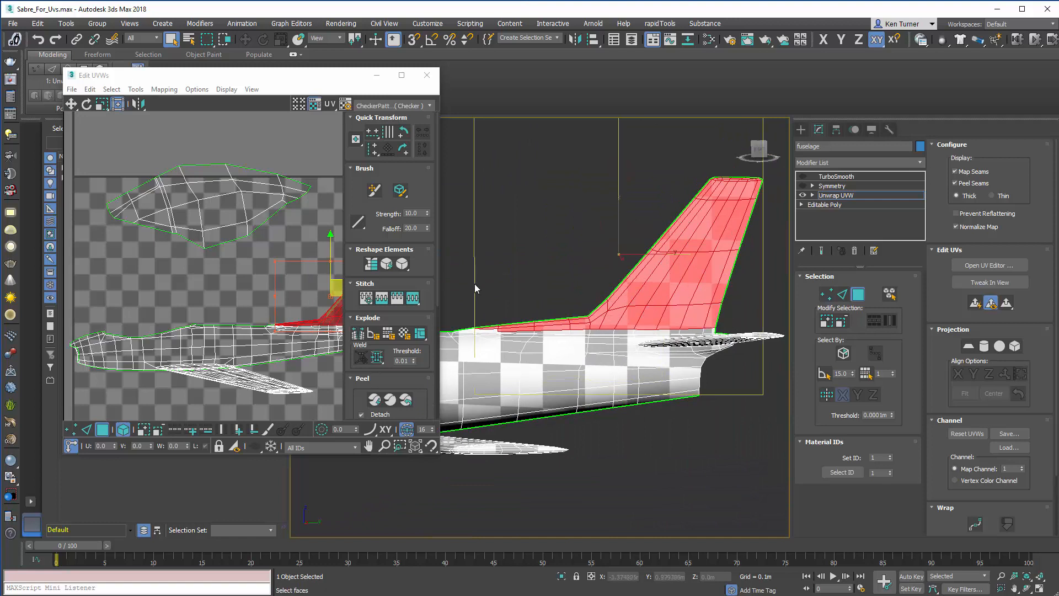
Add the remaining faces at the forward tip of the fin's ridge to the selection and check along its base
{"action": "scroll", "coordinate": [585, 337], "scroll_direction": "up", "scroll_amount": 8}
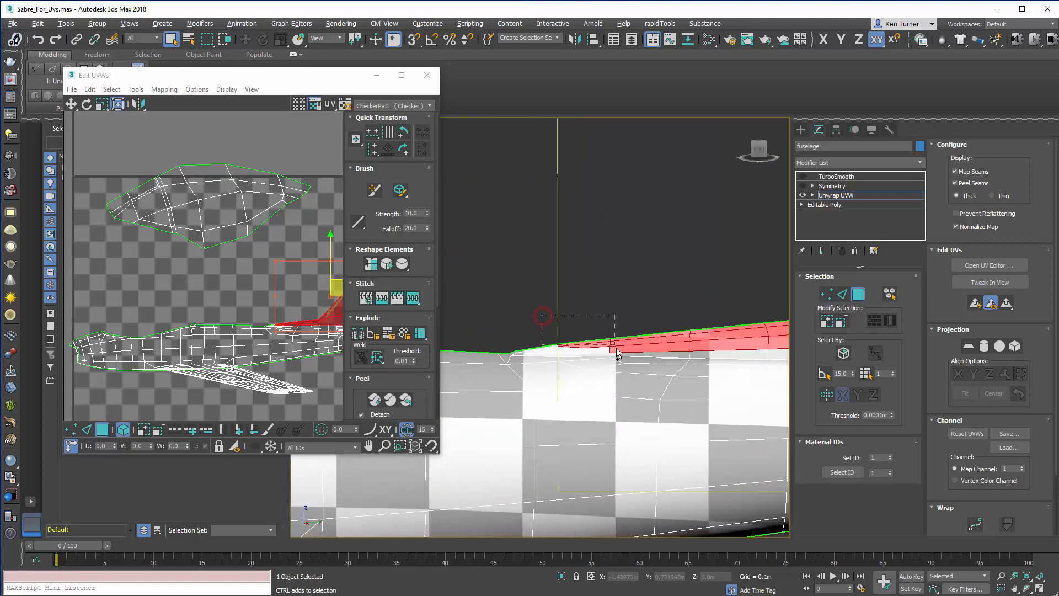
{"action": "left_click_drag", "start_coordinate": [617, 351], "coordinate": [617, 352], "text": "ctrl"}
{"action": "middle_click_drag", "start_coordinate": [575, 332], "coordinate": [600, 337], "text": "alt"}
{"action": "middle_click_drag", "start_coordinate": [684, 355], "coordinate": [580, 326]}
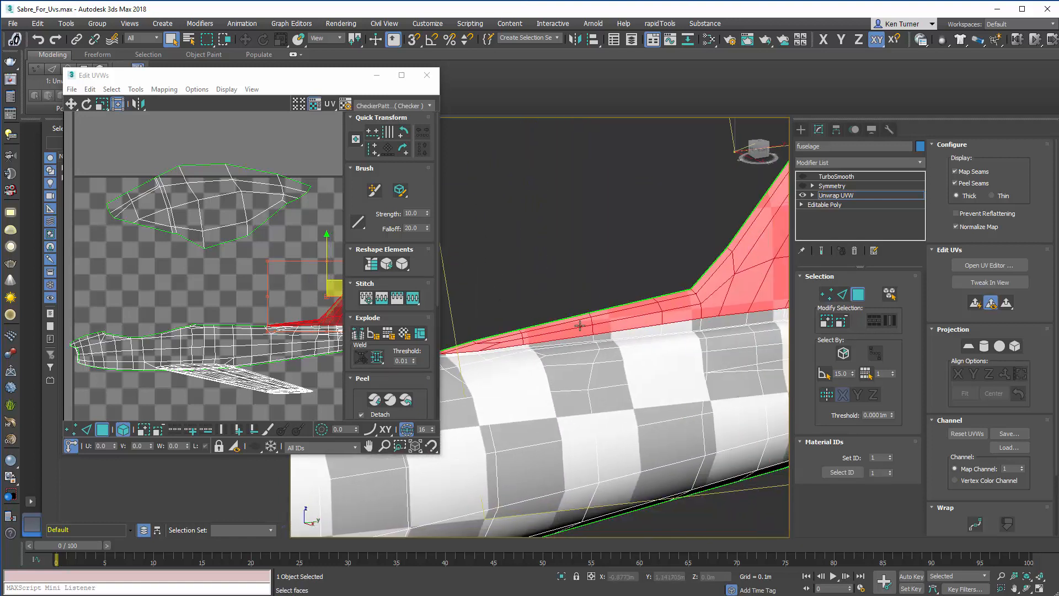
{"action": "middle_click_drag", "start_coordinate": [688, 325], "coordinate": [660, 322], "text": "alt"}
{"action": "middle_click_drag", "start_coordinate": [681, 220], "coordinate": [589, 382]}
{"action": "scroll", "coordinate": [687, 330], "scroll_direction": "down", "scroll_amount": 3}
{"action": "scroll", "coordinate": [588, 382], "scroll_direction": "up", "scroll_amount": 4}
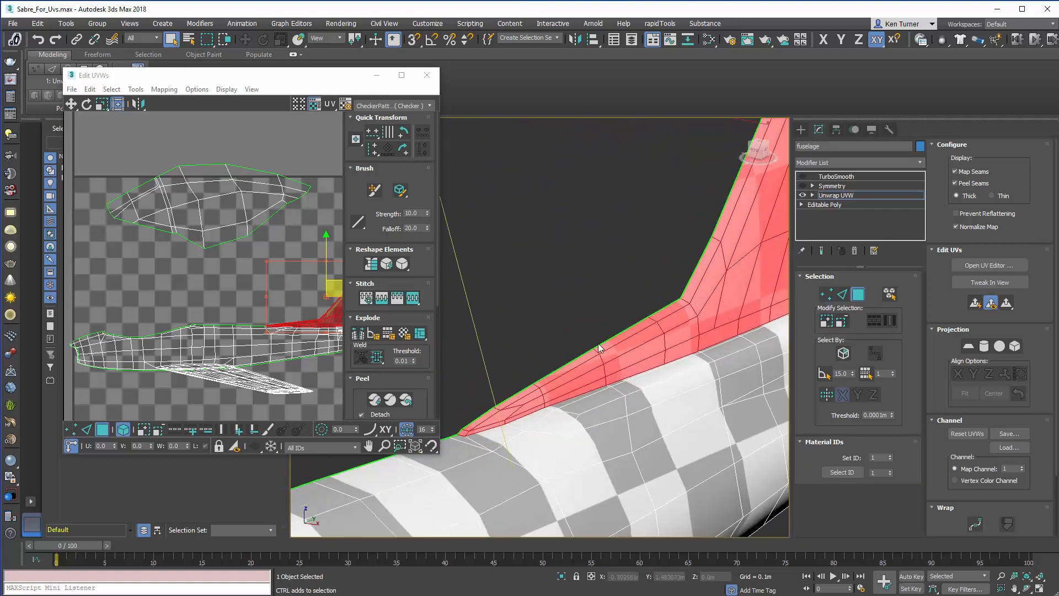
{"action": "middle_click_drag", "start_coordinate": [644, 344], "coordinate": [601, 364], "text": "alt"}
{"action": "scroll", "coordinate": [629, 376], "scroll_direction": "down", "scroll_amount": 3}
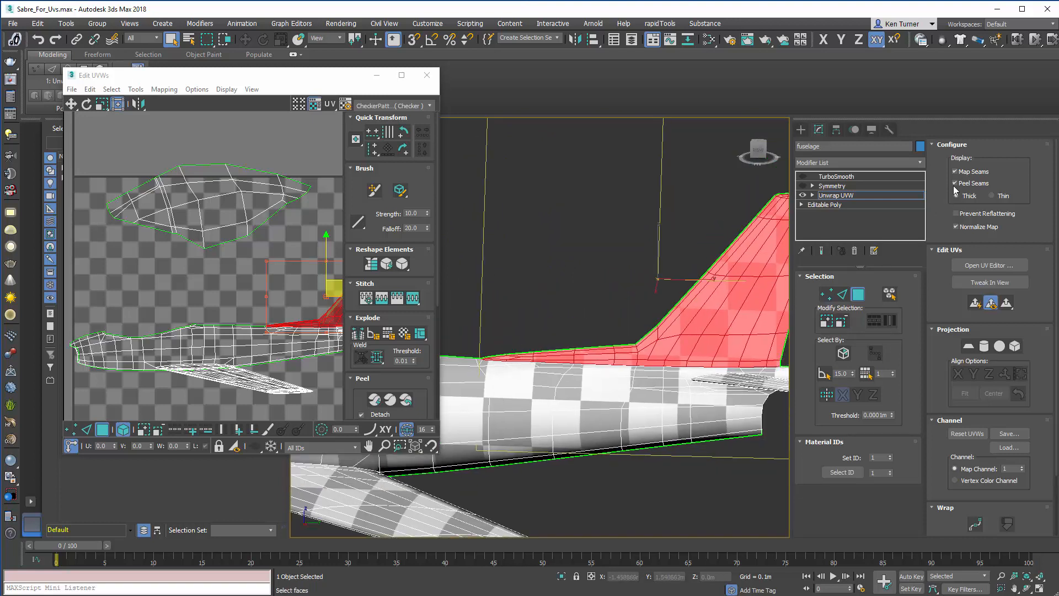
Apply a Quick Planar Map to the tail fin faces and move their shell above the canopy shell
{"action": "left_click", "coordinate": [975, 307]}
{"action": "scroll", "coordinate": [265, 353], "scroll_direction": "down", "scroll_amount": 4}
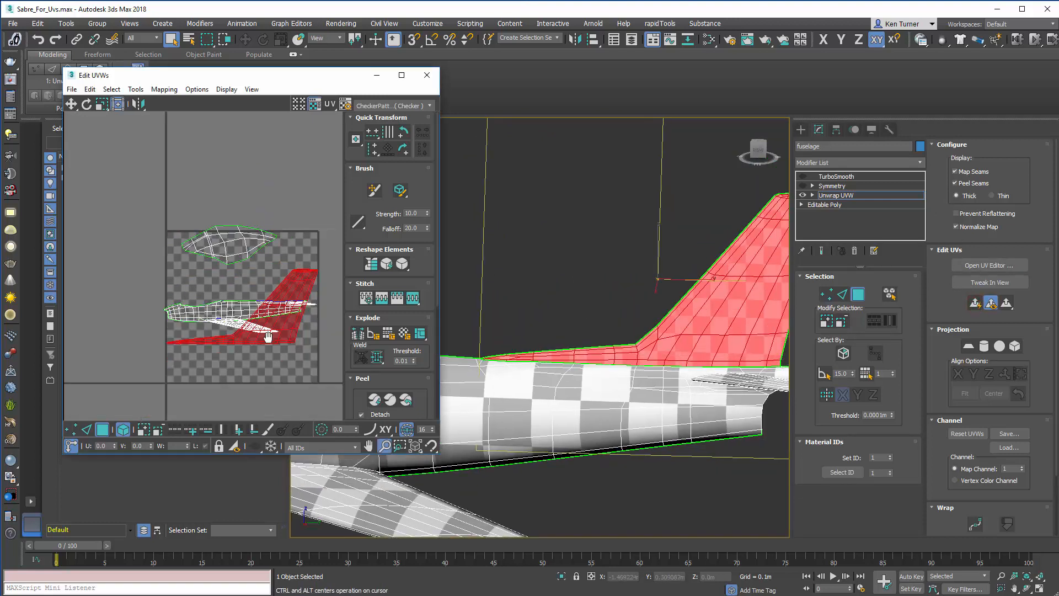
{"action": "middle_click_drag", "start_coordinate": [267, 339], "coordinate": [213, 371]}
{"action": "left_click_drag", "start_coordinate": [250, 310], "coordinate": [270, 189]}
{"action": "middle_click_drag", "start_coordinate": [298, 301], "coordinate": [310, 318]}
{"action": "left_click_drag", "start_coordinate": [275, 239], "coordinate": [253, 235]}
{"action": "middle_click_drag", "start_coordinate": [652, 314], "coordinate": [580, 291], "text": "alt"}
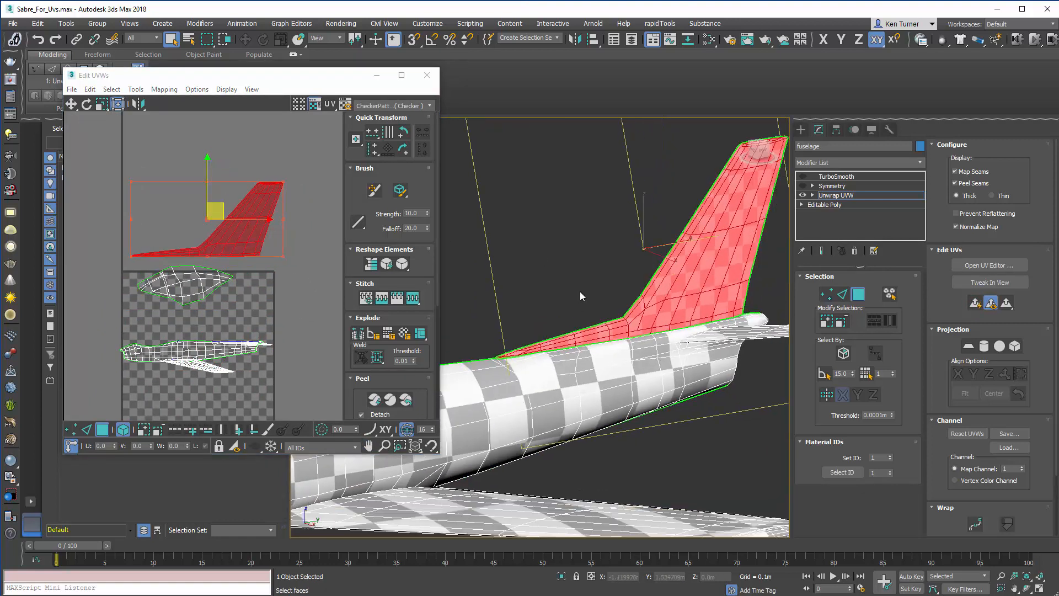
{"action": "scroll", "coordinate": [580, 292], "scroll_direction": "down", "scroll_amount": 3}
{"action": "middle_click_drag", "start_coordinate": [599, 342], "coordinate": [629, 312], "text": "alt"}
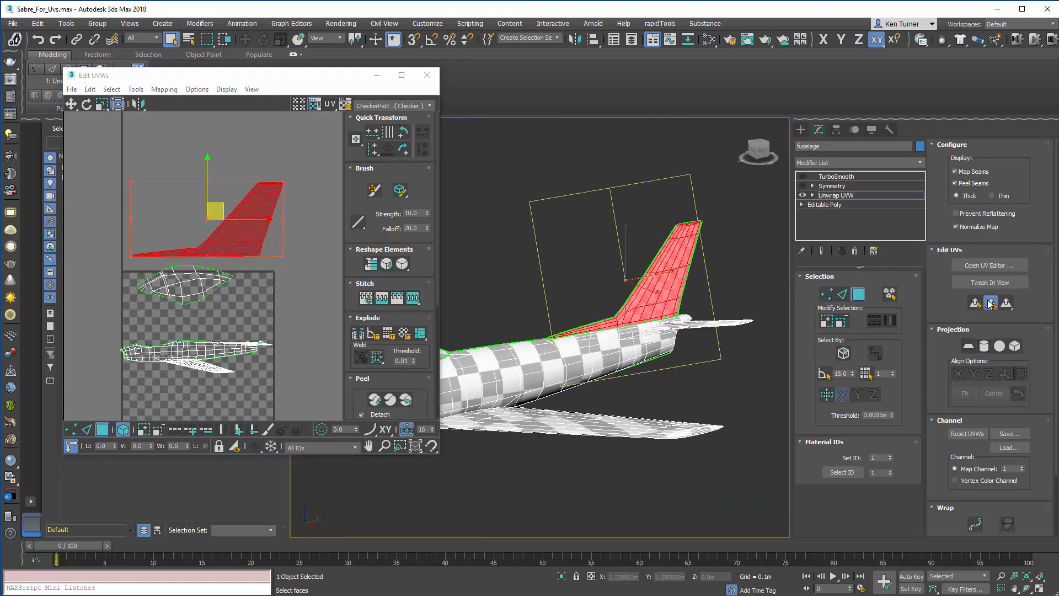
Deselect the fin and select the faces of the horizontal tailplane
{"action": "middle_click_drag", "start_coordinate": [753, 358], "coordinate": [653, 404], "text": "alt"}
{"action": "scroll", "coordinate": [700, 332], "scroll_direction": "up", "scroll_amount": 5}
{"action": "mouse_move", "coordinate": [700, 333]}
{"action": "middle_mouse_down", "text": "alt"}
{"action": "mouse_move", "coordinate": [689, 339]}
{"action": "mouse_move", "coordinate": [717, 335]}
{"action": "middle_mouse_up", "text": "alt"}
{"action": "scroll", "coordinate": [726, 337], "scroll_direction": "up", "scroll_amount": 6}
{"action": "scroll", "coordinate": [663, 403], "scroll_direction": "down", "scroll_amount": 3}
{"action": "middle_click_drag", "start_coordinate": [663, 403], "coordinate": [746, 293], "text": "alt"}
{"action": "left_click", "coordinate": [711, 276]}
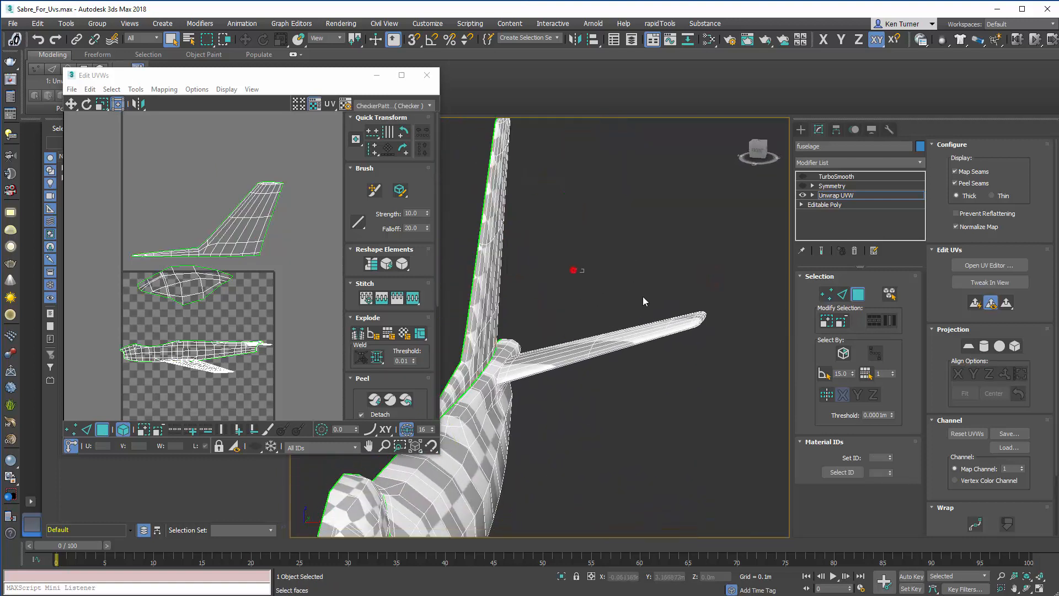
{"action": "left_click", "coordinate": [650, 332]}
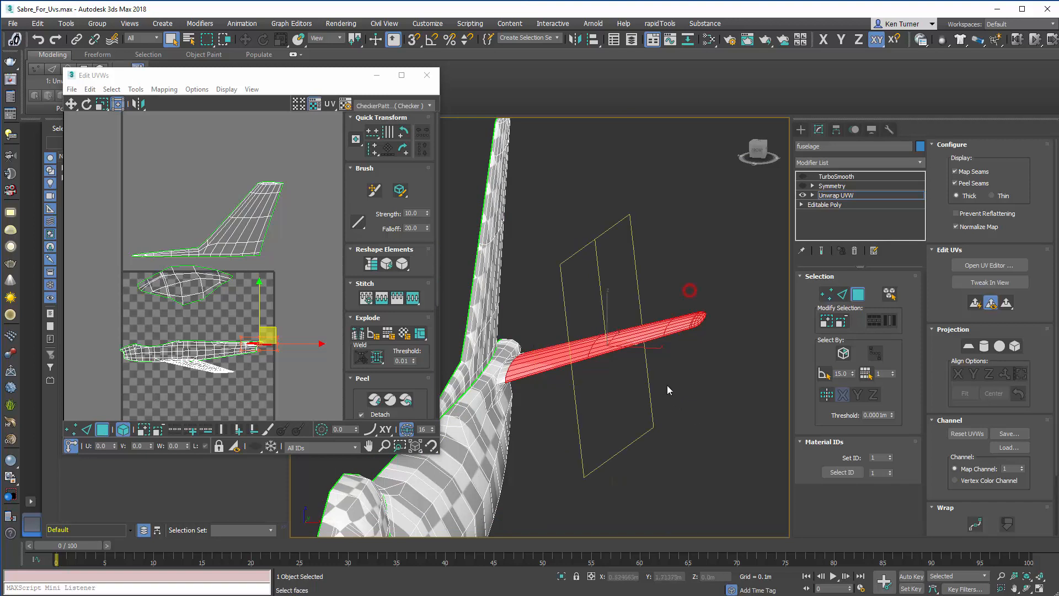
{"action": "scroll", "coordinate": [571, 310], "scroll_direction": "up", "scroll_amount": 6}
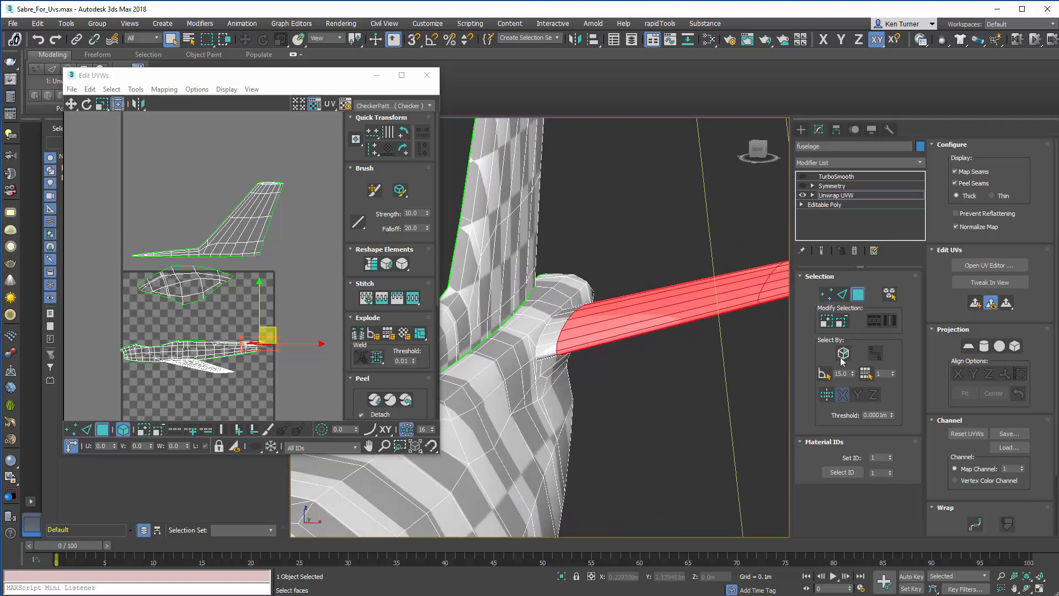
{"action": "middle_click_drag", "start_coordinate": [650, 370], "coordinate": [689, 334], "text": "alt"}
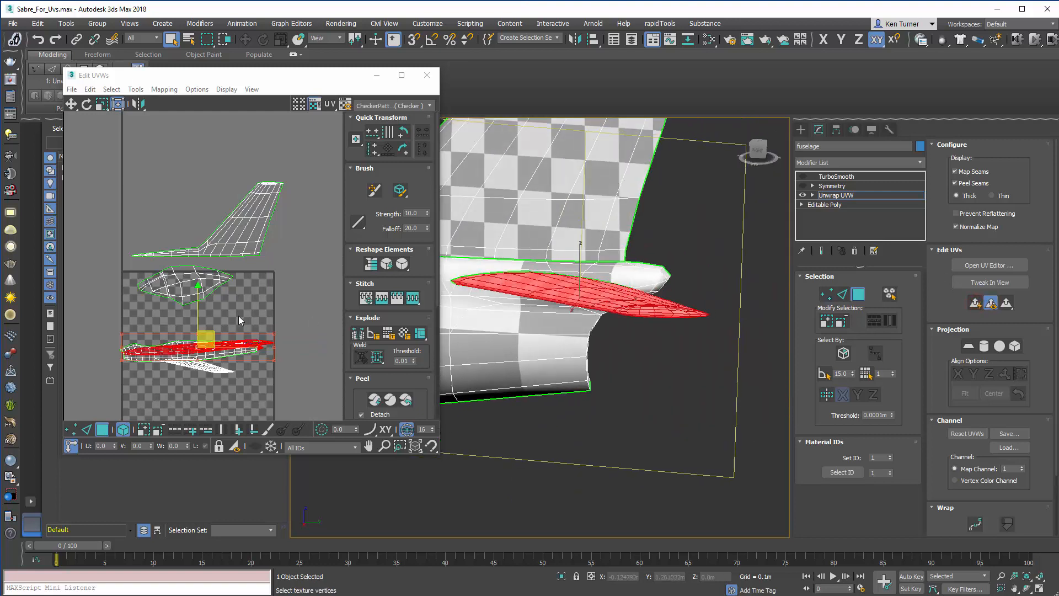
Move the tailplane's shell between the canopy and fuselage shells and deselect it
{"action": "scroll", "coordinate": [240, 320], "scroll_direction": "up", "scroll_amount": 3}
{"action": "left_click_drag", "start_coordinate": [191, 370], "coordinate": [244, 317]}
{"action": "middle_click_drag", "start_coordinate": [498, 282], "coordinate": [656, 276], "text": "alt"}
{"action": "middle_click_drag", "start_coordinate": [760, 153], "coordinate": [717, 242], "text": "alt"}
{"action": "left_click", "coordinate": [717, 250]}
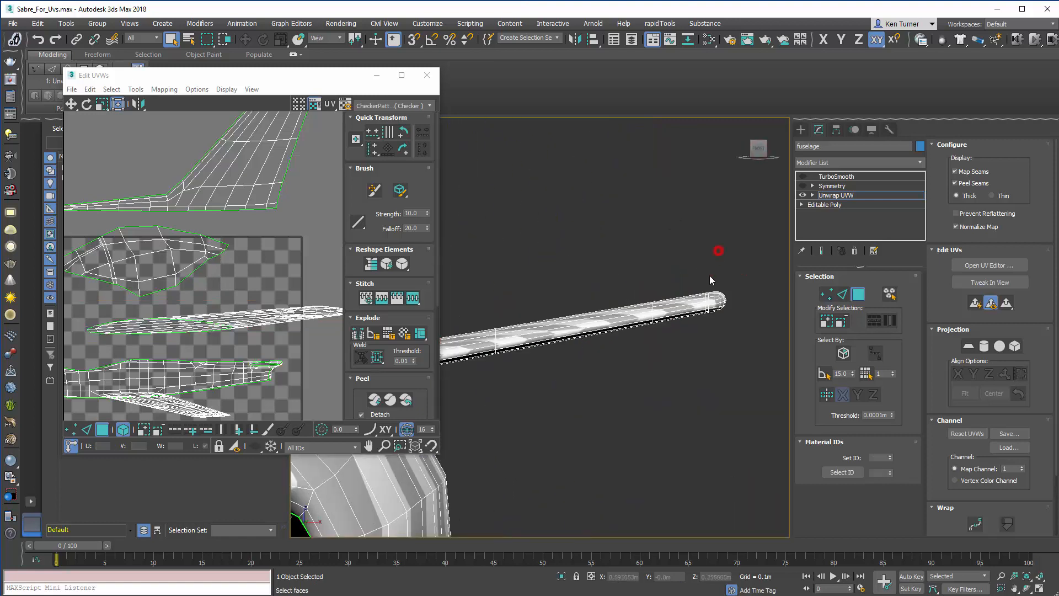
Select the faces on the upper side of the horizontal tailplane from its tip to its root
{"action": "scroll", "coordinate": [712, 268], "scroll_direction": "up", "scroll_amount": 3}
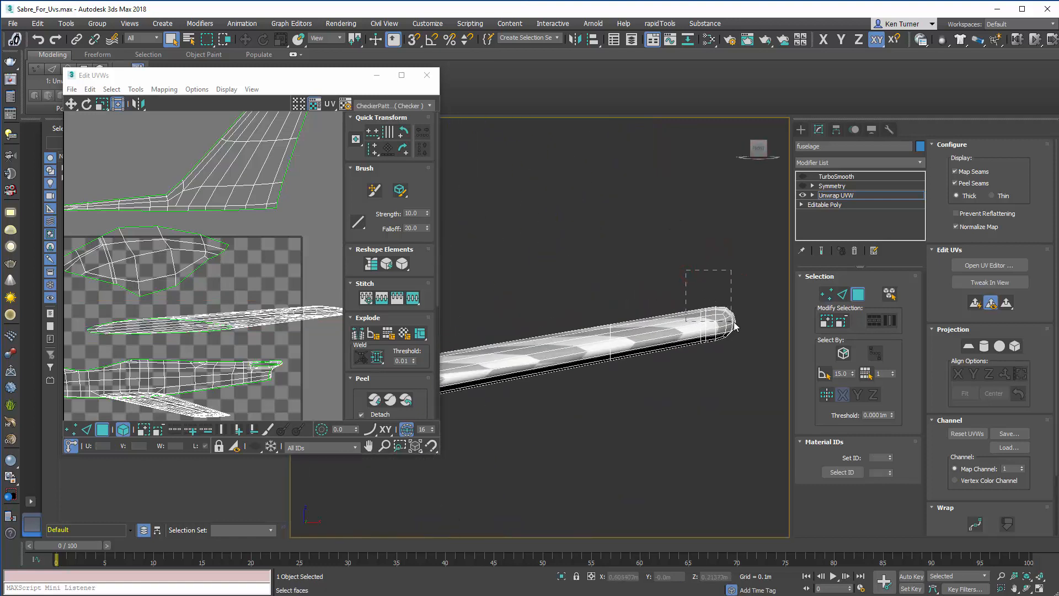
{"action": "scroll", "coordinate": [725, 330], "scroll_direction": "up", "scroll_amount": 2}
{"action": "left_click_drag", "start_coordinate": [728, 345], "coordinate": [728, 347], "text": "ctrl"}
{"action": "middle_click_drag", "start_coordinate": [523, 301], "coordinate": [602, 269]}
{"action": "left_click_drag", "start_coordinate": [617, 311], "coordinate": [649, 331], "text": "ctrl"}
{"action": "scroll", "coordinate": [594, 248], "scroll_direction": "down", "scroll_amount": 4}
{"action": "middle_click_drag", "start_coordinate": [594, 247], "coordinate": [607, 276]}
{"action": "scroll", "coordinate": [612, 270], "scroll_direction": "up", "scroll_amount": 2}
{"action": "left_click_drag", "start_coordinate": [634, 332], "coordinate": [635, 332], "text": "ctrl"}
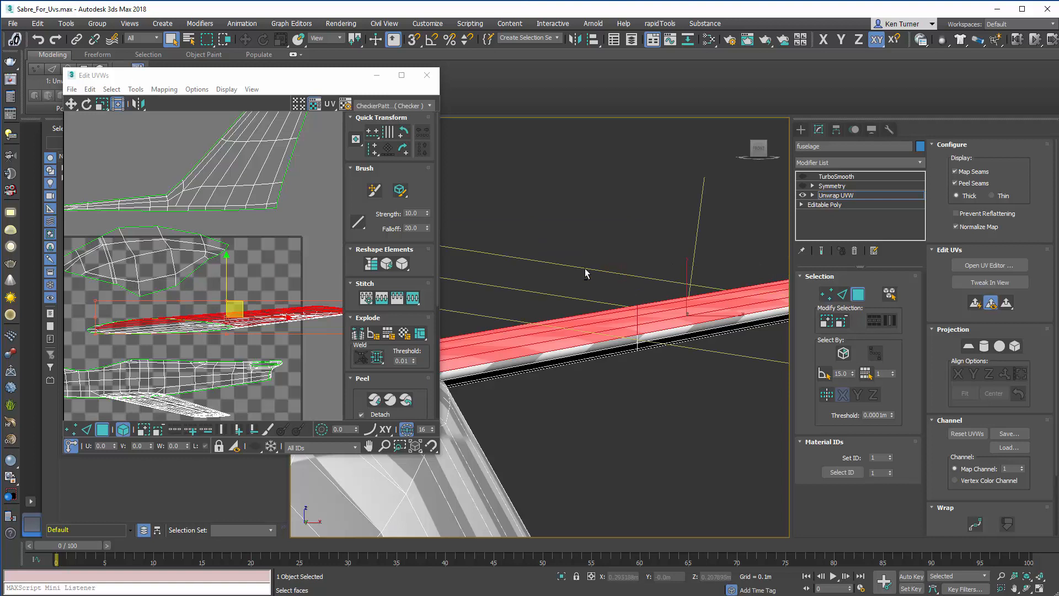
{"action": "middle_click_drag", "start_coordinate": [635, 333], "coordinate": [687, 214], "text": "alt"}
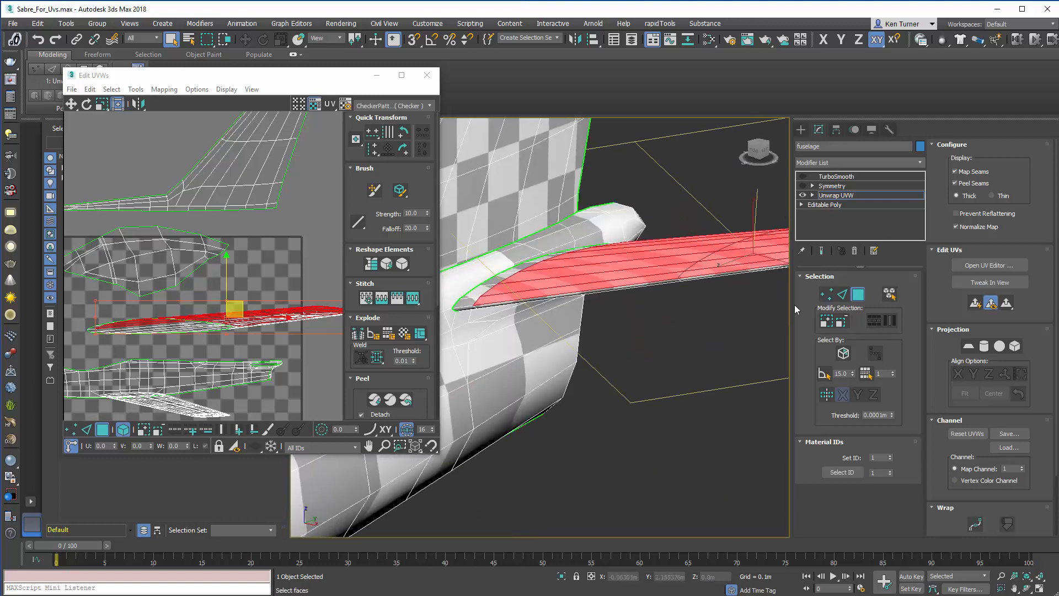
Select the edge loop around the tailplane's outer rim and break the UVs along it
{"action": "left_click", "coordinate": [843, 296]}
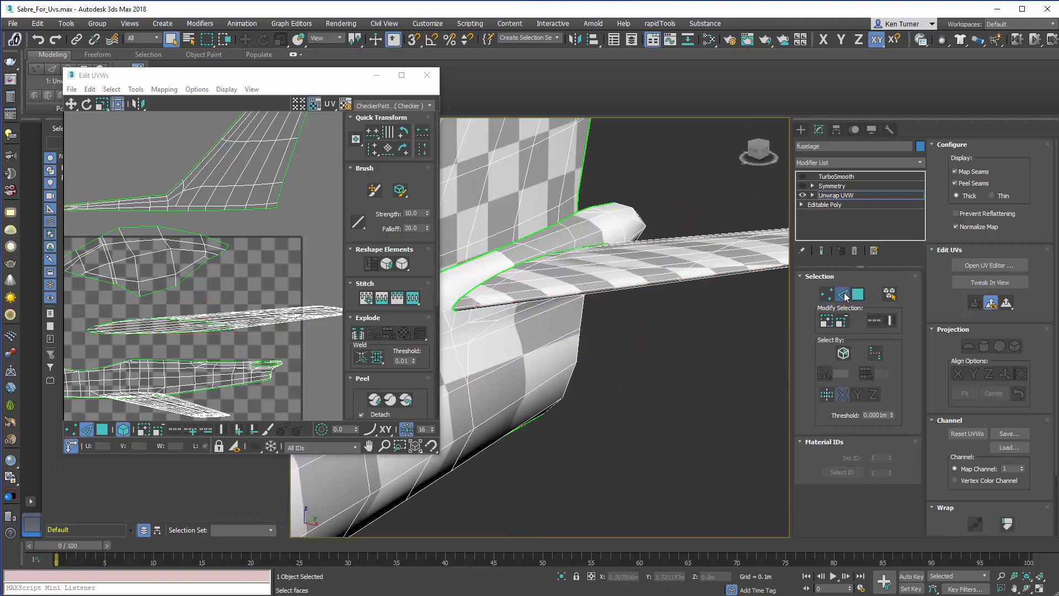
{"action": "scroll", "coordinate": [632, 400], "scroll_direction": "up", "scroll_amount": 4}
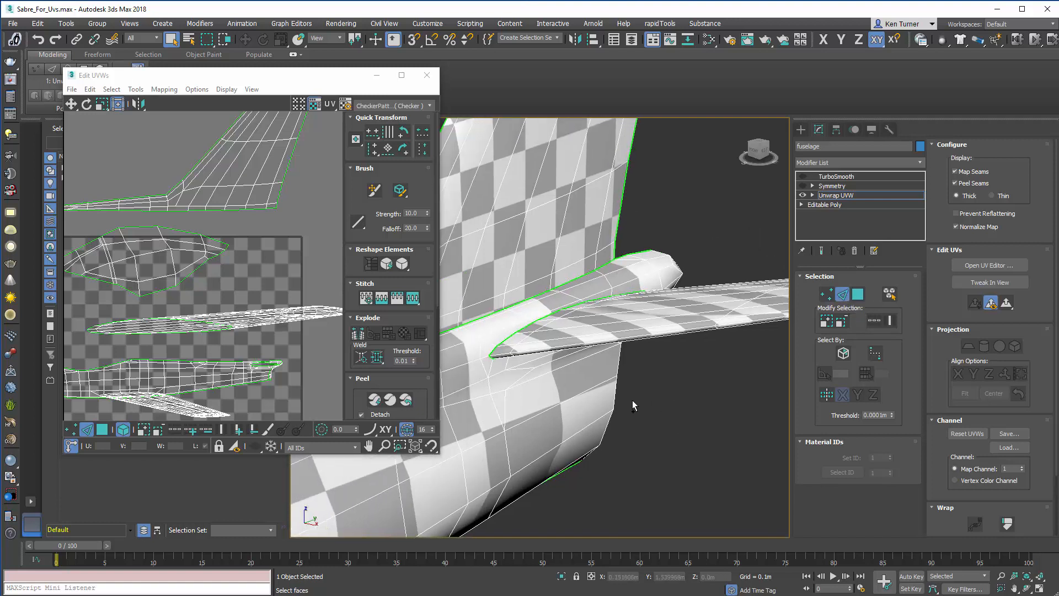
{"action": "middle_click_drag", "start_coordinate": [737, 363], "coordinate": [767, 408]}
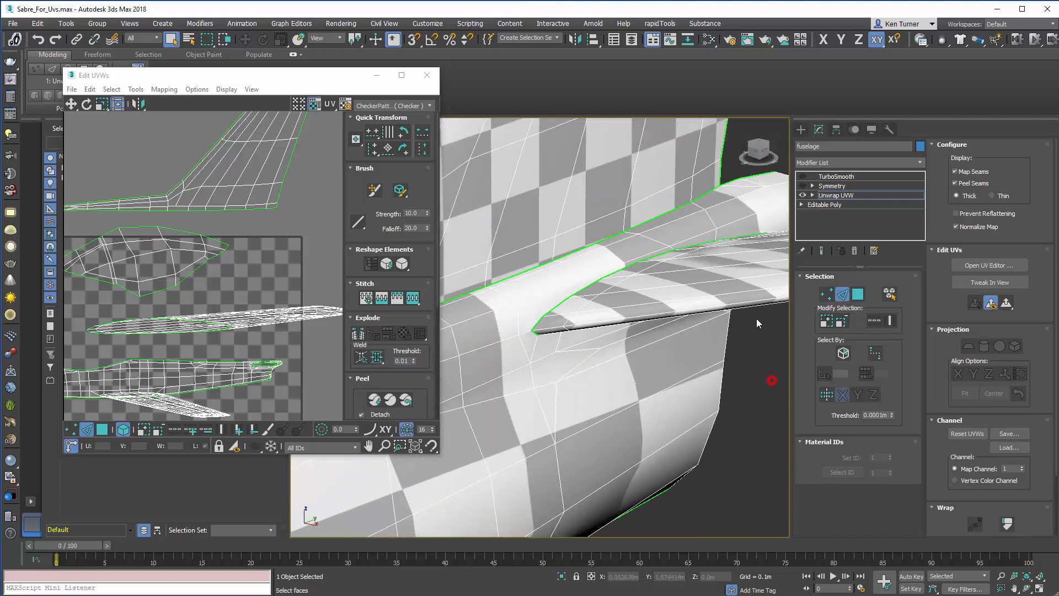
{"action": "middle_click_drag", "start_coordinate": [621, 319], "coordinate": [442, 342], "text": "alt"}
{"action": "scroll", "coordinate": [442, 343], "scroll_direction": "down", "scroll_amount": 4}
{"action": "middle_click_drag", "start_coordinate": [701, 340], "coordinate": [740, 307]}
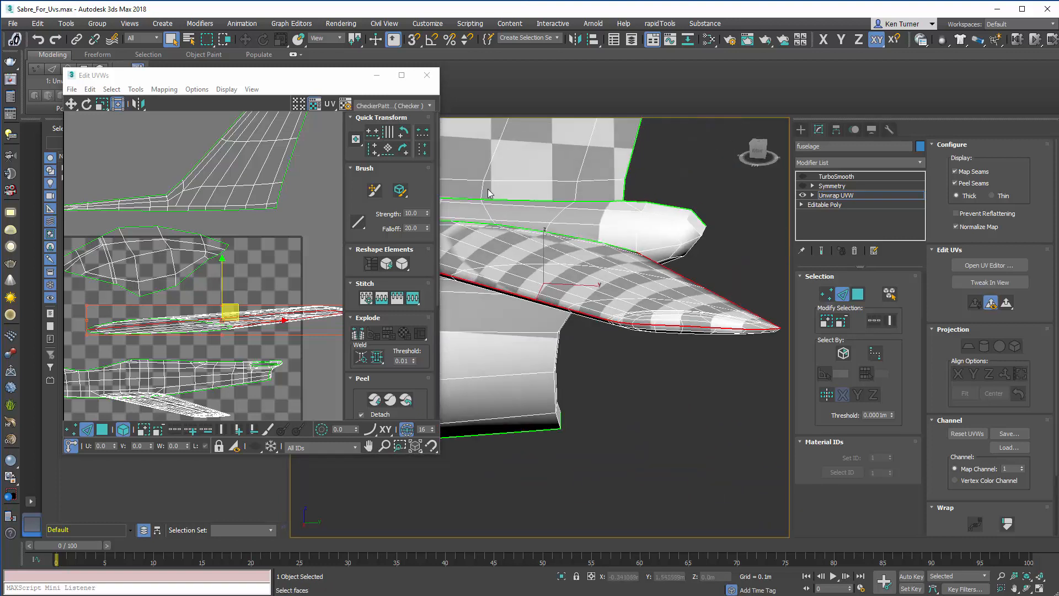
{"action": "left_click_drag", "start_coordinate": [341, 82], "coordinate": [364, 81]}
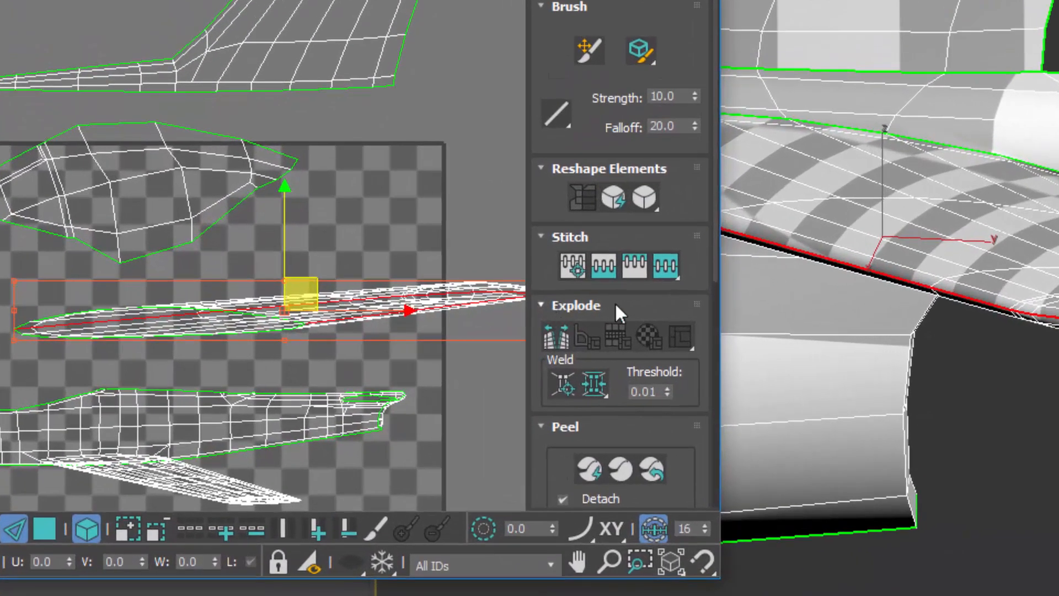
{"action": "left_click", "coordinate": [559, 343]}
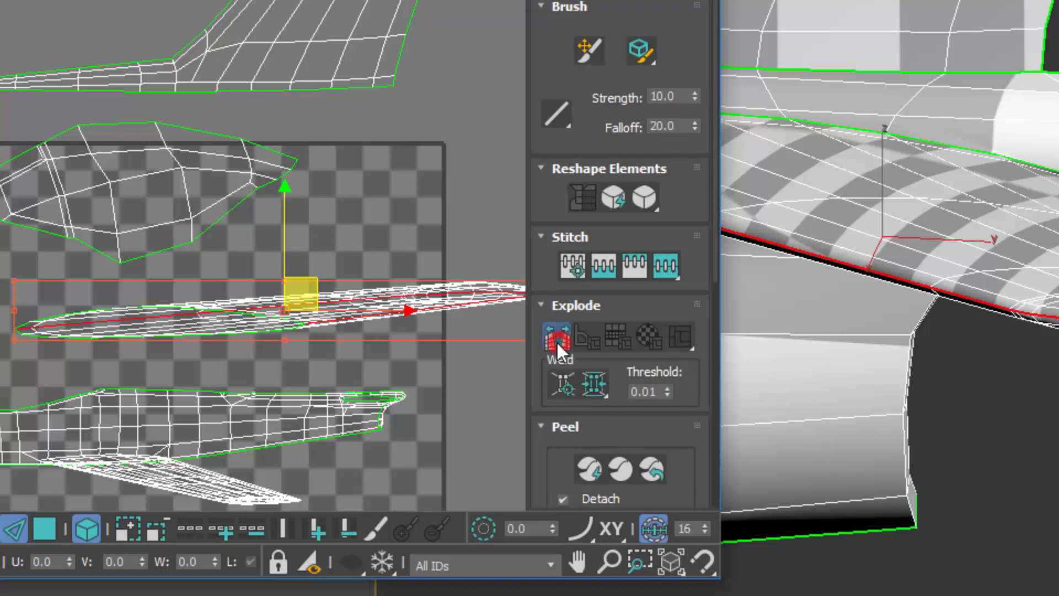
{"action": "scroll", "coordinate": [357, 237], "scroll_direction": "up", "scroll_amount": 8}
{"action": "middle_click_drag", "start_coordinate": [467, 66], "coordinate": [467, 58], "text": "ctrl+alt"}
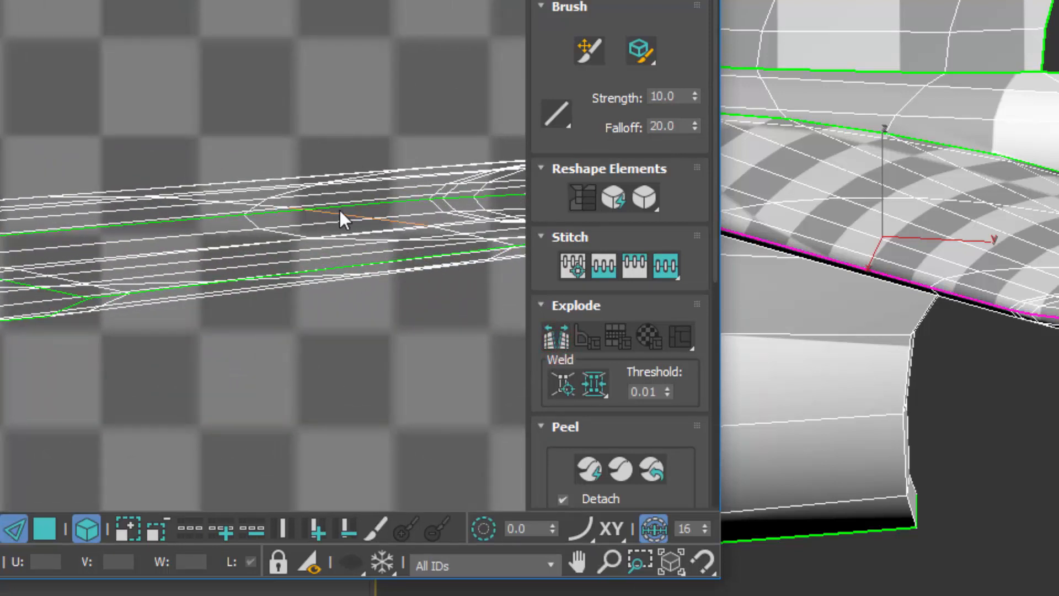
{"action": "left_click", "coordinate": [1017, 395]}
Examine the new seam around the tailplane from the leading edge past the tip to the trailing edge
{"action": "middle_click_drag", "start_coordinate": [727, 415], "coordinate": [686, 411]}
{"action": "scroll", "coordinate": [684, 405], "scroll_direction": "up", "scroll_amount": 5}
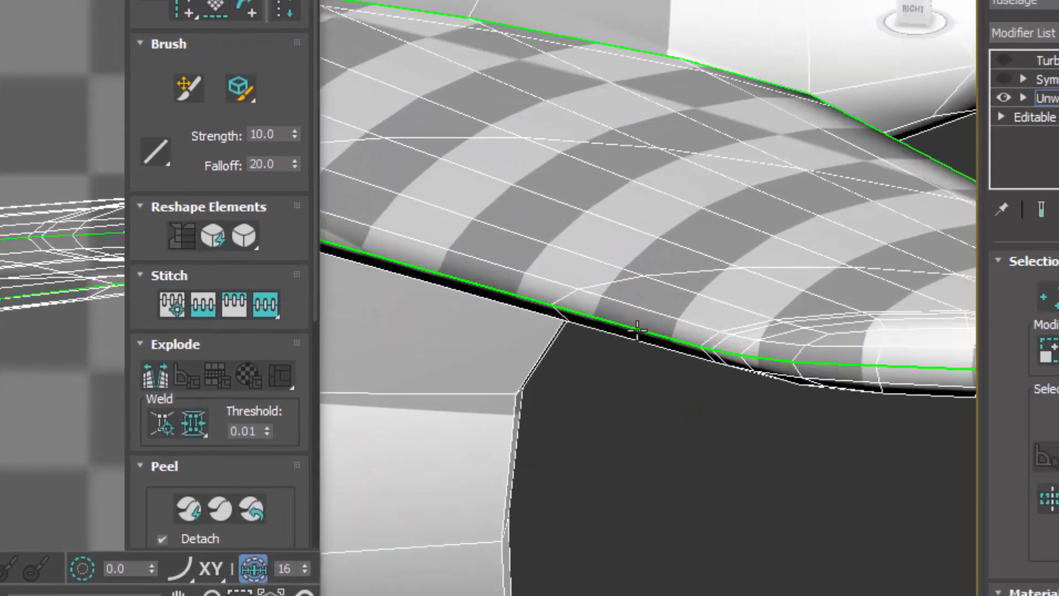
{"action": "middle_click_drag", "start_coordinate": [895, 349], "coordinate": [628, 301]}
{"action": "scroll", "coordinate": [701, 370], "scroll_direction": "down", "scroll_amount": 5}
{"action": "middle_click_drag", "start_coordinate": [742, 379], "coordinate": [617, 336], "text": "alt"}
{"action": "scroll", "coordinate": [617, 337], "scroll_direction": "up", "scroll_amount": 5}
{"action": "middle_click_drag", "start_coordinate": [618, 337], "coordinate": [882, 217]}
{"action": "scroll", "coordinate": [882, 216], "scroll_direction": "down", "scroll_amount": 5}
{"action": "middle_click_drag", "start_coordinate": [799, 309], "coordinate": [720, 336]}
{"action": "scroll", "coordinate": [785, 263], "scroll_direction": "up", "scroll_amount": 3}
{"action": "scroll", "coordinate": [719, 336], "scroll_direction": "up", "scroll_amount": 4}
{"action": "middle_click_drag", "start_coordinate": [668, 402], "coordinate": [740, 298]}
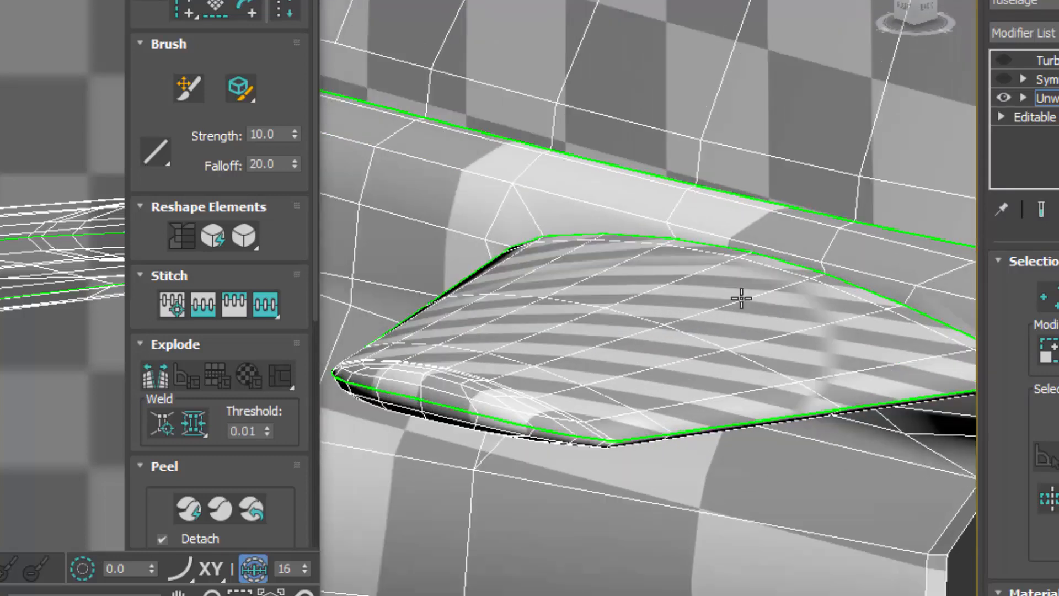
{"action": "scroll", "coordinate": [739, 301], "scroll_direction": "down", "scroll_amount": 4}
{"action": "middle_click_drag", "start_coordinate": [738, 369], "coordinate": [673, 419], "text": "alt"}
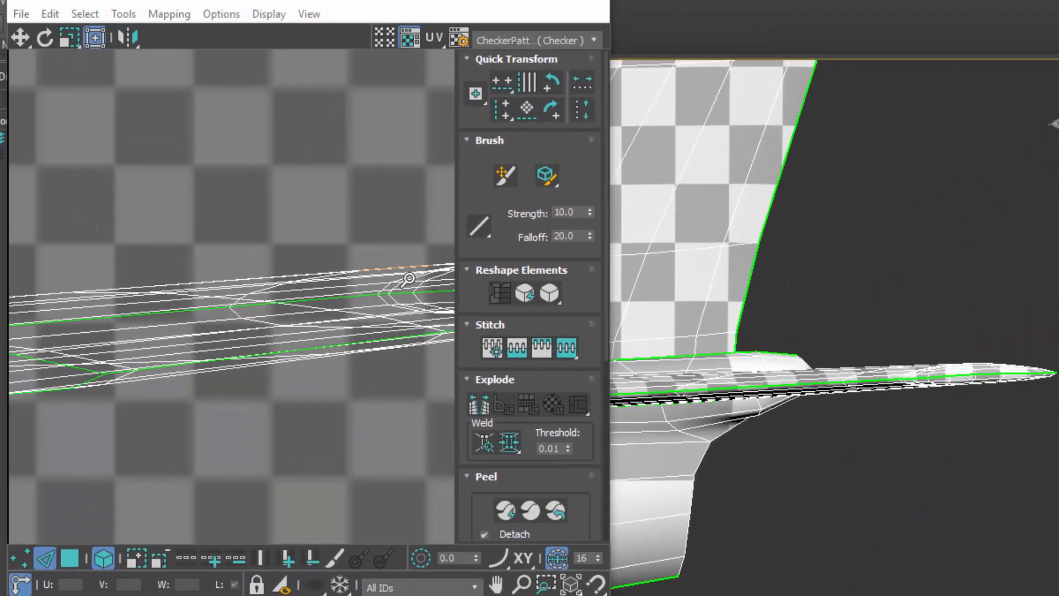
Switch to face element selection and move the tailplane's lower half shell down, away from the upper half
{"action": "scroll", "coordinate": [396, 299], "scroll_direction": "down", "scroll_amount": 5}
{"action": "middle_click_drag", "start_coordinate": [309, 325], "coordinate": [401, 261]}
{"action": "left_click", "coordinate": [69, 559]}
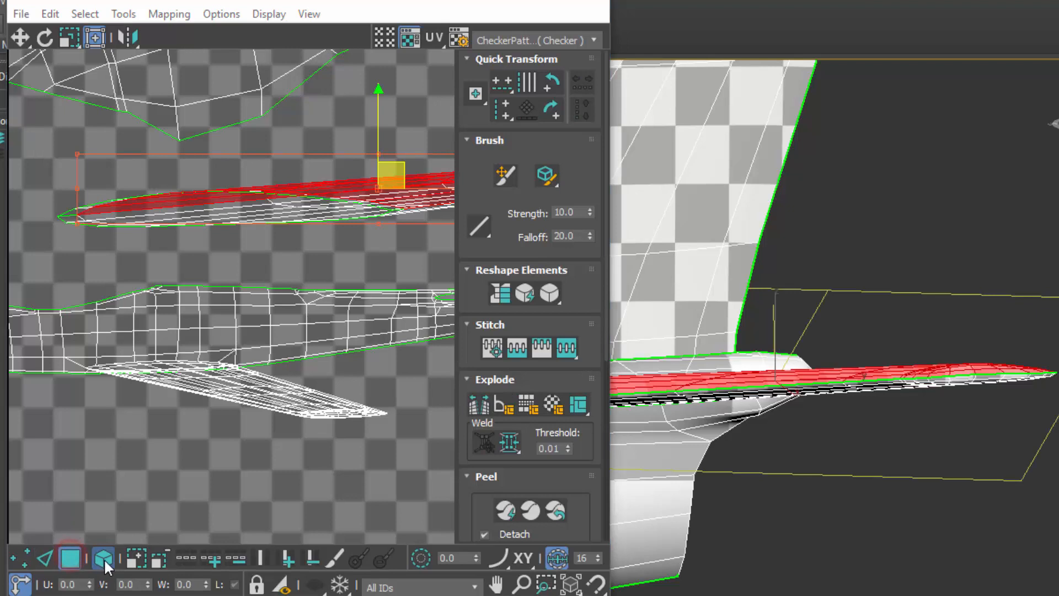
{"action": "middle_click_drag", "start_coordinate": [317, 204], "coordinate": [274, 384]}
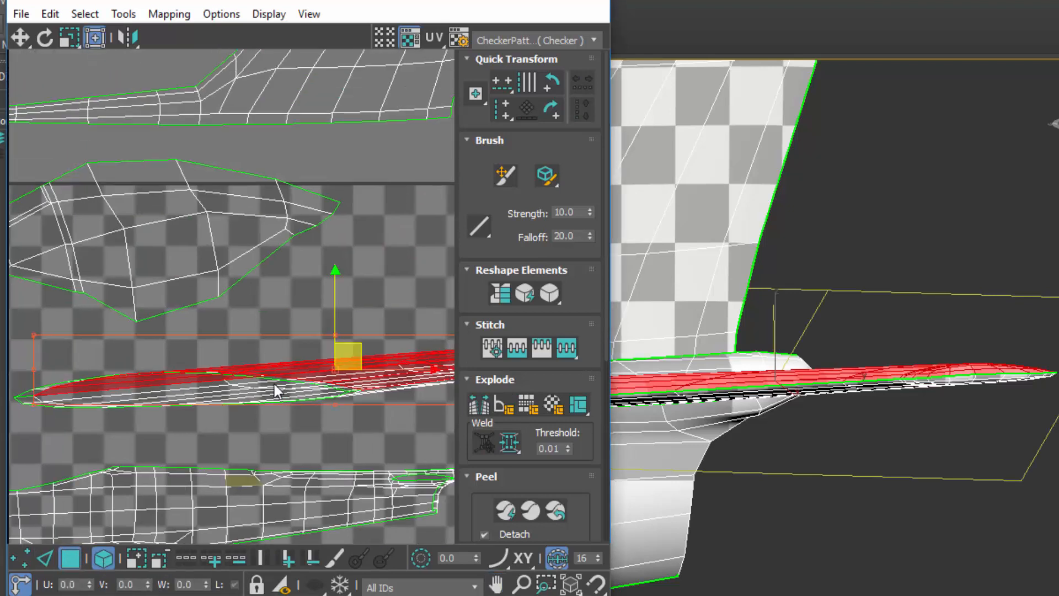
{"action": "middle_click_drag", "start_coordinate": [378, 313], "coordinate": [375, 312]}
{"action": "left_click", "coordinate": [303, 441]}
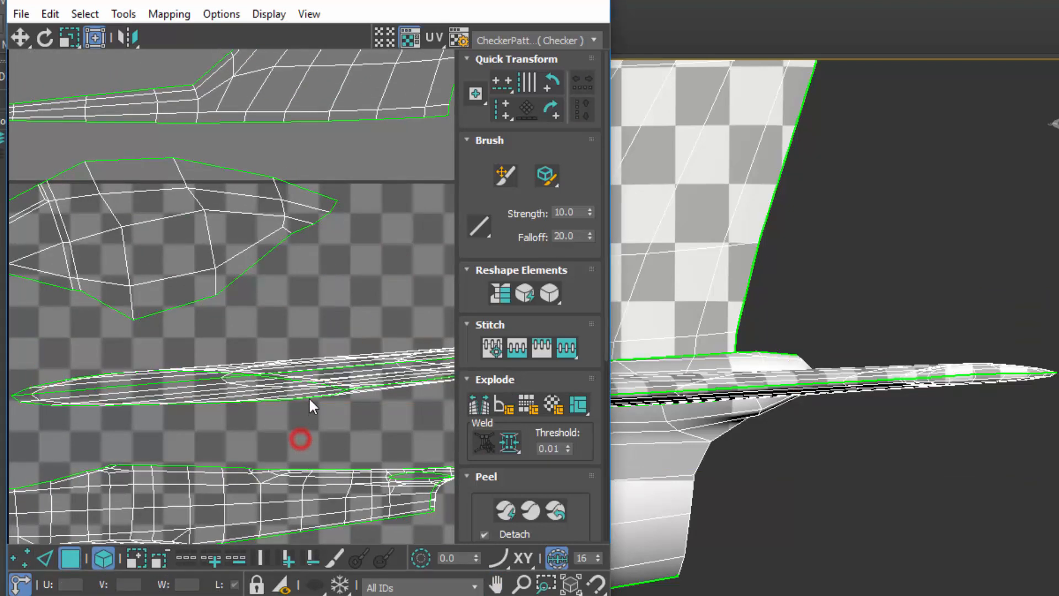
{"action": "left_click", "coordinate": [311, 396]}
{"action": "left_click_drag", "start_coordinate": [320, 387], "coordinate": [289, 451]}
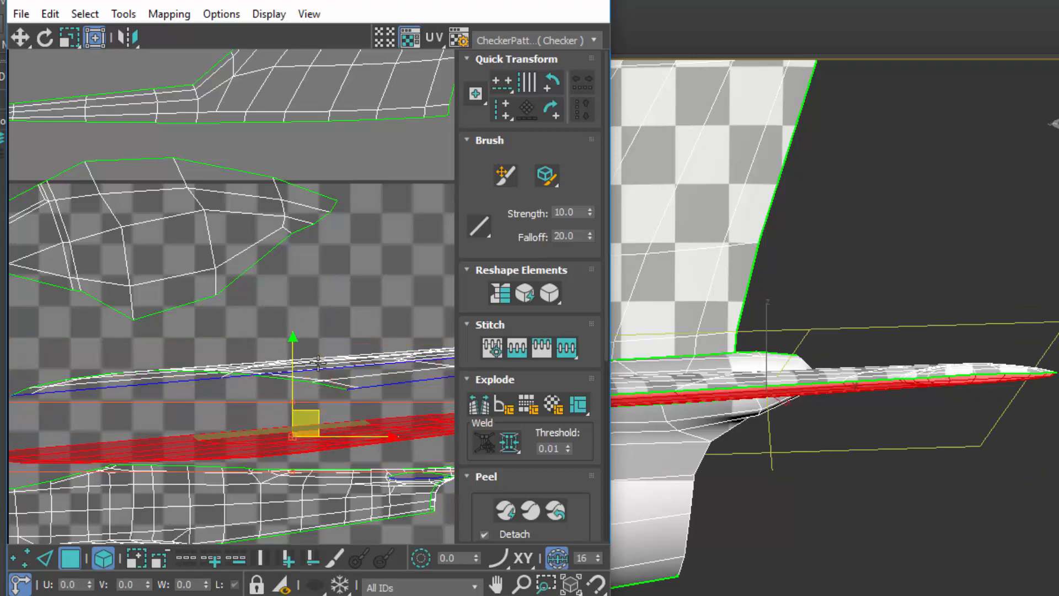
{"action": "middle_click_drag", "start_coordinate": [342, 317], "coordinate": [383, 255]}
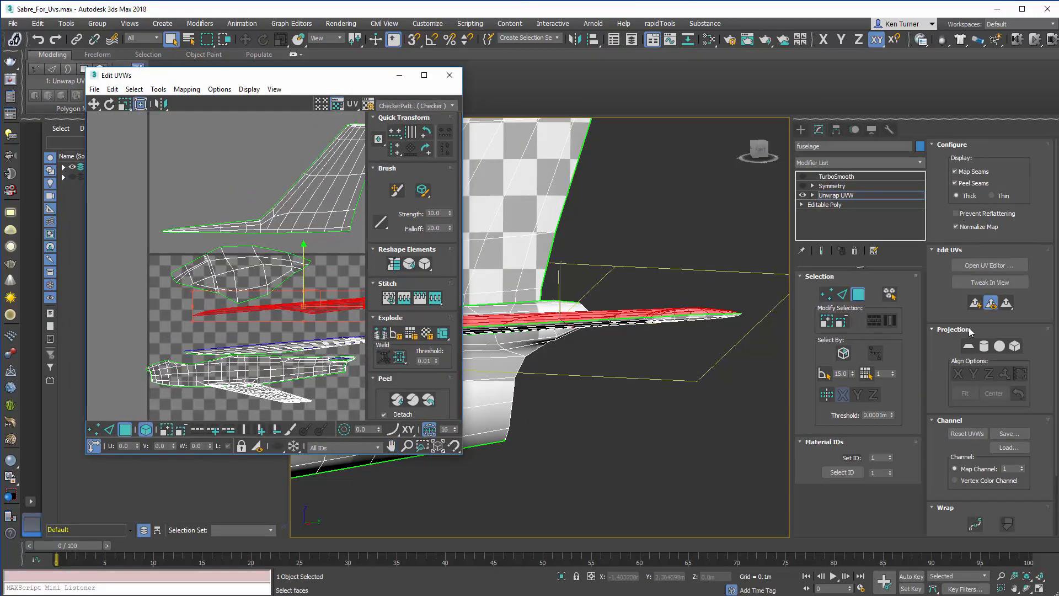
Apply a Quick Planar Map to the tailplane's upper half and move its shell beside the tail fin shell
{"action": "left_click", "coordinate": [972, 303]}
{"action": "middle_click_drag", "start_coordinate": [285, 292], "coordinate": [208, 264]}
{"action": "left_click_drag", "start_coordinate": [203, 291], "coordinate": [333, 188]}
Apply a Quick Planar Map to the tailplane's lower half, move its shell outside the UV tile below the upper half and check the underside's checker pattern
{"action": "left_click", "coordinate": [247, 318]}
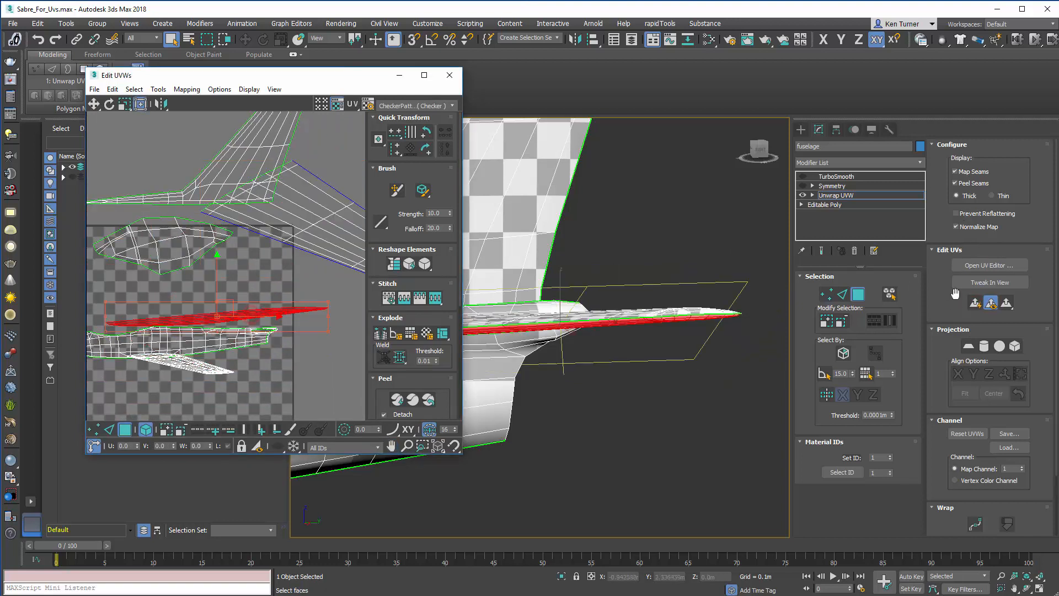
{"action": "left_click", "coordinate": [976, 303]}
{"action": "scroll", "coordinate": [277, 267], "scroll_direction": "down", "scroll_amount": 5}
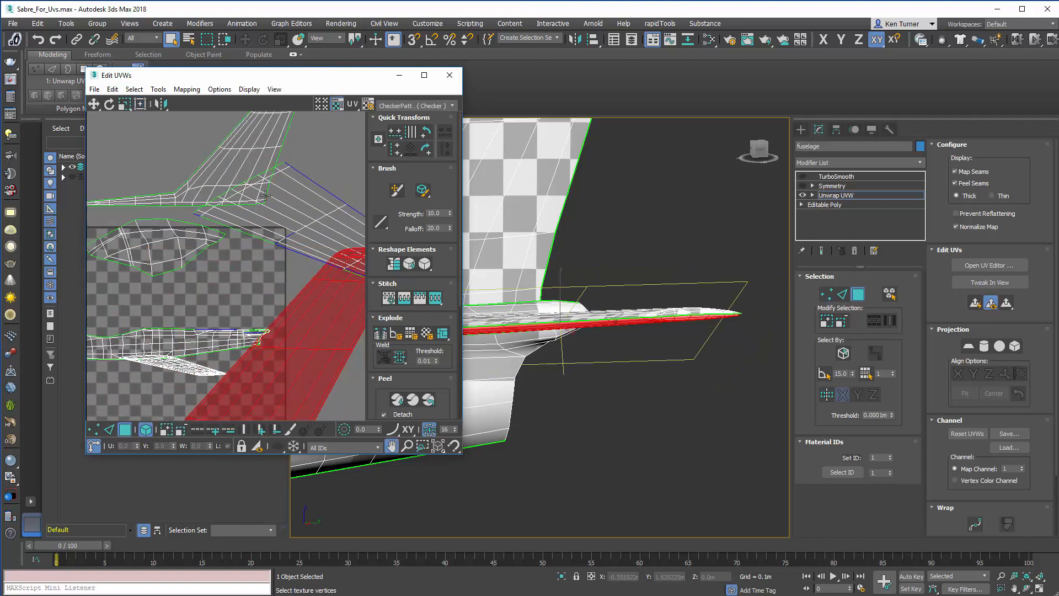
{"action": "left_click_drag", "start_coordinate": [305, 291], "coordinate": [344, 311]}
{"action": "middle_click_drag", "start_coordinate": [344, 310], "coordinate": [369, 314]}
{"action": "middle_click_drag", "start_coordinate": [585, 265], "coordinate": [673, 298], "text": "alt"}
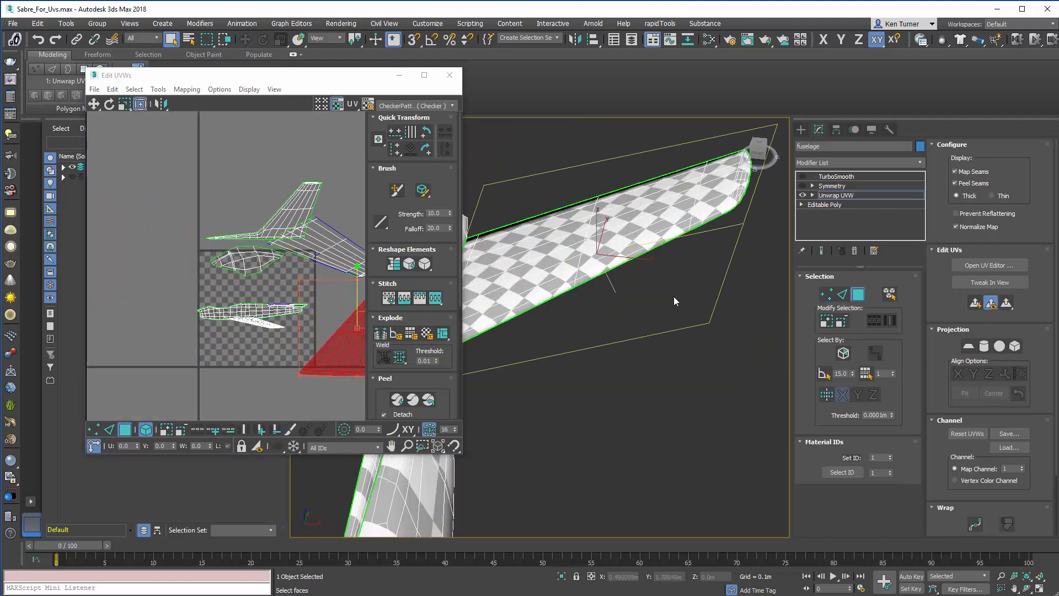
Select all faces of the main wing and check the selection at its root
{"action": "scroll", "coordinate": [617, 290], "scroll_direction": "down", "scroll_amount": 3}
{"action": "middle_click_drag", "start_coordinate": [640, 441], "coordinate": [568, 221]}
{"action": "scroll", "coordinate": [612, 273], "scroll_direction": "down", "scroll_amount": 4}
{"action": "middle_click_drag", "start_coordinate": [538, 289], "coordinate": [483, 298]}
{"action": "left_click_drag", "start_coordinate": [555, 237], "coordinate": [630, 406]}
{"action": "middle_click_drag", "start_coordinate": [630, 409], "coordinate": [548, 220], "text": "alt"}
{"action": "middle_click_drag", "start_coordinate": [592, 417], "coordinate": [560, 265], "text": "alt"}
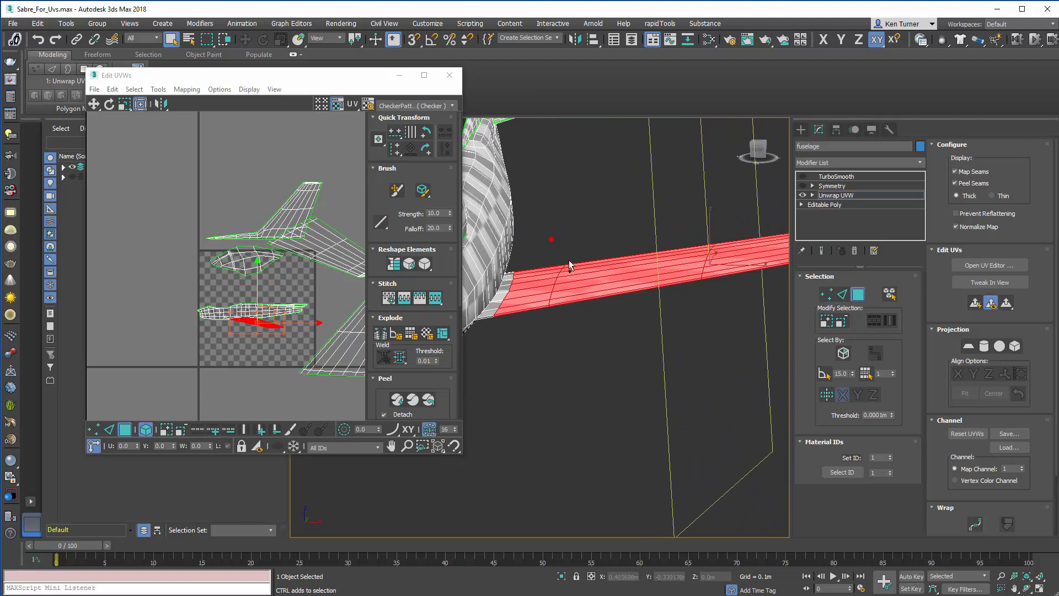
{"action": "middle_click_drag", "start_coordinate": [603, 379], "coordinate": [584, 349], "text": "alt"}
Apply a Quick Planar Map to the wing faces, move their shell below the fuselage shell and deselect it
{"action": "left_click", "coordinate": [975, 302]}
{"action": "scroll", "coordinate": [287, 275], "scroll_direction": "up", "scroll_amount": 3}
{"action": "left_click_drag", "start_coordinate": [257, 298], "coordinate": [240, 376]}
{"action": "middle_click_drag", "start_coordinate": [206, 390], "coordinate": [265, 336]}
{"action": "scroll", "coordinate": [240, 338], "scroll_direction": "up", "scroll_amount": 3}
{"action": "mouse_move", "coordinate": [773, 309]}
{"action": "middle_mouse_down", "text": "alt"}
{"action": "mouse_move", "coordinate": [553, 322]}
{"action": "mouse_move", "coordinate": [588, 373]}
{"action": "mouse_move", "coordinate": [606, 321]}
{"action": "mouse_move", "coordinate": [647, 393]}
{"action": "middle_mouse_up", "text": "alt"}
{"action": "left_click", "coordinate": [647, 394]}
Select the edge loop around the wing's outer rim, leaving out the edge that runs onto the fuselage
{"action": "left_click", "coordinate": [841, 295]}
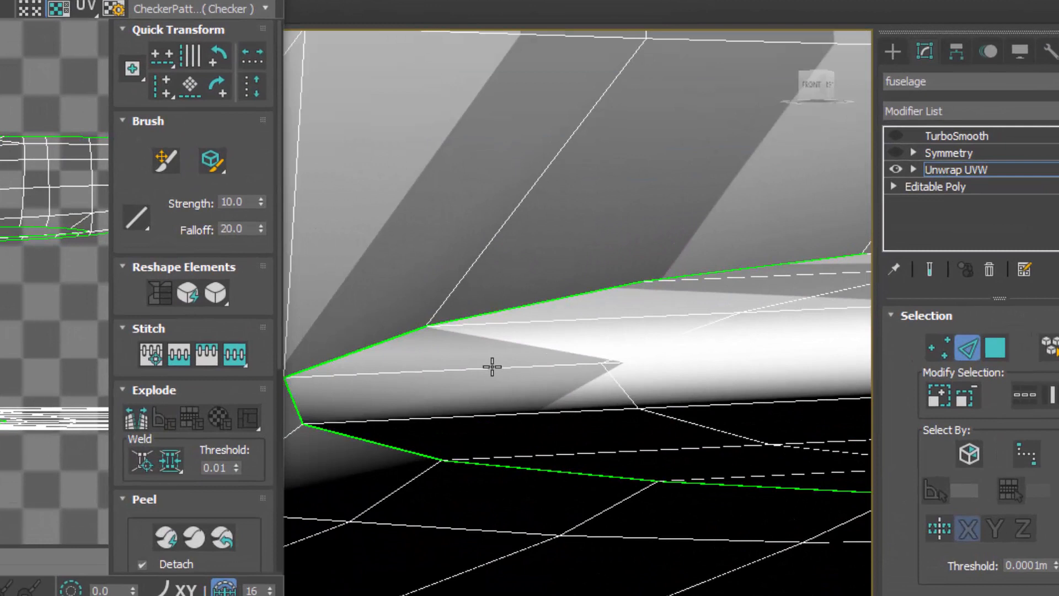
{"action": "middle_click_drag", "start_coordinate": [493, 367], "coordinate": [676, 337], "text": "alt"}
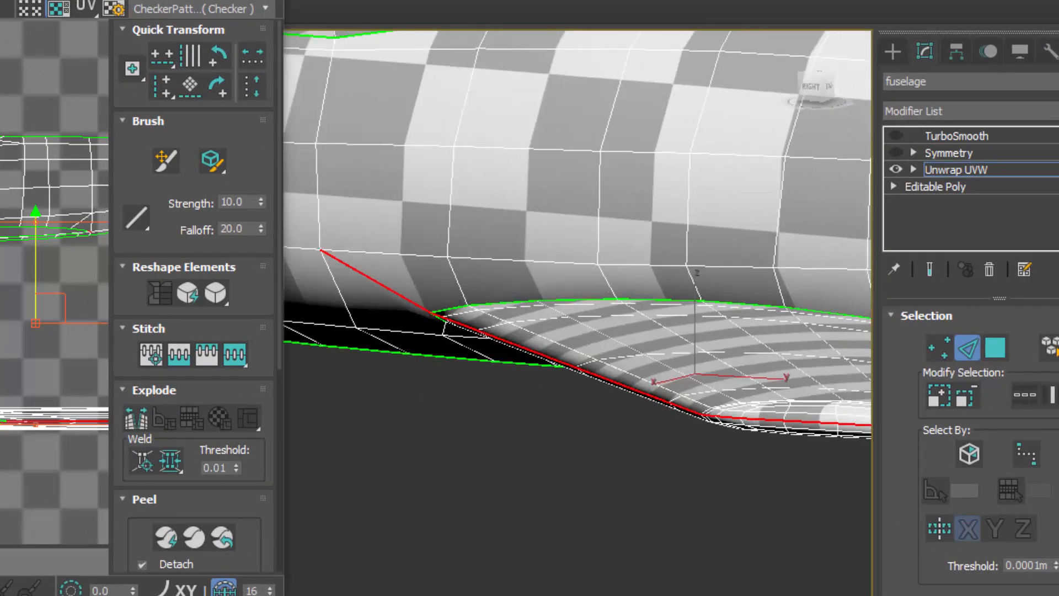
{"action": "scroll", "coordinate": [604, 295], "scroll_direction": "up", "scroll_amount": 4}
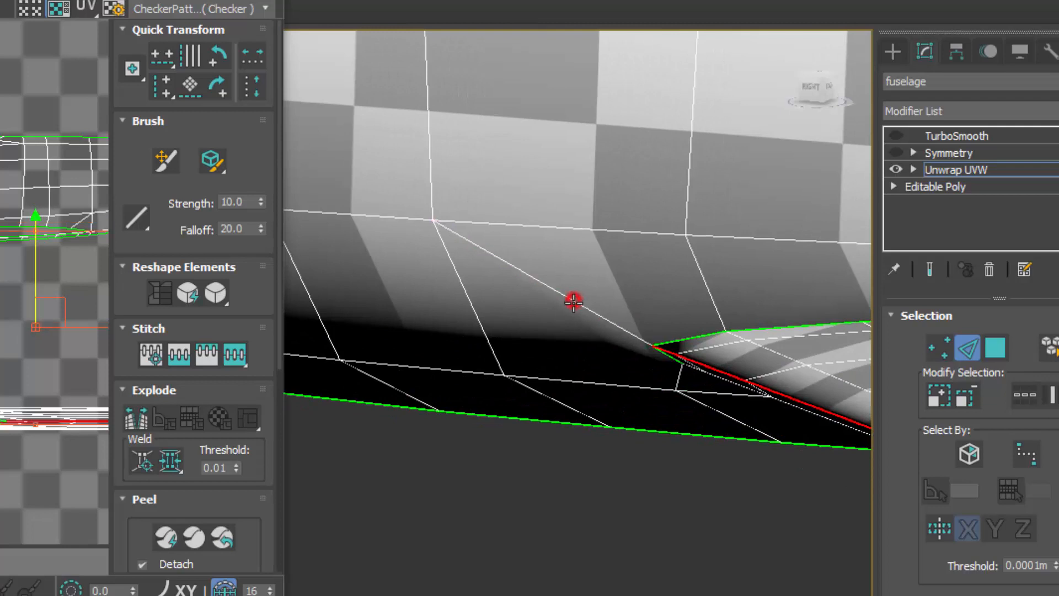
Examine the selected wing edge loop along the trailing edge and where it meets the fuselage
{"action": "scroll", "coordinate": [594, 261], "scroll_direction": "down", "scroll_amount": 8}
{"action": "middle_click_drag", "start_coordinate": [594, 320], "coordinate": [286, 402]}
{"action": "middle_click_drag", "start_coordinate": [524, 391], "coordinate": [474, 265], "text": "alt"}
{"action": "scroll", "coordinate": [533, 442], "scroll_direction": "up", "scroll_amount": 7}
{"action": "middle_click_drag", "start_coordinate": [534, 442], "coordinate": [646, 350]}
{"action": "scroll", "coordinate": [573, 328], "scroll_direction": "up", "scroll_amount": 2}
{"action": "scroll", "coordinate": [546, 331], "scroll_direction": "down", "scroll_amount": 5}
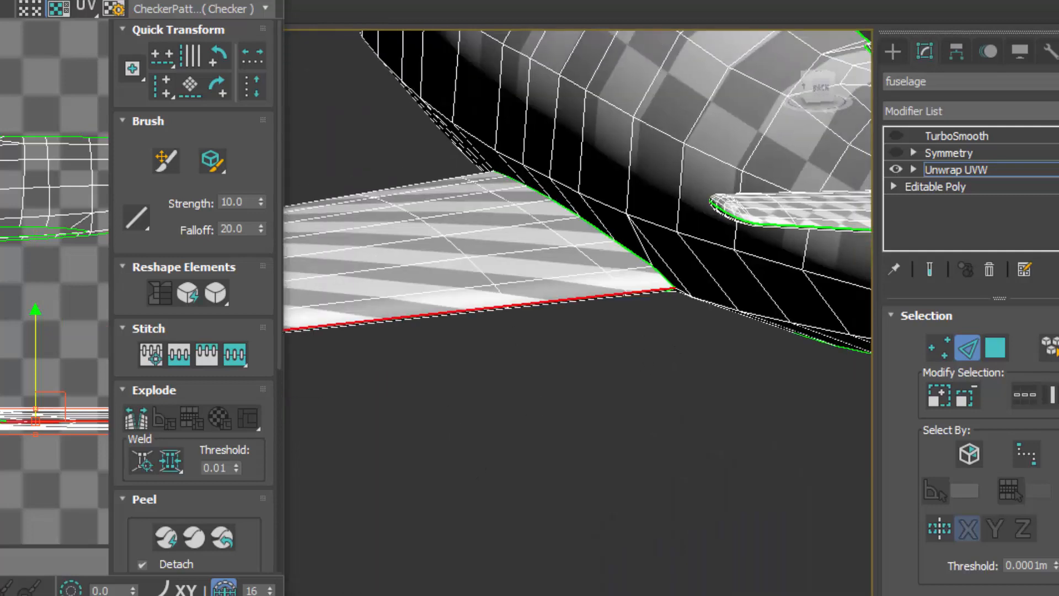
{"action": "scroll", "coordinate": [722, 257], "scroll_direction": "up", "scroll_amount": 3}
{"action": "middle_click_drag", "start_coordinate": [722, 257], "coordinate": [784, 353], "text": "alt"}
{"action": "scroll", "coordinate": [574, 316], "scroll_direction": "up", "scroll_amount": 2}
{"action": "middle_click_drag", "start_coordinate": [574, 315], "coordinate": [515, 338]}
{"action": "scroll", "coordinate": [458, 319], "scroll_direction": "down", "scroll_amount": 3}
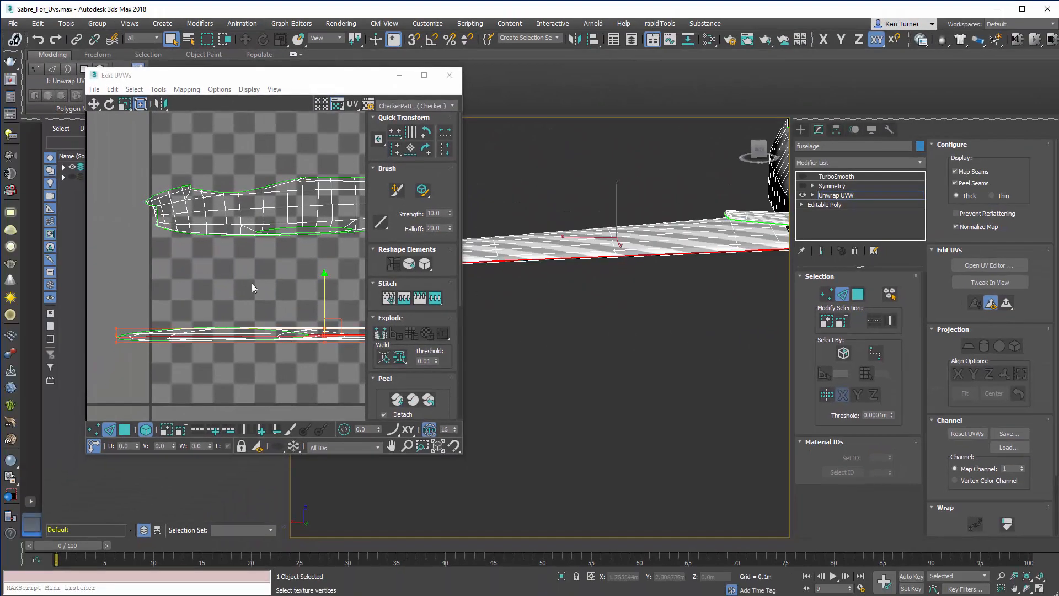
Break the wing's UVs along the selected edge loop and check the new seam up to the wing root
{"action": "scroll", "coordinate": [251, 283], "scroll_direction": "down", "scroll_amount": 3}
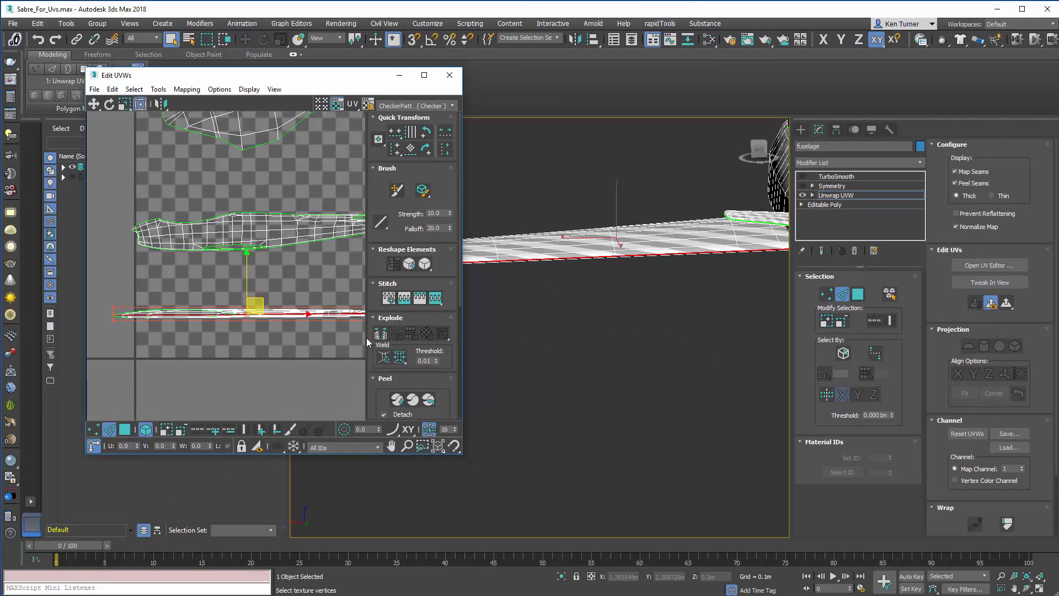
{"action": "scroll", "coordinate": [385, 331], "scroll_direction": "up", "scroll_amount": 2}
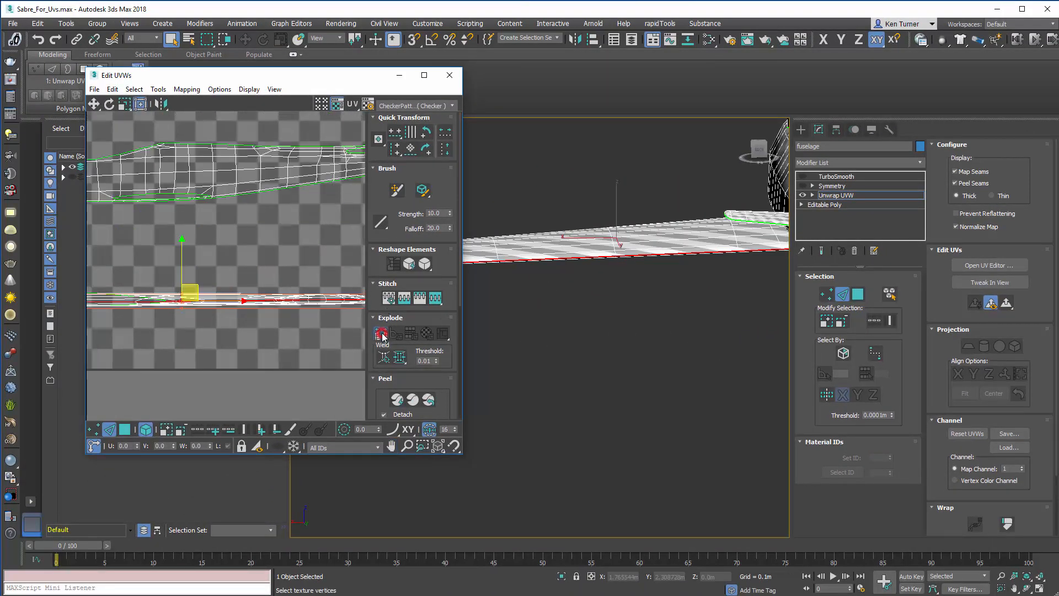
{"action": "scroll", "coordinate": [299, 314], "scroll_direction": "down", "scroll_amount": 3}
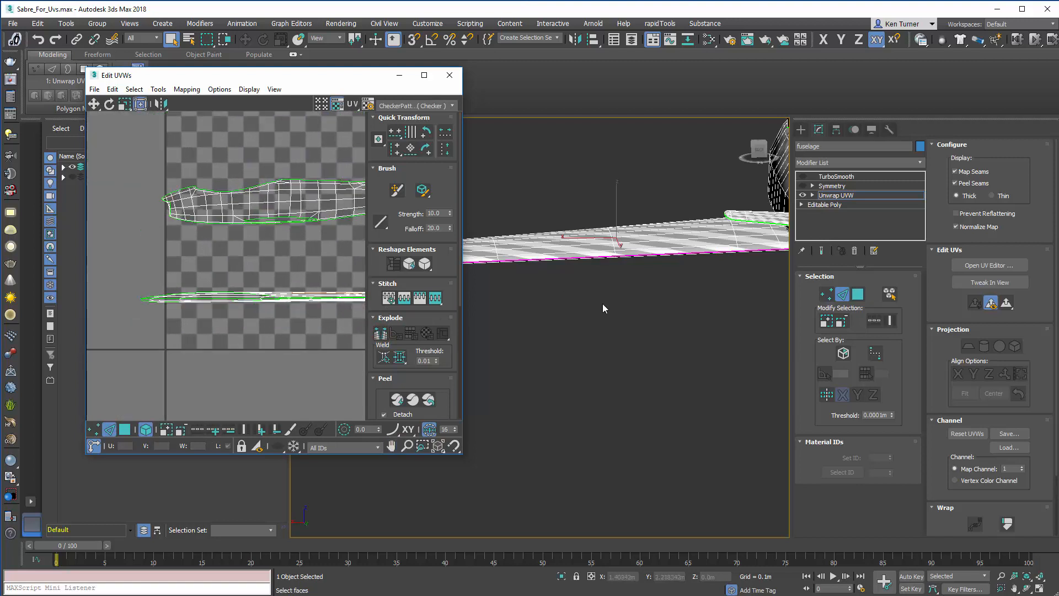
{"action": "scroll", "coordinate": [597, 307], "scroll_direction": "up", "scroll_amount": 3}
{"action": "middle_click_drag", "start_coordinate": [597, 307], "coordinate": [658, 293], "text": "alt"}
{"action": "scroll", "coordinate": [657, 293], "scroll_direction": "up", "scroll_amount": 3}
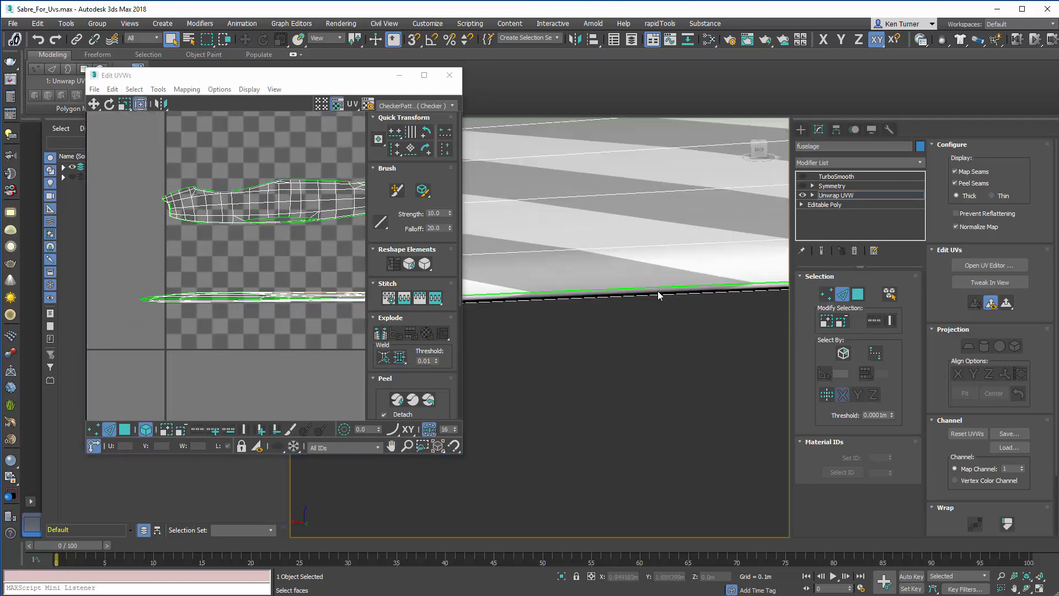
{"action": "middle_click_drag", "start_coordinate": [597, 278], "coordinate": [397, 347], "text": "alt"}
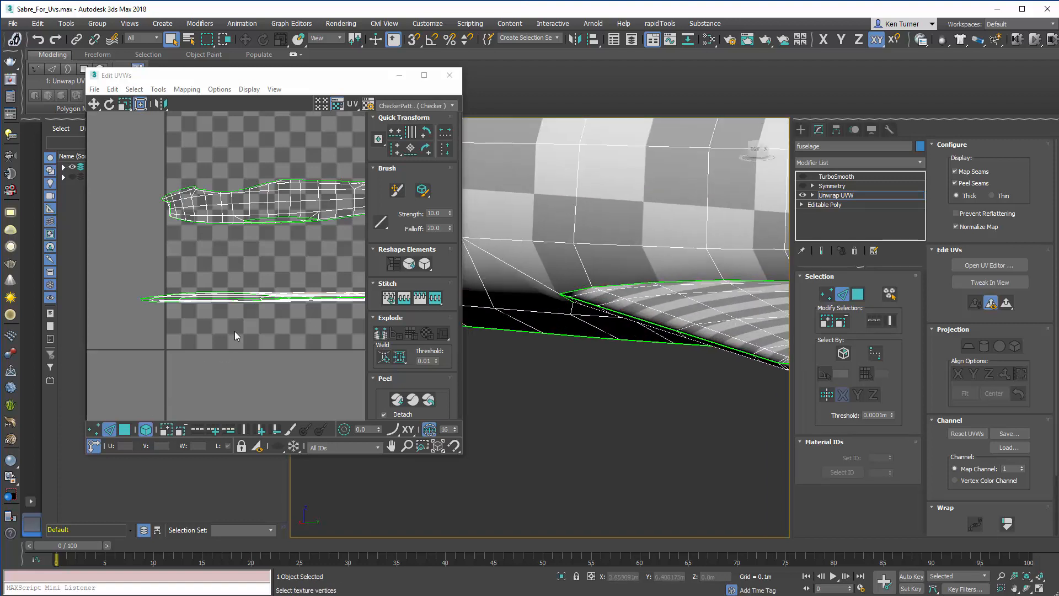
Move the wing's upper UV half clear of the lower half and apply a separate Quick Planar Map to each half
{"action": "key", "text": "3"}
{"action": "middle_click_drag", "start_coordinate": [168, 405], "coordinate": [134, 409]}
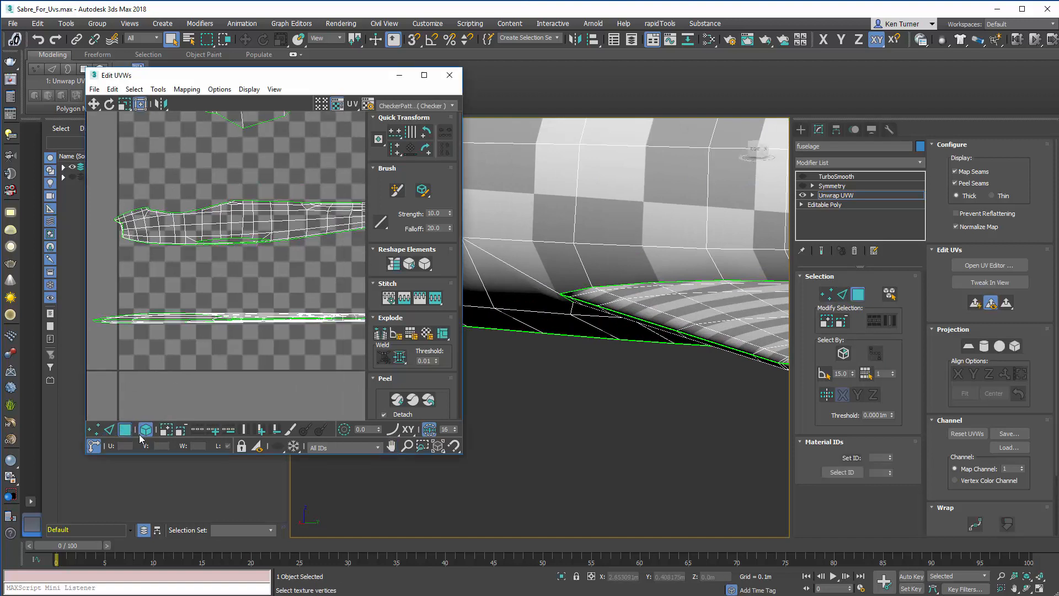
{"action": "scroll", "coordinate": [233, 353], "scroll_direction": "down", "scroll_amount": 3}
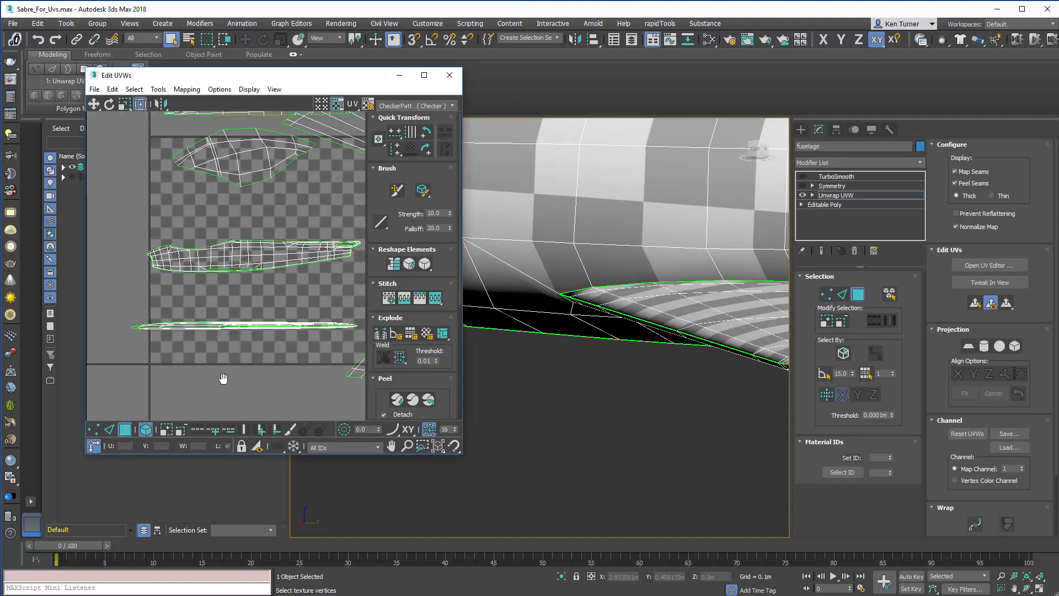
{"action": "left_click", "coordinate": [243, 342]}
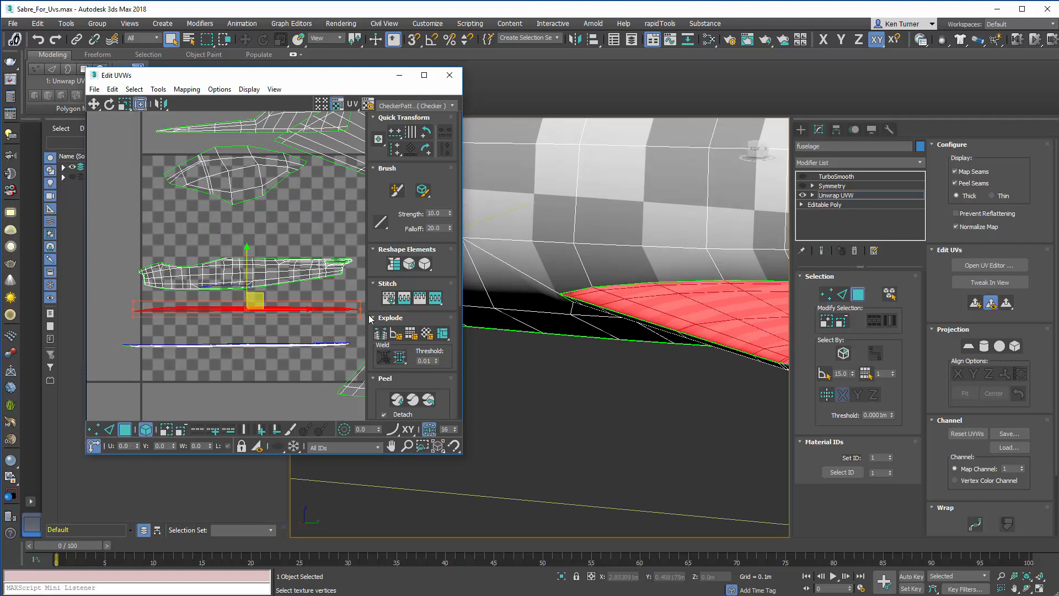
{"action": "middle_click_drag", "start_coordinate": [685, 363], "coordinate": [770, 380], "text": "alt"}
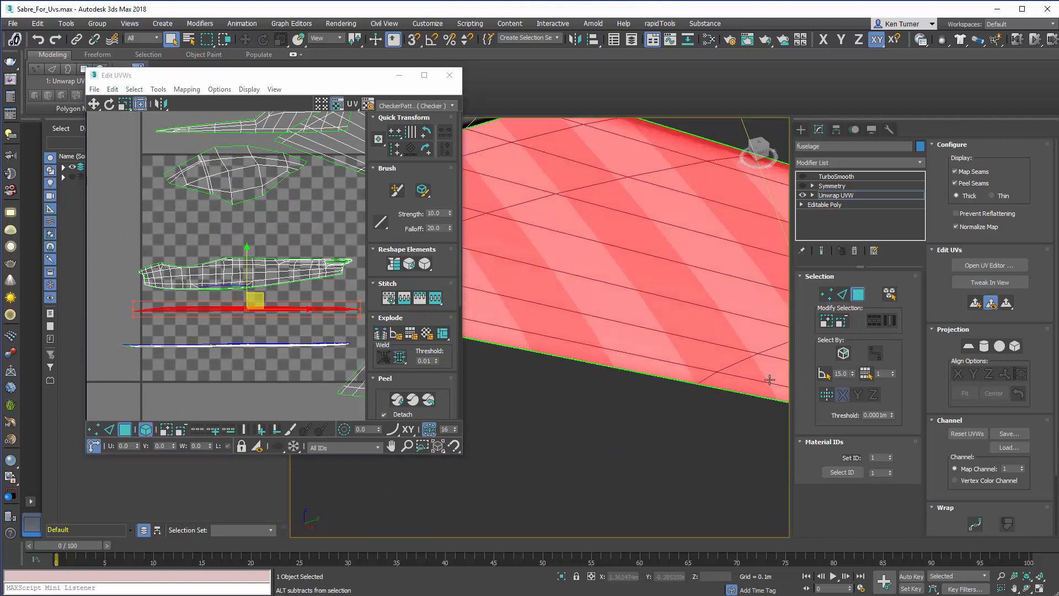
{"action": "left_click", "coordinate": [974, 303]}
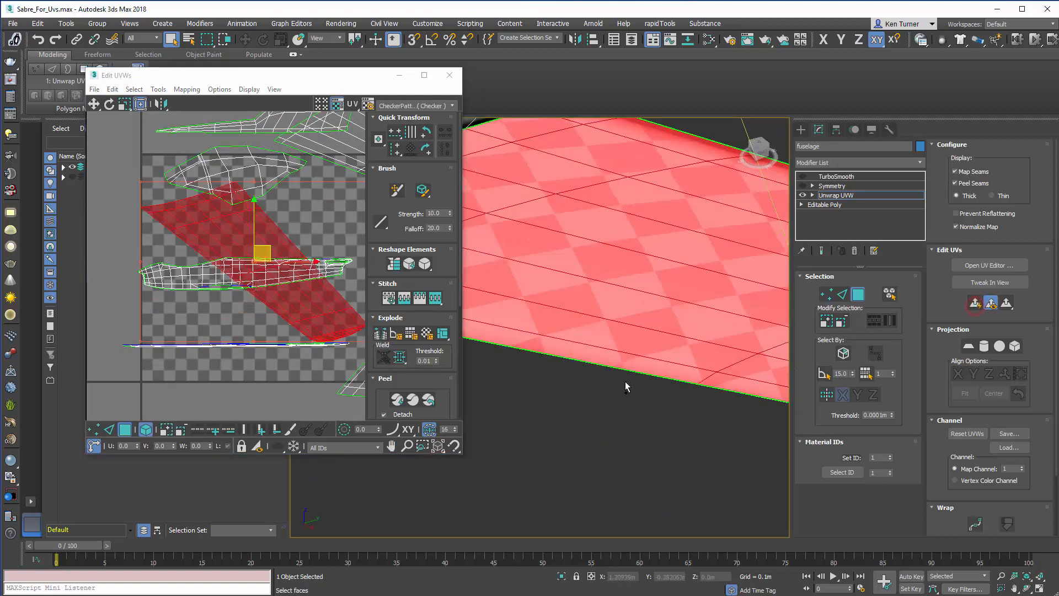
{"action": "left_click", "coordinate": [249, 346]}
{"action": "left_click", "coordinate": [975, 303]}
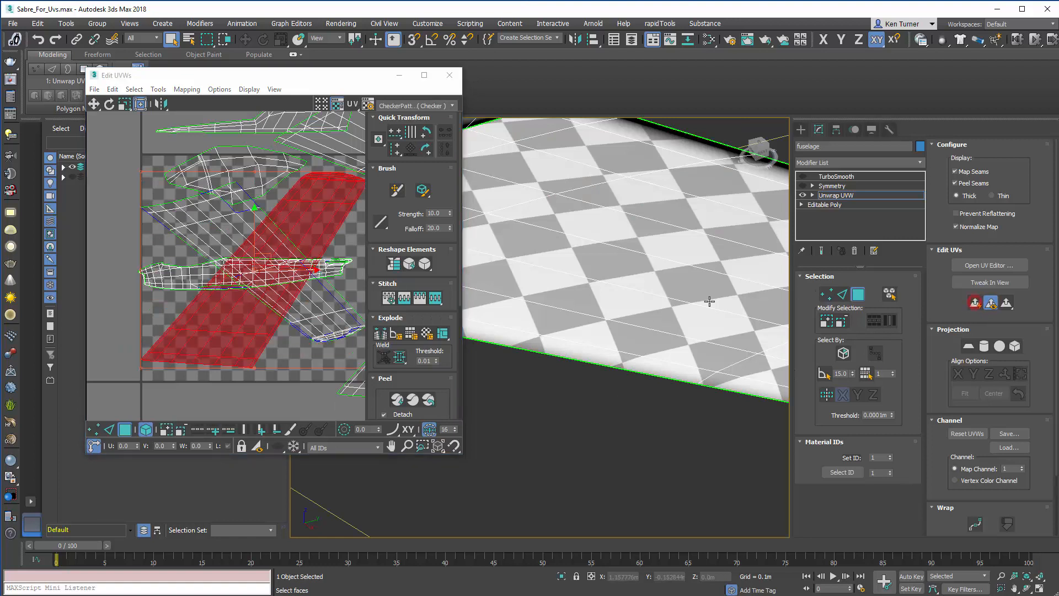
Clear the face selection and examine the checker pattern on the wing, fuselage, tail and canopy
{"action": "scroll", "coordinate": [255, 346], "scroll_direction": "down", "scroll_amount": 6}
{"action": "scroll", "coordinate": [680, 368], "scroll_direction": "down", "scroll_amount": 5}
{"action": "middle_click_drag", "start_coordinate": [680, 367], "coordinate": [591, 356], "text": "alt"}
{"action": "left_click", "coordinate": [675, 347]}
{"action": "middle_click_drag", "start_coordinate": [662, 337], "coordinate": [657, 369]}
{"action": "scroll", "coordinate": [631, 368], "scroll_direction": "up", "scroll_amount": 5}
{"action": "middle_click_drag", "start_coordinate": [634, 323], "coordinate": [541, 432], "text": "alt"}
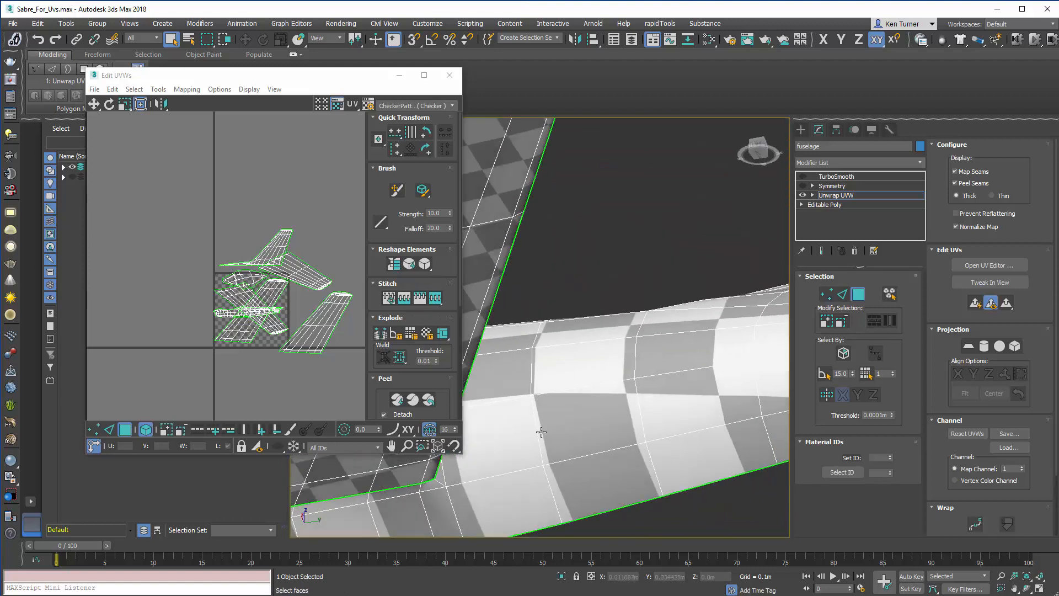
{"action": "middle_click_drag", "start_coordinate": [564, 489], "coordinate": [501, 386], "text": "alt"}
{"action": "scroll", "coordinate": [691, 337], "scroll_direction": "up", "scroll_amount": 5}
{"action": "middle_click_drag", "start_coordinate": [691, 336], "coordinate": [598, 306]}
{"action": "scroll", "coordinate": [598, 307], "scroll_direction": "down", "scroll_amount": 5}
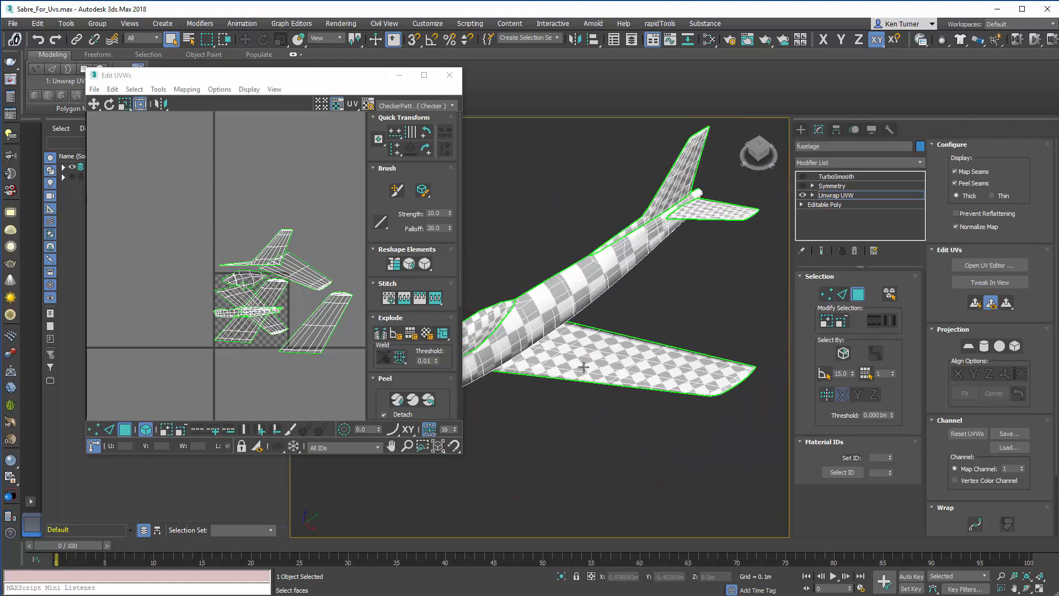
{"action": "middle_click_drag", "start_coordinate": [668, 315], "coordinate": [489, 340]}
{"action": "middle_click_drag", "start_coordinate": [309, 356], "coordinate": [281, 338]}
Pack all the UV shells together with Rescale enabled so they no longer overlap
{"action": "scroll", "coordinate": [261, 362], "scroll_direction": "up", "scroll_amount": 4}
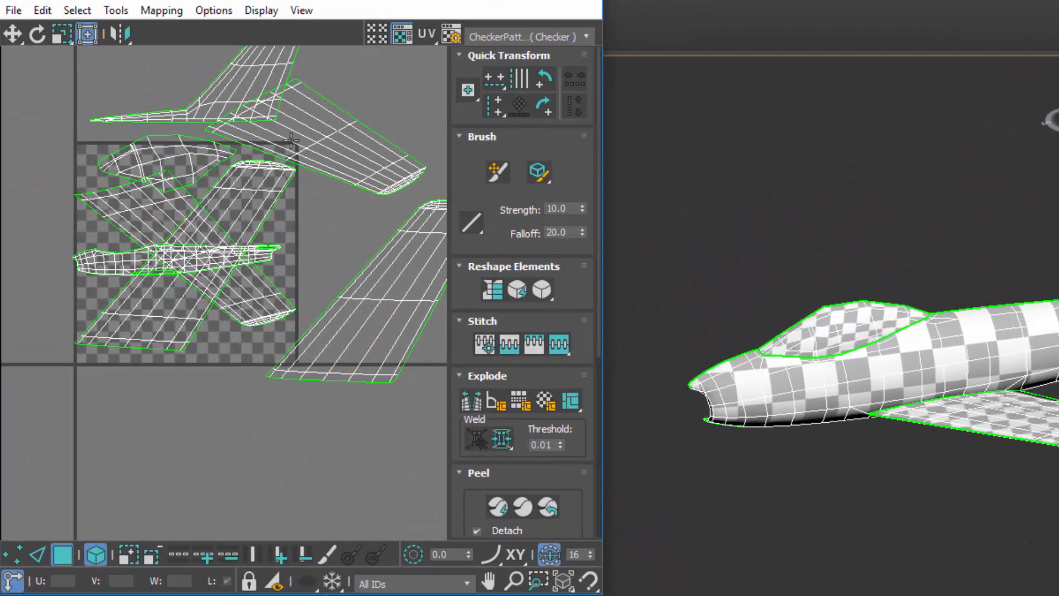
{"action": "left_click_drag", "start_coordinate": [590, 403], "coordinate": [568, 88]}
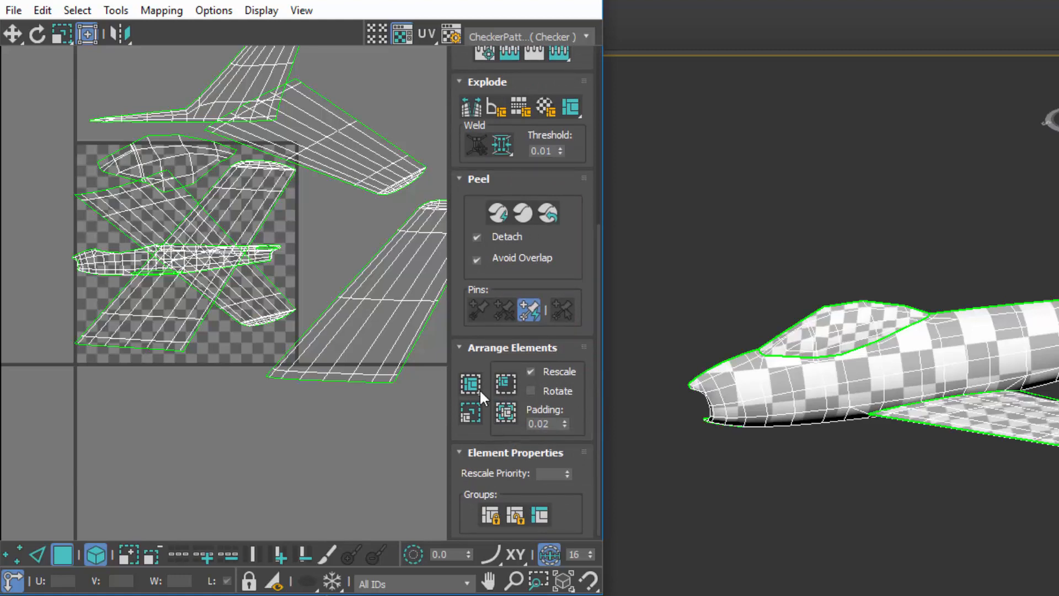
{"action": "left_click", "coordinate": [505, 386]}
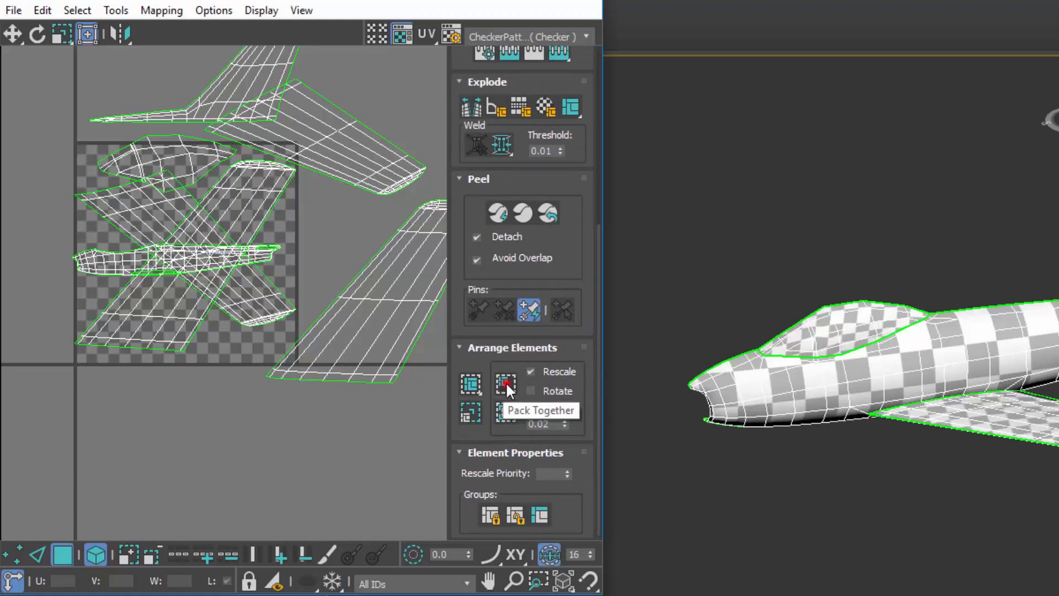
{"action": "scroll", "coordinate": [390, 389], "scroll_direction": "down", "scroll_amount": 5}
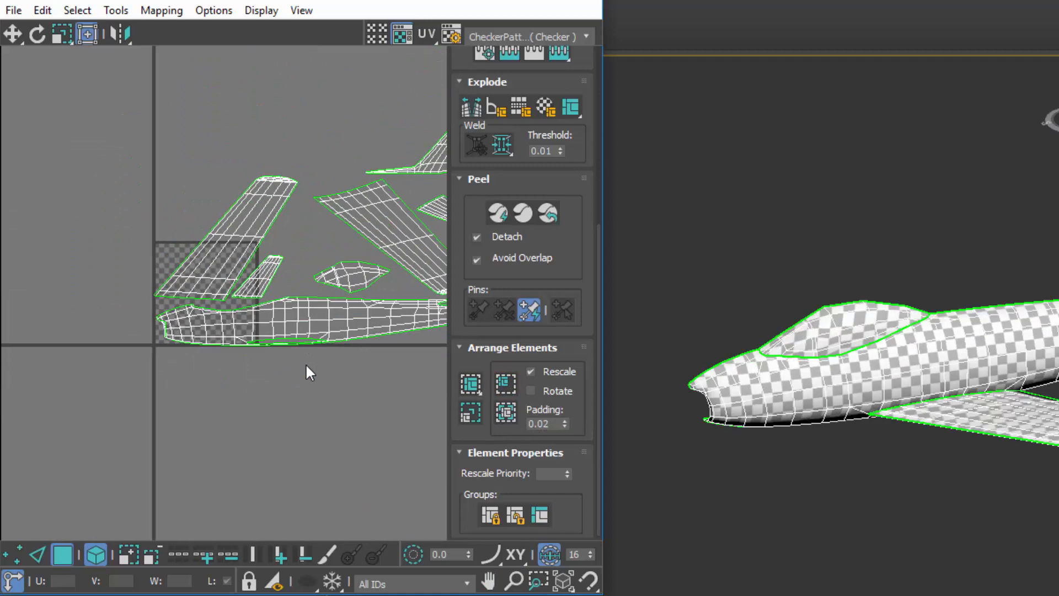
Examine how the packed shells sit relative to the checkered UV tile and to each other
{"action": "middle_click_drag", "start_coordinate": [908, 310], "coordinate": [860, 220], "text": "alt"}
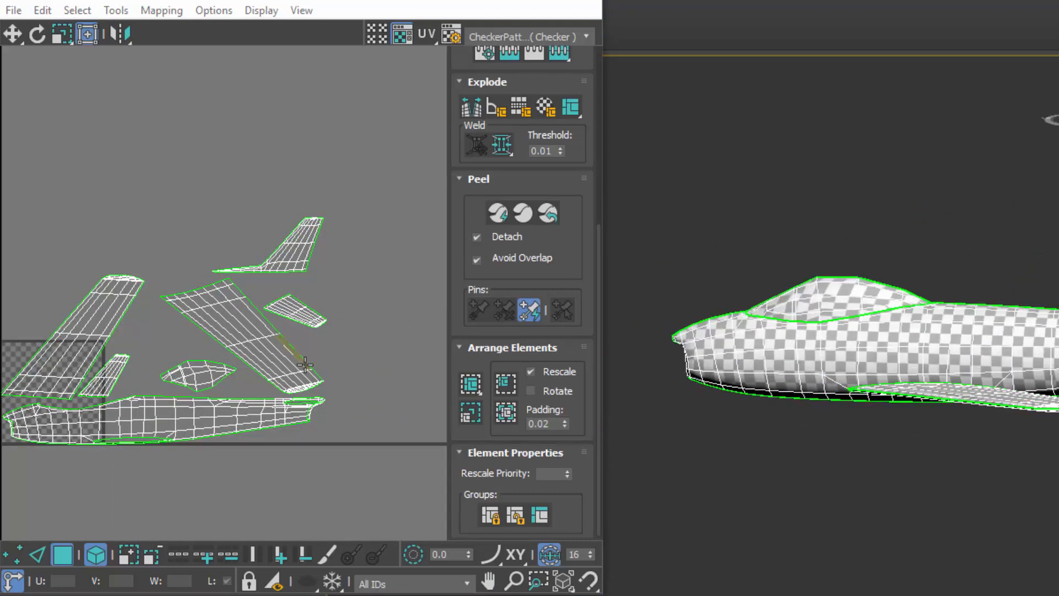
{"action": "scroll", "coordinate": [292, 353], "scroll_direction": "up", "scroll_amount": 4}
{"action": "scroll", "coordinate": [301, 218], "scroll_direction": "up", "scroll_amount": 5}
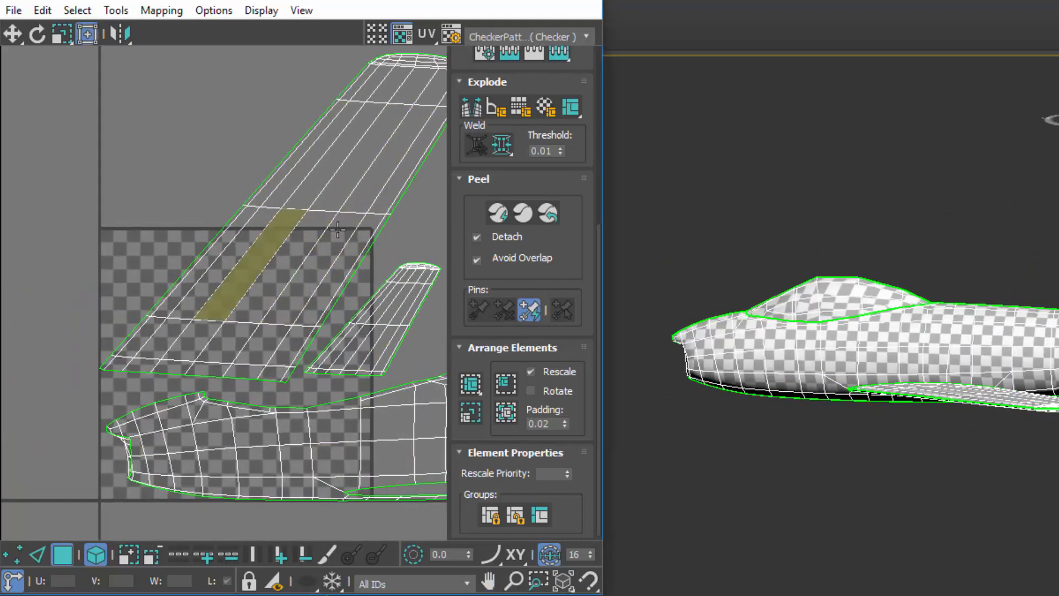
{"action": "scroll", "coordinate": [269, 254], "scroll_direction": "down", "scroll_amount": 5}
{"action": "middle_click_drag", "start_coordinate": [441, 272], "coordinate": [245, 341]}
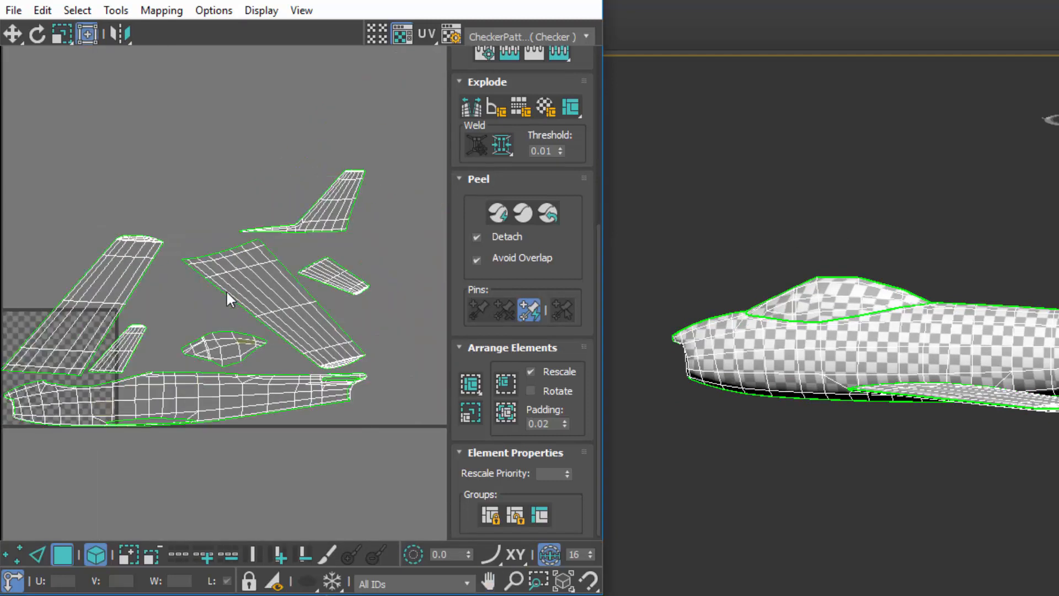
{"action": "middle_click_drag", "start_coordinate": [205, 379], "coordinate": [311, 287]}
{"action": "scroll", "coordinate": [247, 399], "scroll_direction": "up", "scroll_amount": 4}
{"action": "middle_click_drag", "start_coordinate": [277, 428], "coordinate": [372, 409]}
{"action": "middle_click_drag", "start_coordinate": [200, 309], "coordinate": [249, 465]}
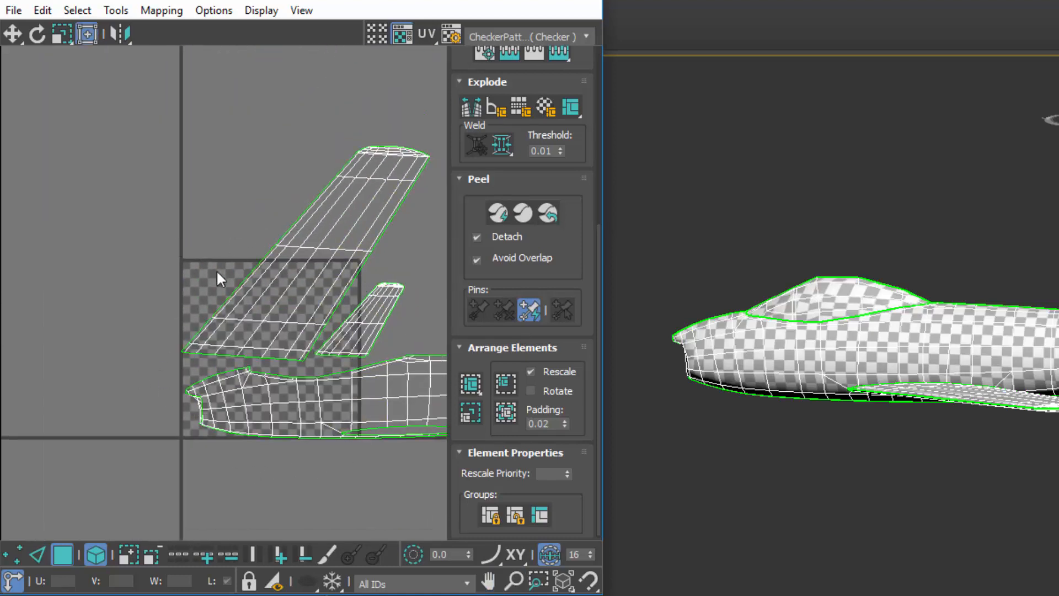
{"action": "middle_click_drag", "start_coordinate": [362, 393], "coordinate": [310, 304]}
{"action": "scroll", "coordinate": [322, 417], "scroll_direction": "down", "scroll_amount": 4}
Pack and normalize all the shells so that they fit inside the UV tile
{"action": "left_click_drag", "start_coordinate": [517, 389], "coordinate": [539, 319]}
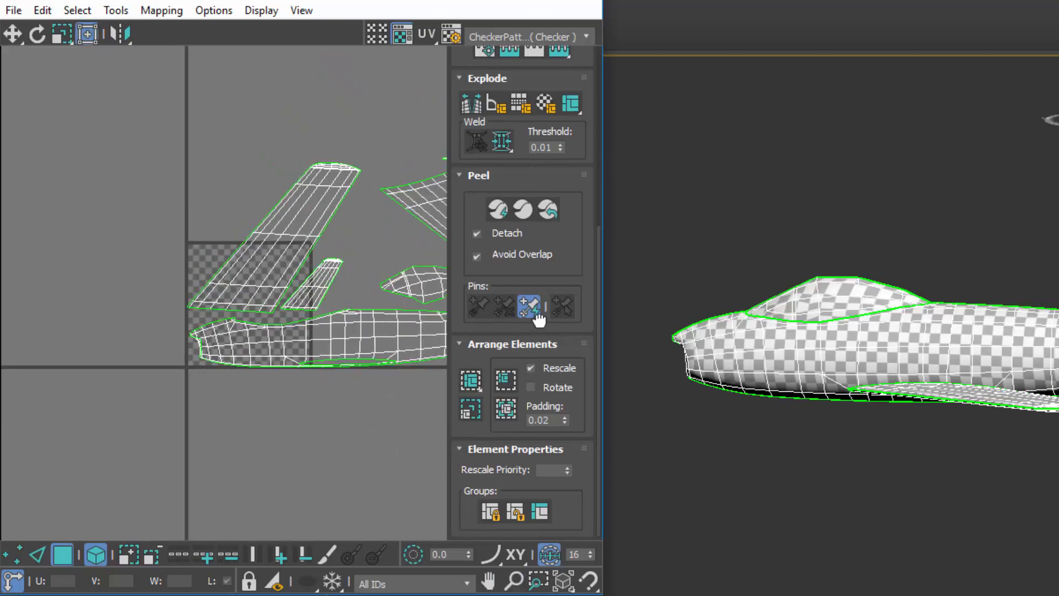
{"action": "left_click", "coordinate": [508, 408]}
{"action": "scroll", "coordinate": [339, 223], "scroll_direction": "up", "scroll_amount": 5}
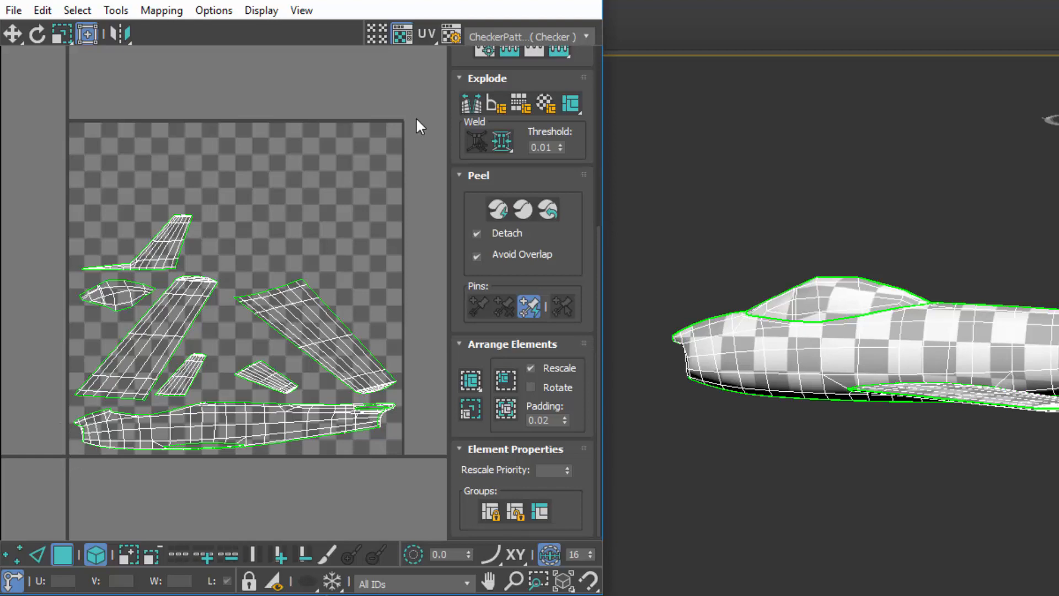
Select the large wing shell's vertices, switch the coordinate readout to absolute values, then deselect them and return to polygon selection
{"action": "left_click", "coordinate": [12, 553]}
{"action": "scroll", "coordinate": [94, 364], "scroll_direction": "up", "scroll_amount": 4}
{"action": "left_click", "coordinate": [125, 373]}
{"action": "scroll", "coordinate": [99, 408], "scroll_direction": "up", "scroll_amount": 3}
{"action": "left_click", "coordinate": [13, 581]}
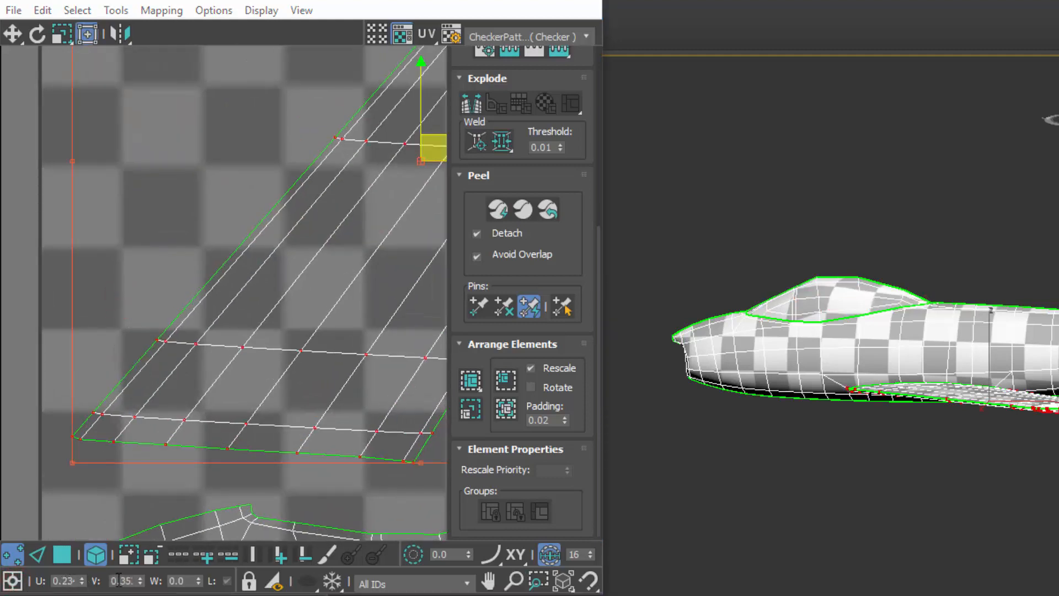
{"action": "left_click", "coordinate": [81, 379]}
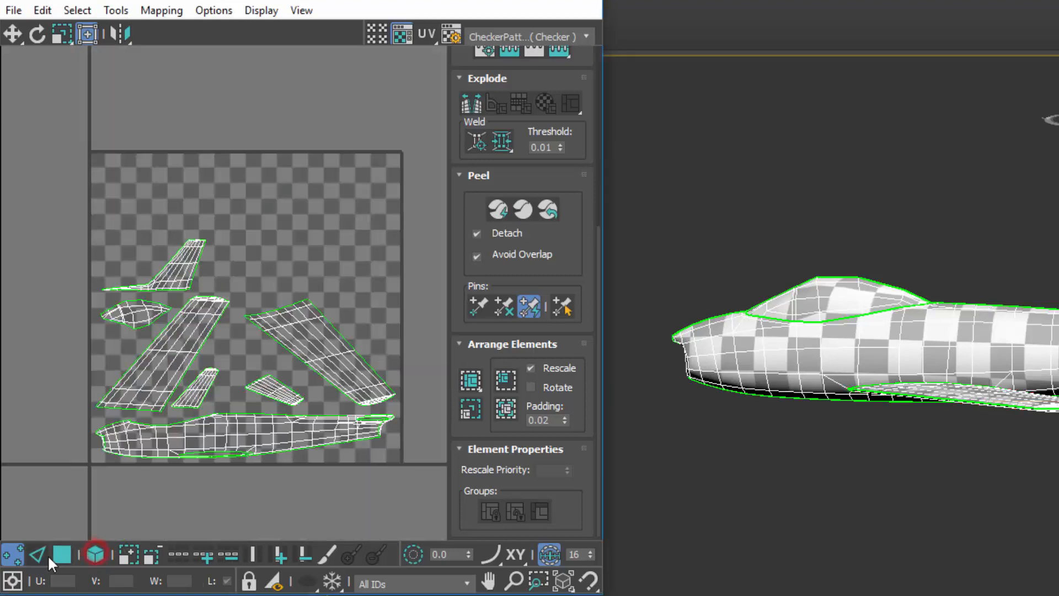
{"action": "left_click", "coordinate": [61, 555]}
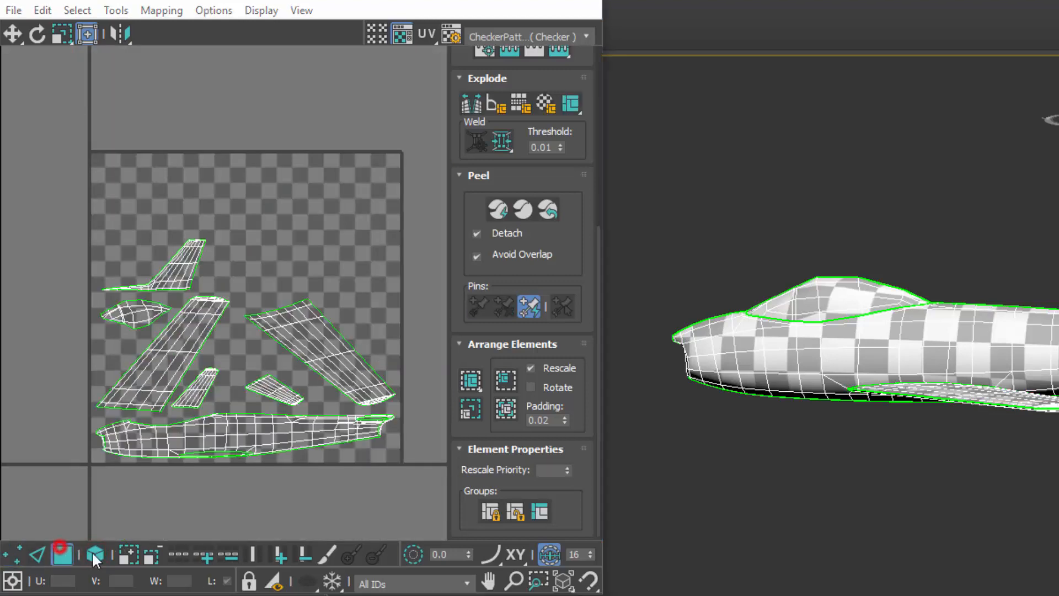
Examine the packed layout and compare the checker pattern on the wing with the adjoining fuselage
{"action": "scroll", "coordinate": [347, 244], "scroll_direction": "up", "scroll_amount": 2}
{"action": "middle_click_drag", "start_coordinate": [347, 244], "coordinate": [381, 219]}
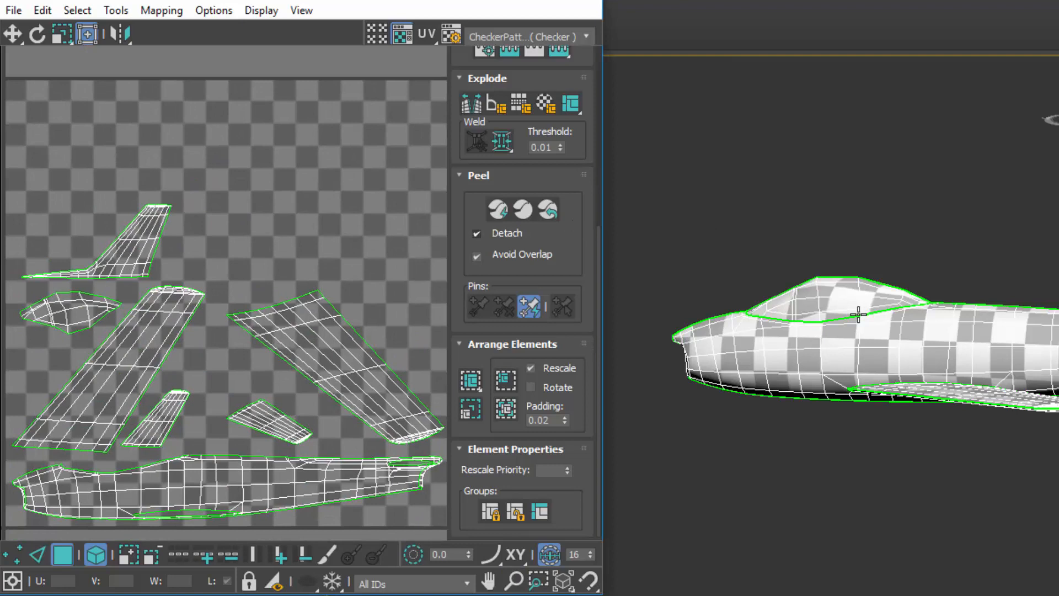
{"action": "middle_click_drag", "start_coordinate": [863, 315], "coordinate": [948, 277], "text": "alt"}
{"action": "middle_click_drag", "start_coordinate": [1037, 446], "coordinate": [888, 409]}
{"action": "scroll", "coordinate": [937, 293], "scroll_direction": "up", "scroll_amount": 3}
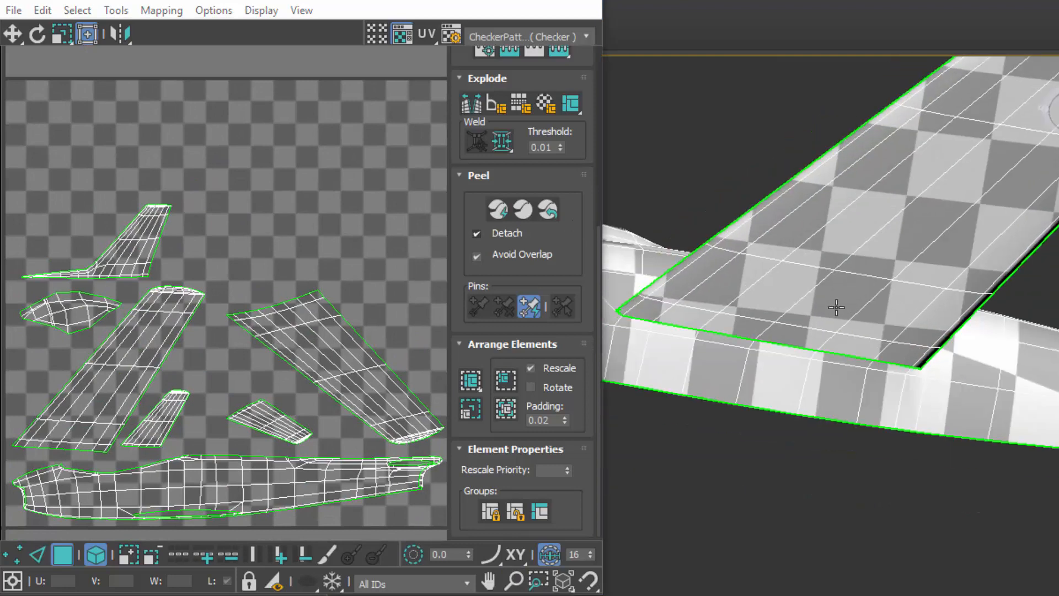
{"action": "middle_click_drag", "start_coordinate": [836, 307], "coordinate": [676, 365], "text": "alt"}
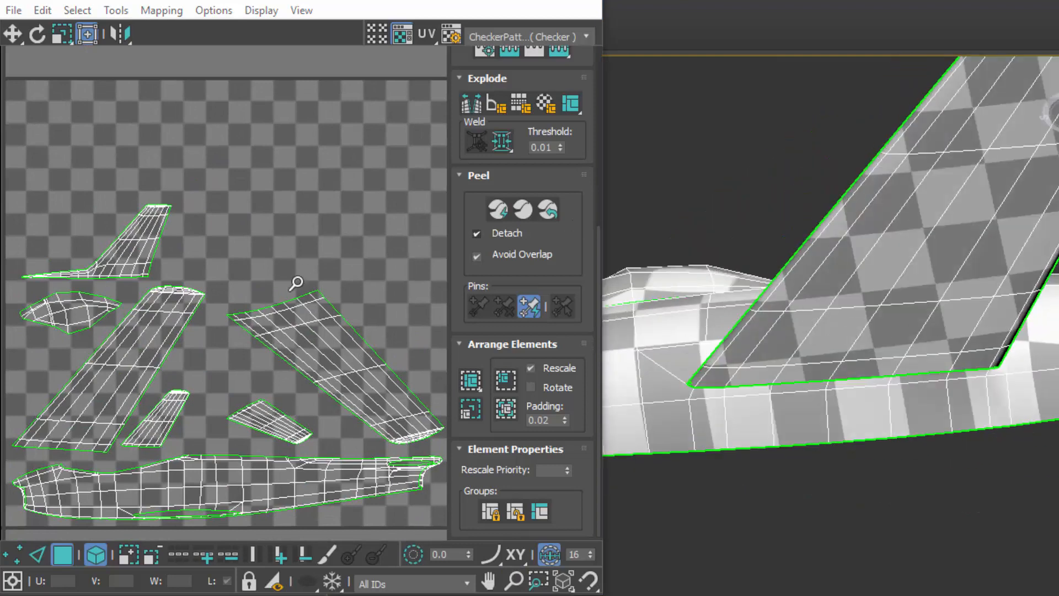
{"action": "scroll", "coordinate": [296, 284], "scroll_direction": "down", "scroll_amount": 6}
{"action": "scroll", "coordinate": [254, 359], "scroll_direction": "up", "scroll_amount": 5}
{"action": "middle_click_drag", "start_coordinate": [254, 364], "coordinate": [317, 325]}
Select the fuselage shell and inspect its UVs and checker pattern for distortion along the body
{"action": "left_click", "coordinate": [279, 414]}
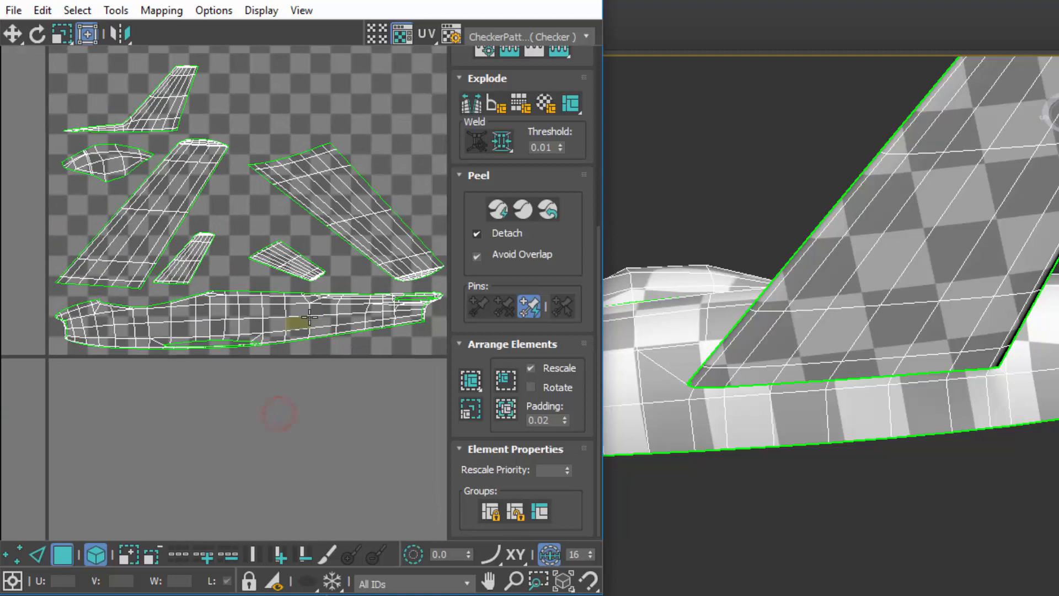
{"action": "left_click", "coordinate": [309, 317]}
{"action": "scroll", "coordinate": [309, 397], "scroll_direction": "up", "scroll_amount": 4}
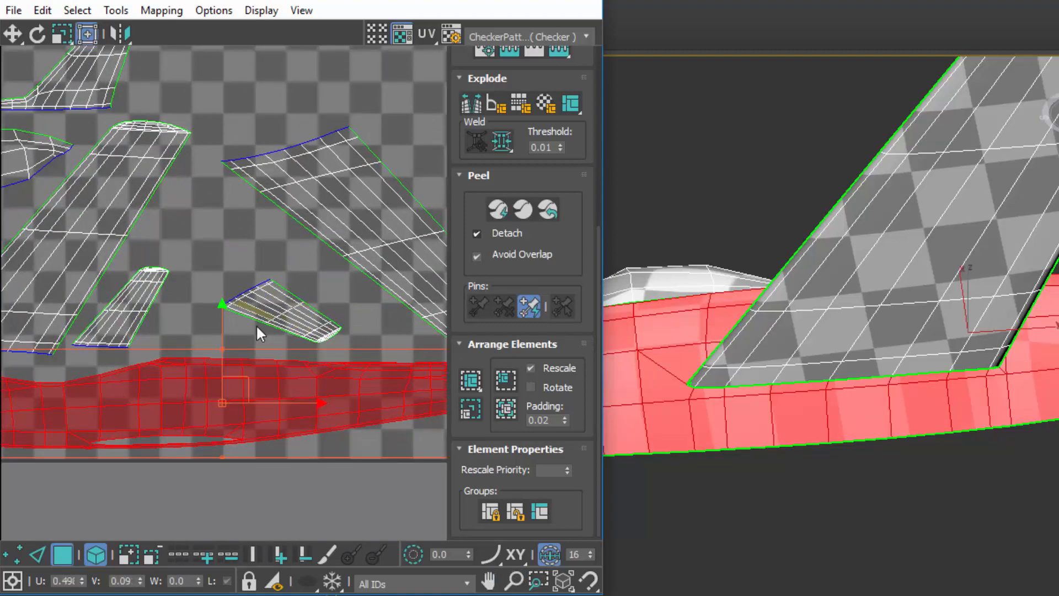
{"action": "scroll", "coordinate": [266, 461], "scroll_direction": "down", "scroll_amount": 5}
{"action": "middle_click_drag", "start_coordinate": [267, 461], "coordinate": [205, 424]}
{"action": "scroll", "coordinate": [248, 308], "scroll_direction": "up", "scroll_amount": 1}
{"action": "scroll", "coordinate": [249, 307], "scroll_direction": "up", "scroll_amount": 3}
{"action": "middle_click_drag", "start_coordinate": [893, 398], "coordinate": [905, 345], "text": "alt"}
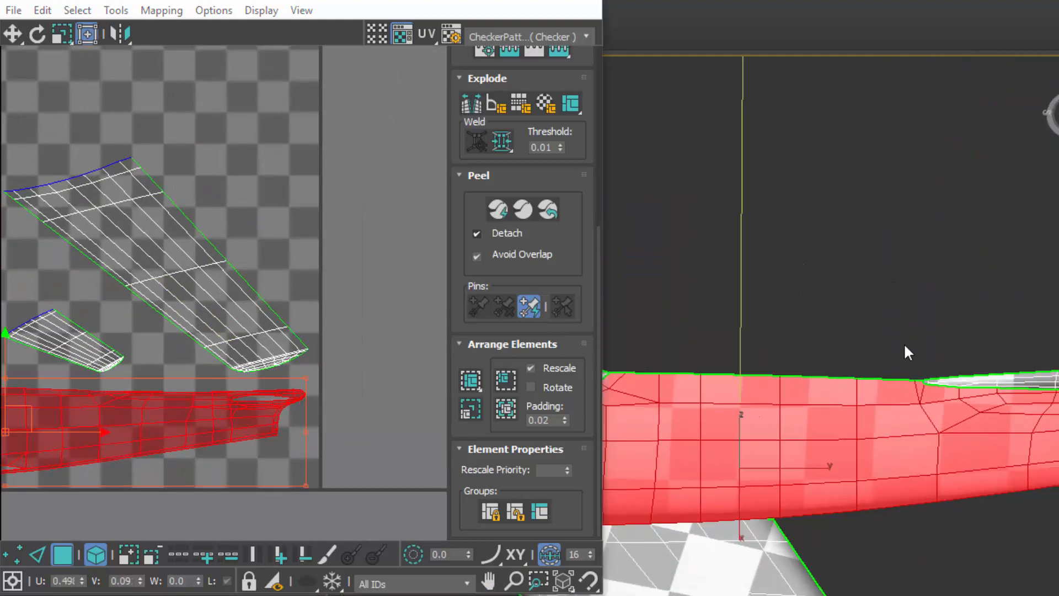
{"action": "middle_click_drag", "start_coordinate": [798, 423], "coordinate": [839, 333], "text": "alt"}
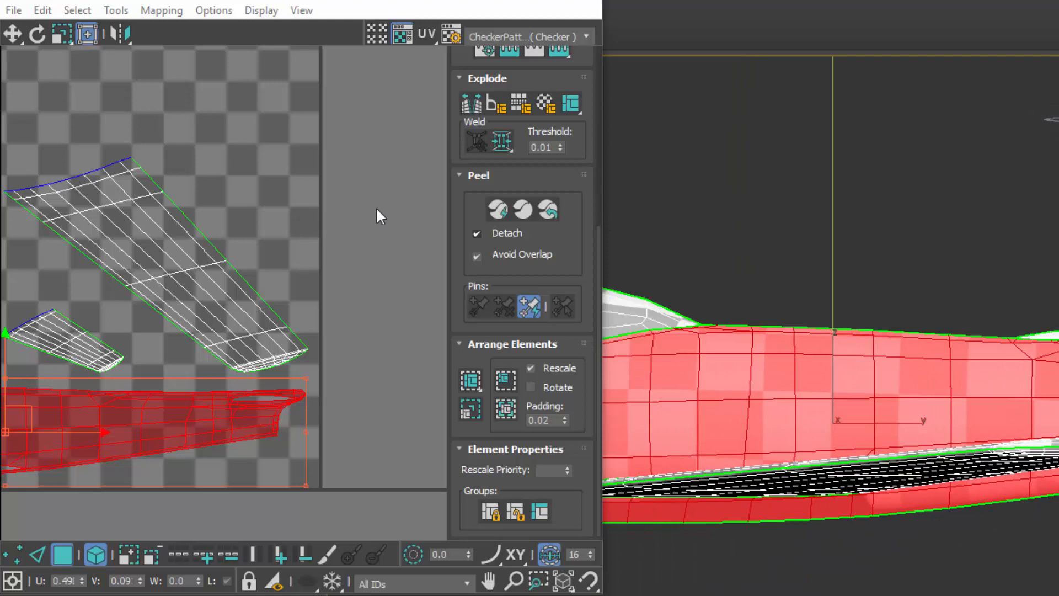
Open the Relax Tool settings for the fuselage shell and set the method to Relax By Polygon Angles
{"action": "mouse_move", "coordinate": [590, 132]}
{"action": "left_mouse_down"}
{"action": "mouse_move", "coordinate": [586, 308]}
{"action": "mouse_move", "coordinate": [599, 433]}
{"action": "left_mouse_up"}
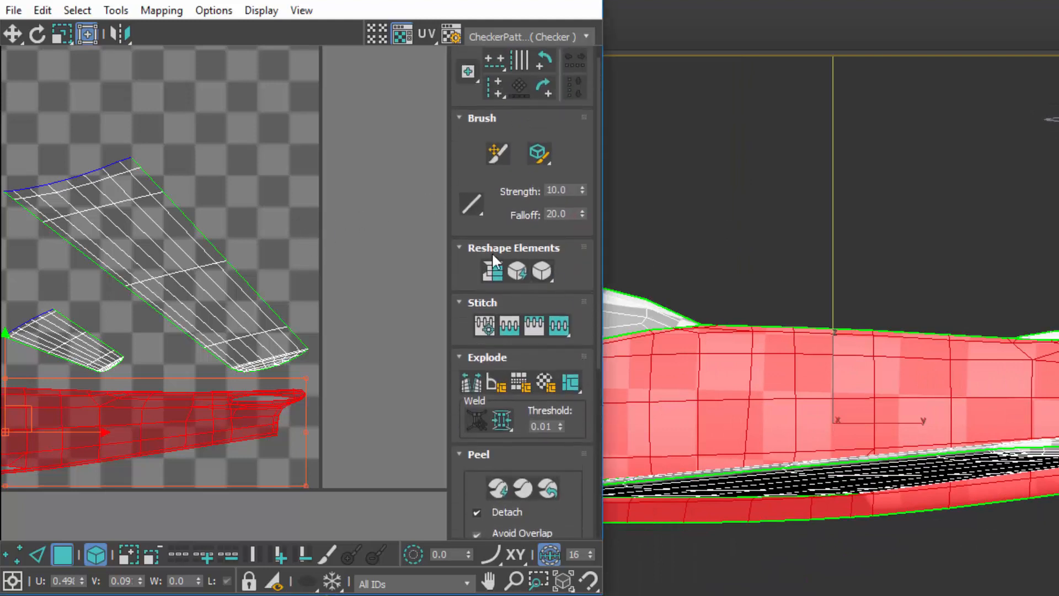
{"action": "left_click", "coordinate": [545, 273]}
{"action": "left_click_drag", "start_coordinate": [546, 274], "coordinate": [548, 297]}
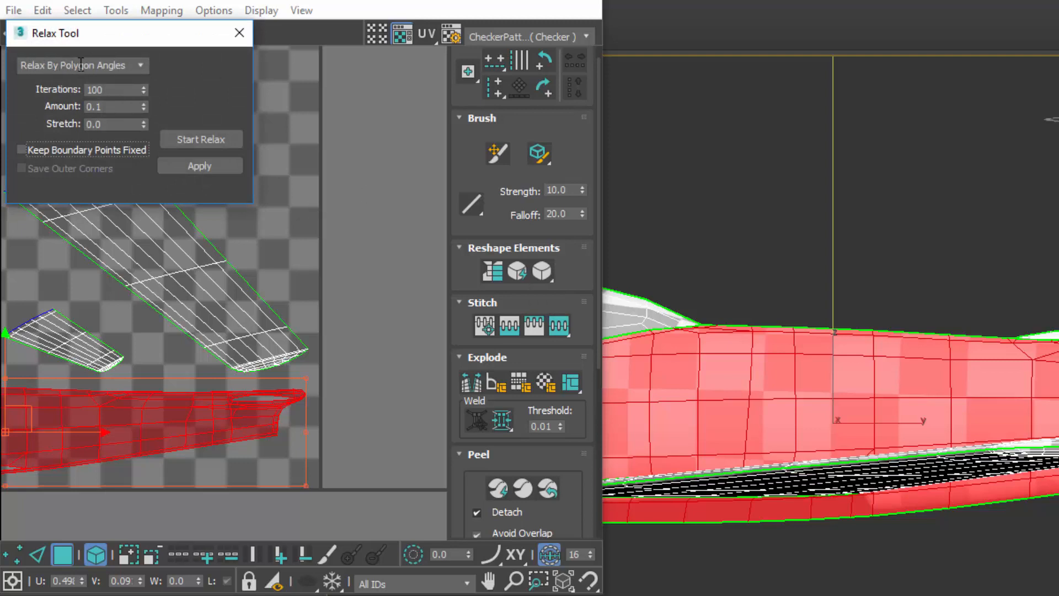
{"action": "left_click_drag", "start_coordinate": [130, 42], "coordinate": [253, 55]}
{"action": "left_click", "coordinate": [264, 78]}
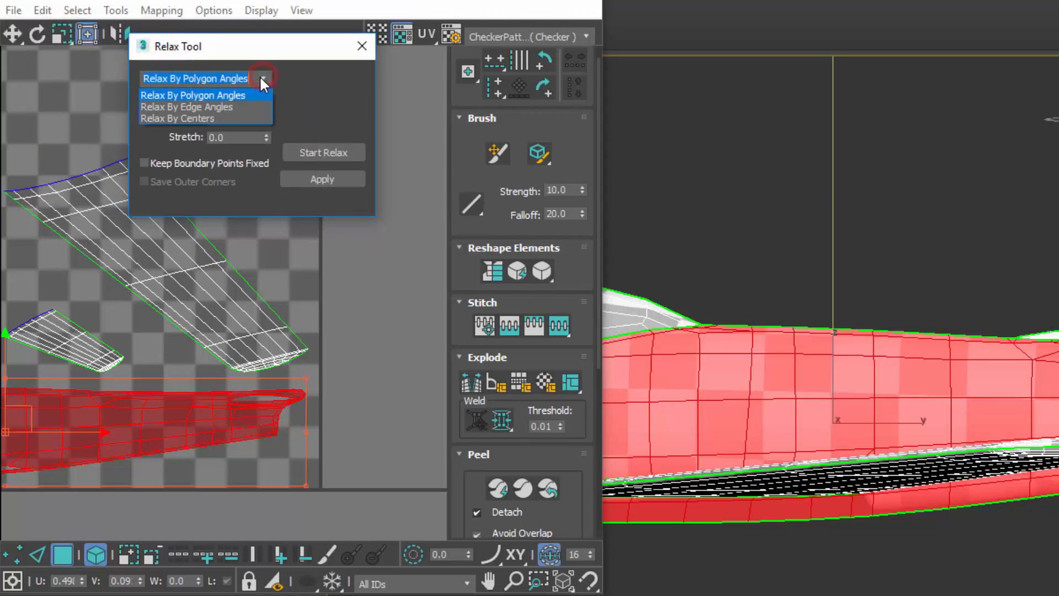
{"action": "left_click", "coordinate": [211, 107]}
{"action": "left_click", "coordinate": [262, 79]}
{"action": "left_click", "coordinate": [223, 95]}
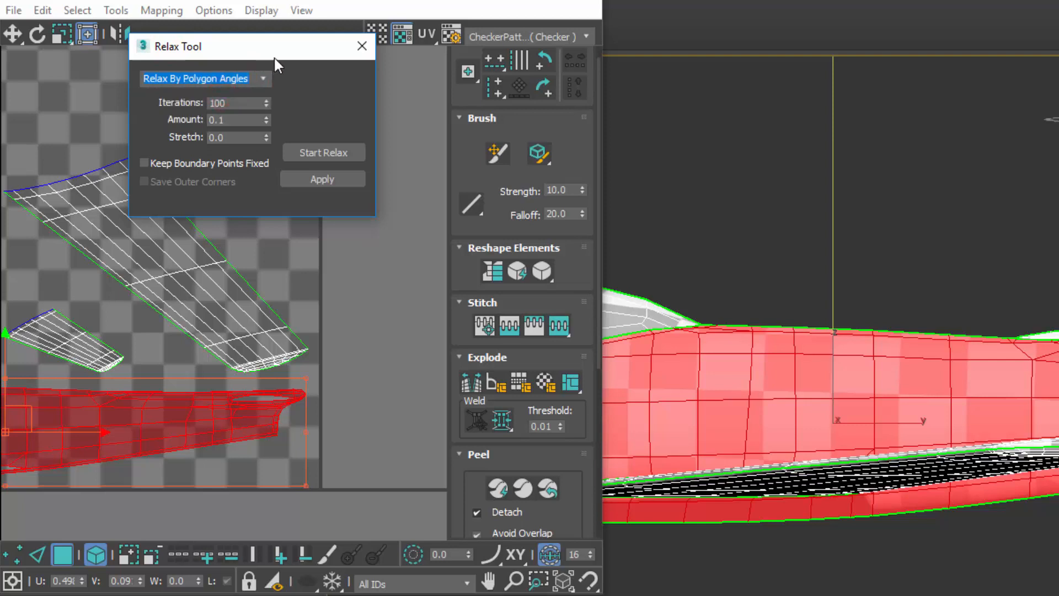
{"action": "left_click_drag", "start_coordinate": [275, 58], "coordinate": [298, 50]}
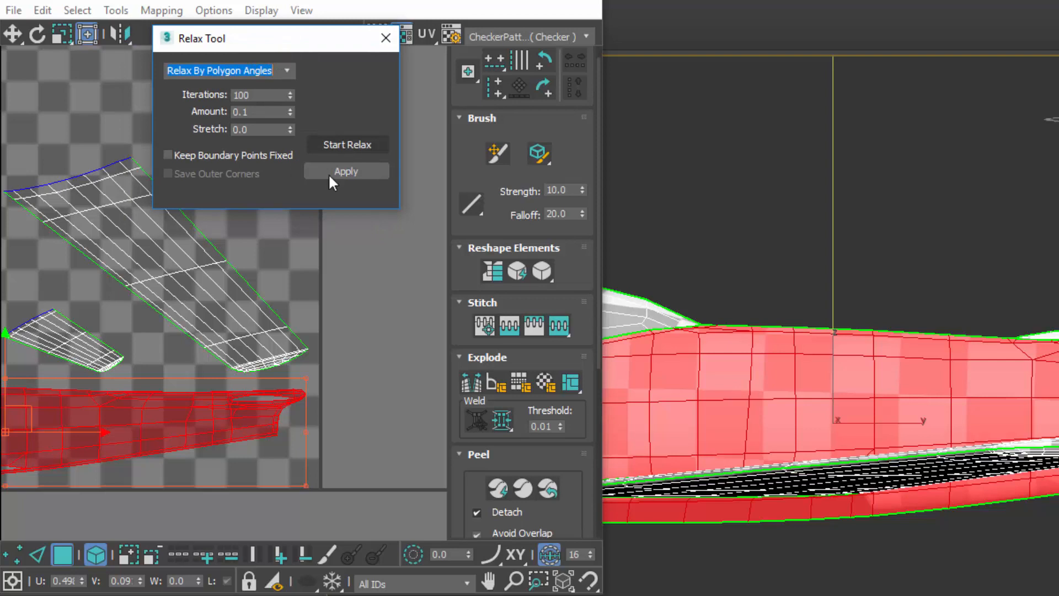
Relax the selected fuselage shell by polygon angles with 100 iterations and amount 0.1, then clear the selection
{"action": "left_click", "coordinate": [336, 145]}
{"action": "left_click", "coordinate": [364, 146]}
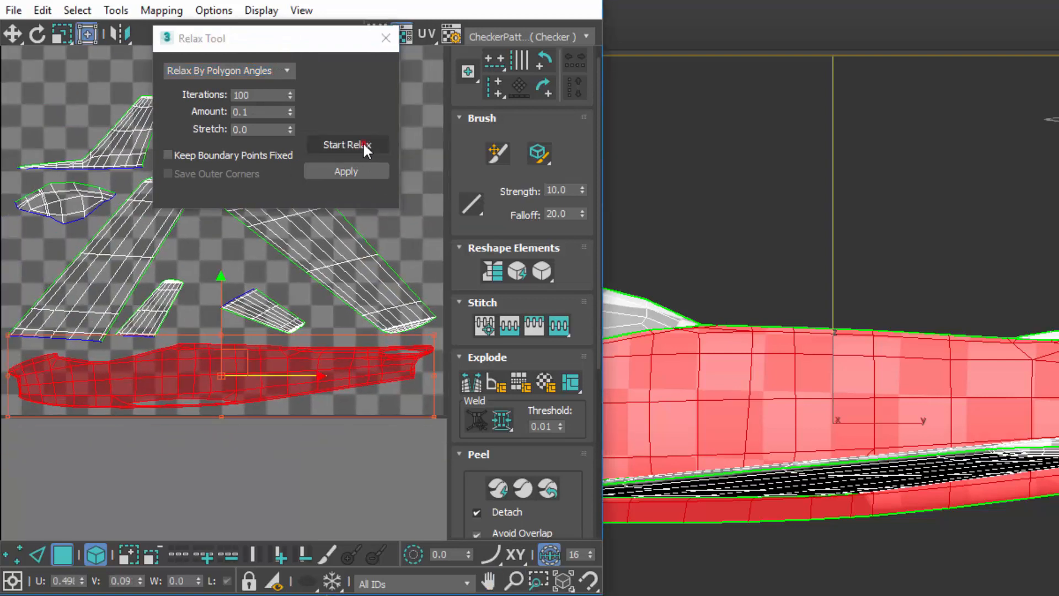
{"action": "left_click", "coordinate": [364, 145]}
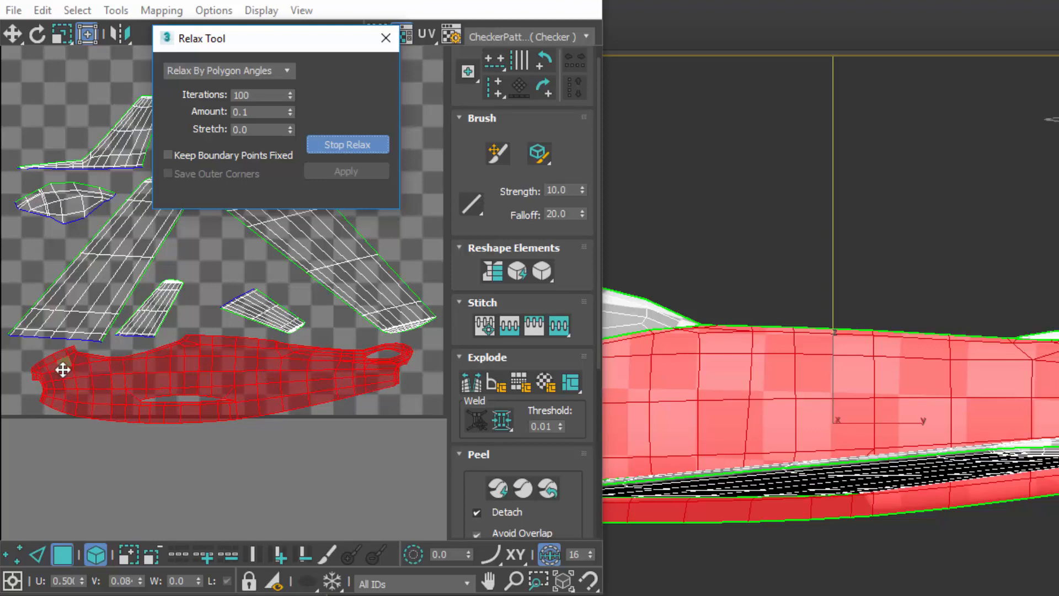
{"action": "middle_click_drag", "start_coordinate": [995, 401], "coordinate": [942, 338], "text": "alt"}
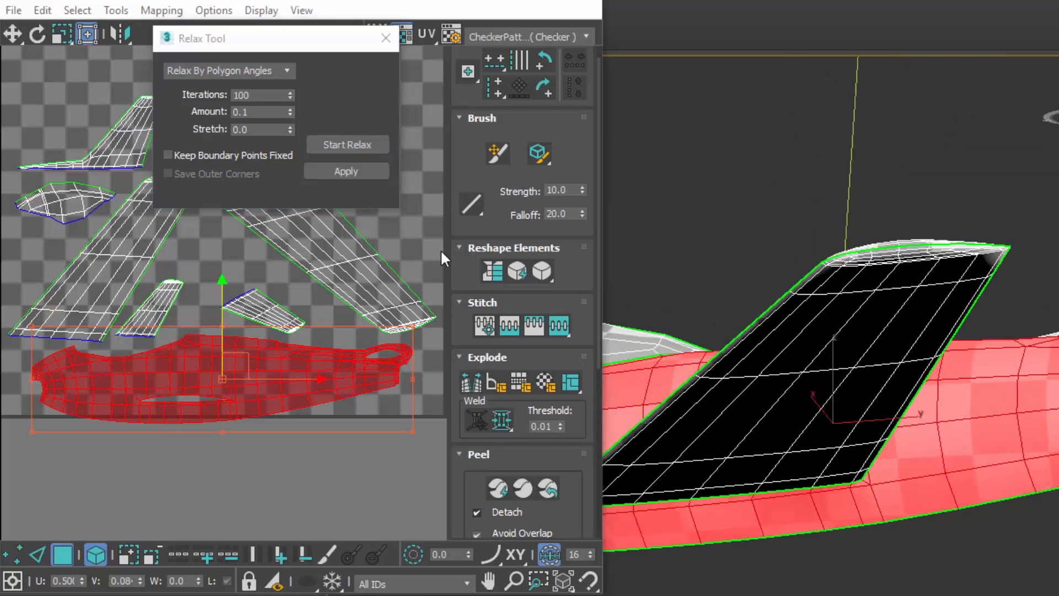
{"action": "left_click", "coordinate": [426, 227]}
Examine the checker pattern along the fuselage, tail fin and wing and compare it with the full UV layout
{"action": "middle_click_drag", "start_coordinate": [778, 316], "coordinate": [875, 563], "text": "alt"}
{"action": "middle_click_drag", "start_coordinate": [875, 563], "coordinate": [864, 474]}
{"action": "middle_click_drag", "start_coordinate": [949, 376], "coordinate": [805, 583], "text": "alt"}
{"action": "middle_click_drag", "start_coordinate": [968, 501], "coordinate": [865, 499]}
{"action": "middle_click_drag", "start_coordinate": [970, 451], "coordinate": [917, 404]}
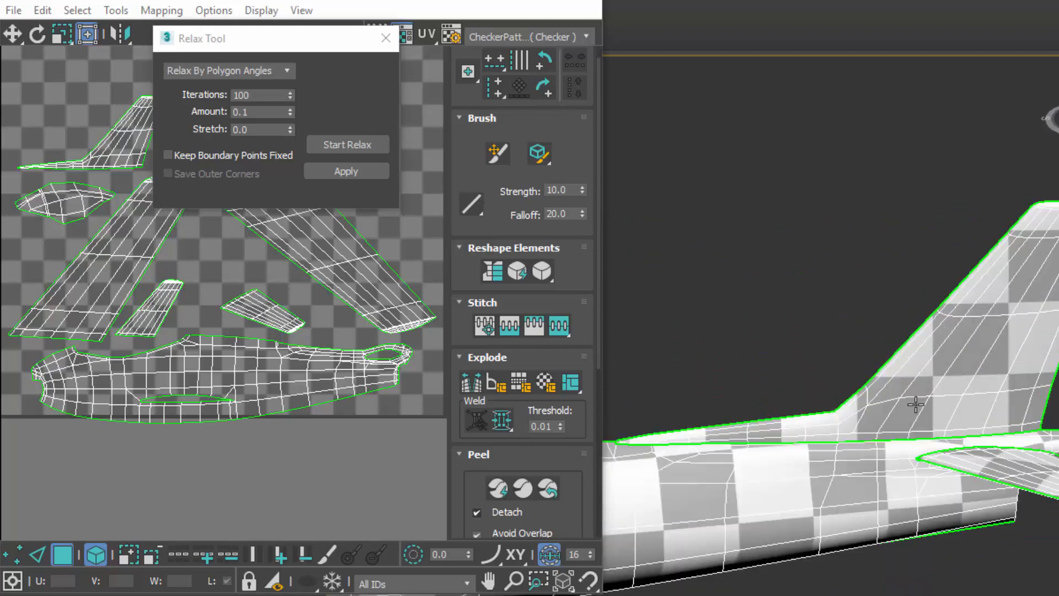
{"action": "scroll", "coordinate": [917, 406], "scroll_direction": "down", "scroll_amount": 2}
{"action": "middle_click_drag", "start_coordinate": [833, 430], "coordinate": [944, 443]}
{"action": "scroll", "coordinate": [226, 439], "scroll_direction": "down", "scroll_amount": 5}
{"action": "scroll", "coordinate": [308, 293], "scroll_direction": "up", "scroll_amount": 4}
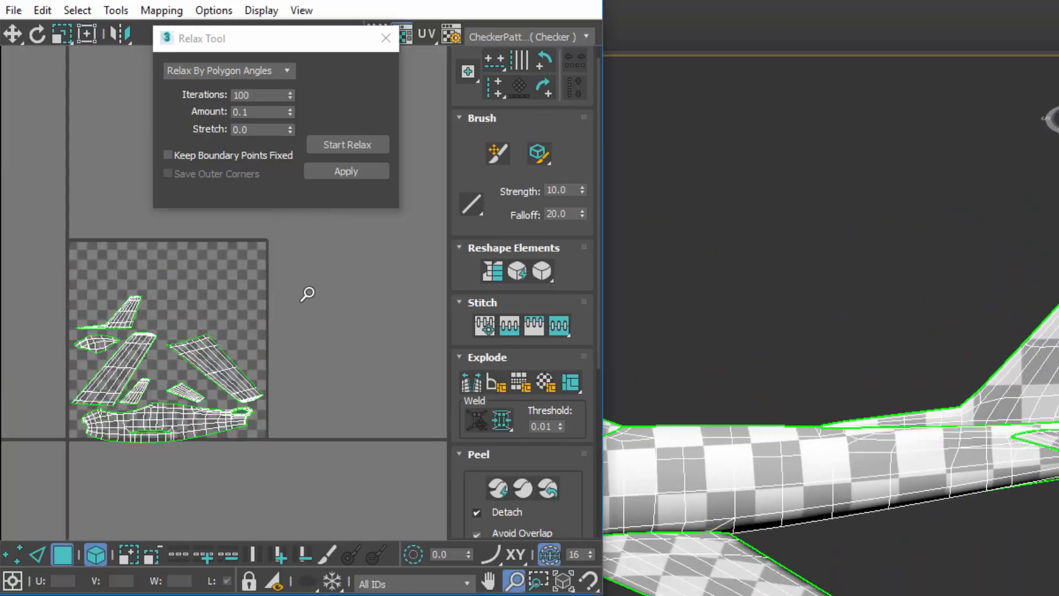
{"action": "middle_click_drag", "start_coordinate": [379, 356], "coordinate": [365, 292]}
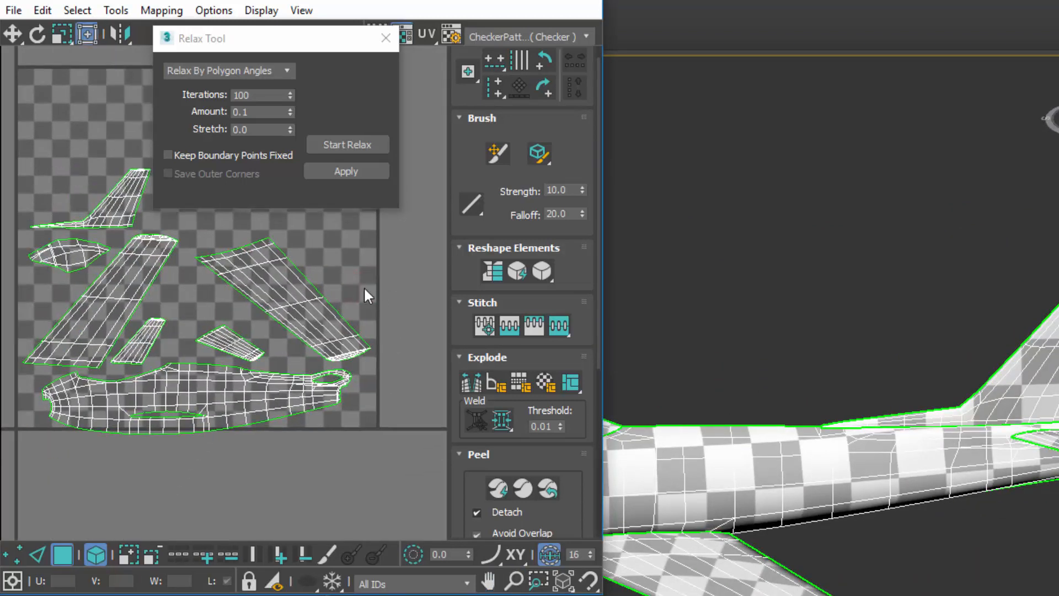
Relax all the shells together by polygon angles with nothing selected, and inspect the tail fin shell up close
{"action": "left_click", "coordinate": [353, 145]}
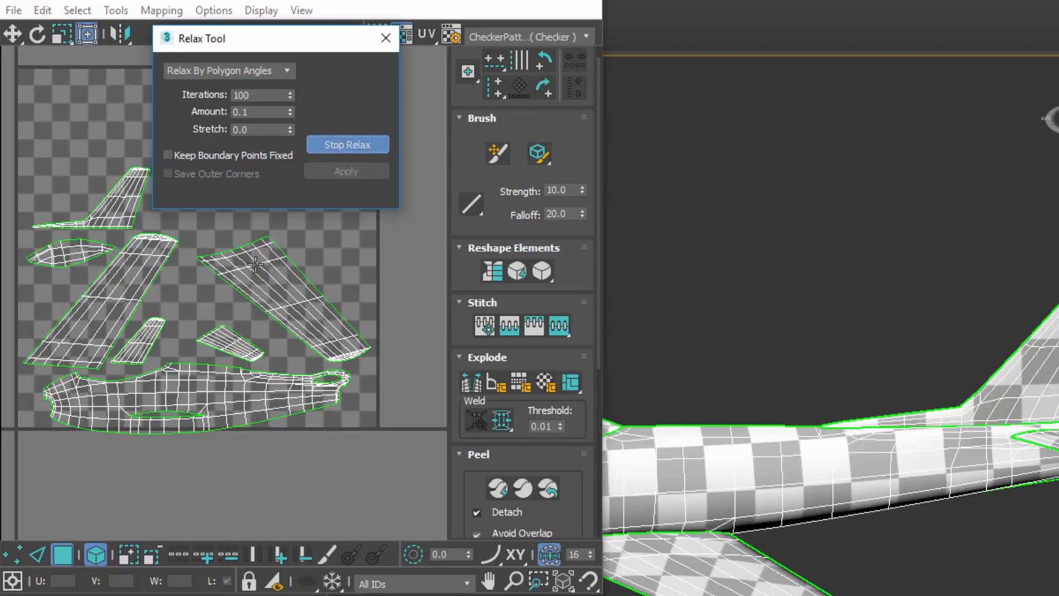
{"action": "middle_click_drag", "start_coordinate": [189, 252], "coordinate": [270, 257]}
{"action": "left_click", "coordinate": [336, 146]}
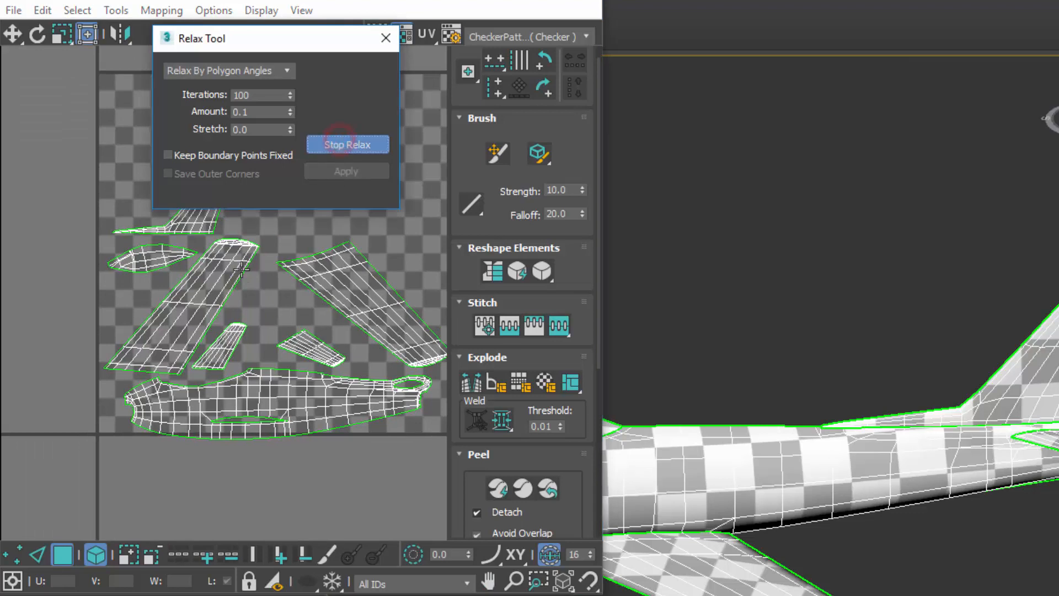
{"action": "scroll", "coordinate": [284, 182], "scroll_direction": "up", "scroll_amount": 3}
{"action": "middle_click_drag", "start_coordinate": [284, 182], "coordinate": [304, 395]}
{"action": "scroll", "coordinate": [212, 285], "scroll_direction": "up", "scroll_amount": 3}
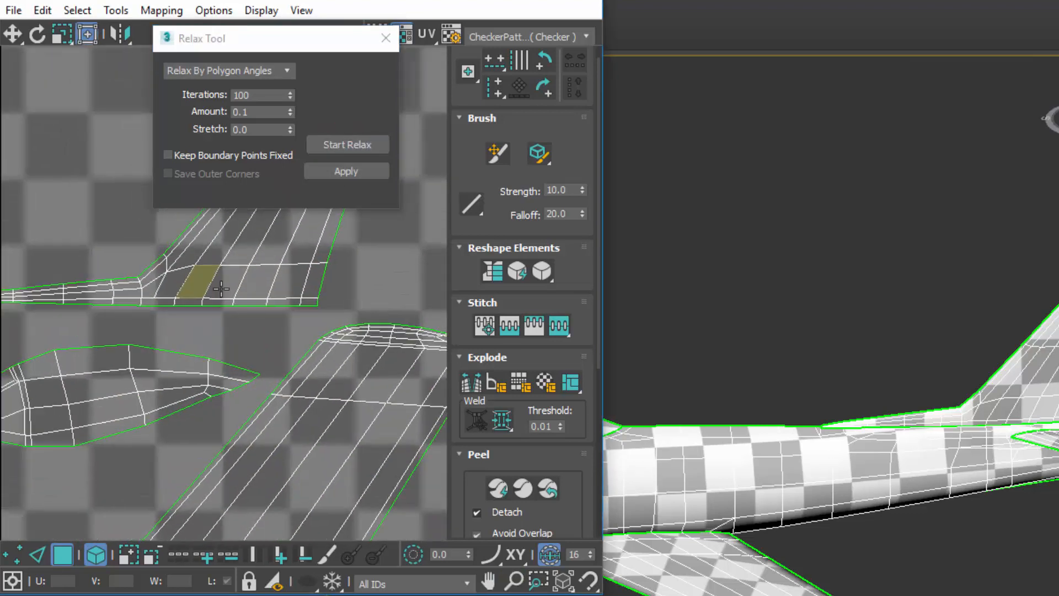
{"action": "middle_click_drag", "start_coordinate": [228, 328], "coordinate": [220, 295]}
{"action": "scroll", "coordinate": [220, 296], "scroll_direction": "down", "scroll_amount": 3}
{"action": "middle_click_drag", "start_coordinate": [168, 347], "coordinate": [38, 175]}
Run the polygon-angle relax once more across all the unselected shells
{"action": "left_click", "coordinate": [339, 143]}
{"action": "left_click", "coordinate": [339, 144]}
{"action": "middle_click_drag", "start_coordinate": [302, 304], "coordinate": [198, 390]}
{"action": "left_click", "coordinate": [348, 146]}
{"action": "middle_click_drag", "start_coordinate": [254, 317], "coordinate": [445, 326]}
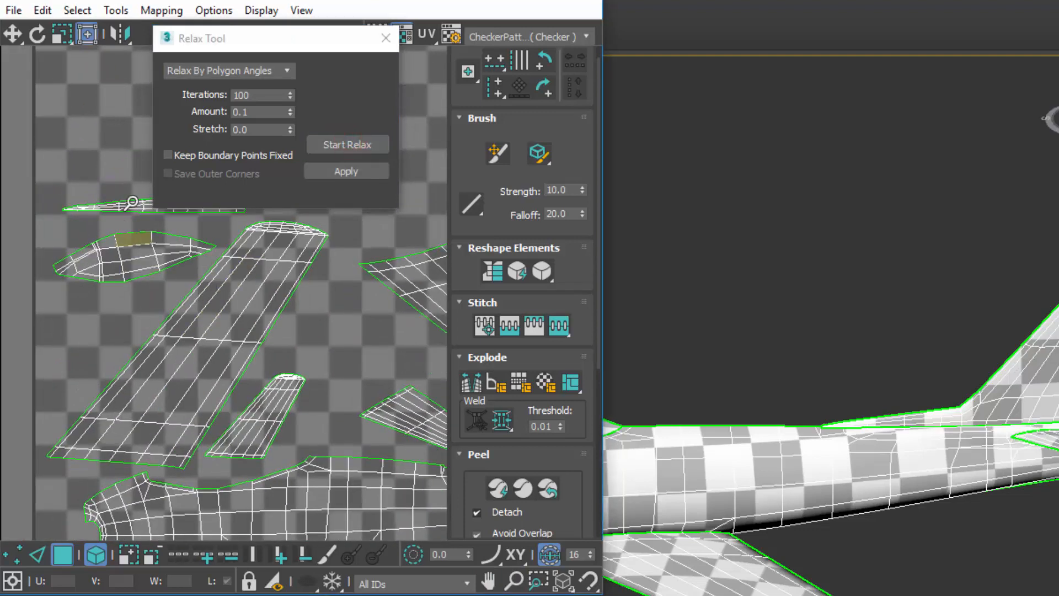
Select only the tail fin shell's front-tip polygons, move them back so they overlap the rest of the shell, and deselect them
{"action": "scroll", "coordinate": [132, 238], "scroll_direction": "down", "scroll_amount": 3}
{"action": "scroll", "coordinate": [105, 226], "scroll_direction": "up", "scroll_amount": 4}
{"action": "middle_click_drag", "start_coordinate": [124, 137], "coordinate": [184, 327]}
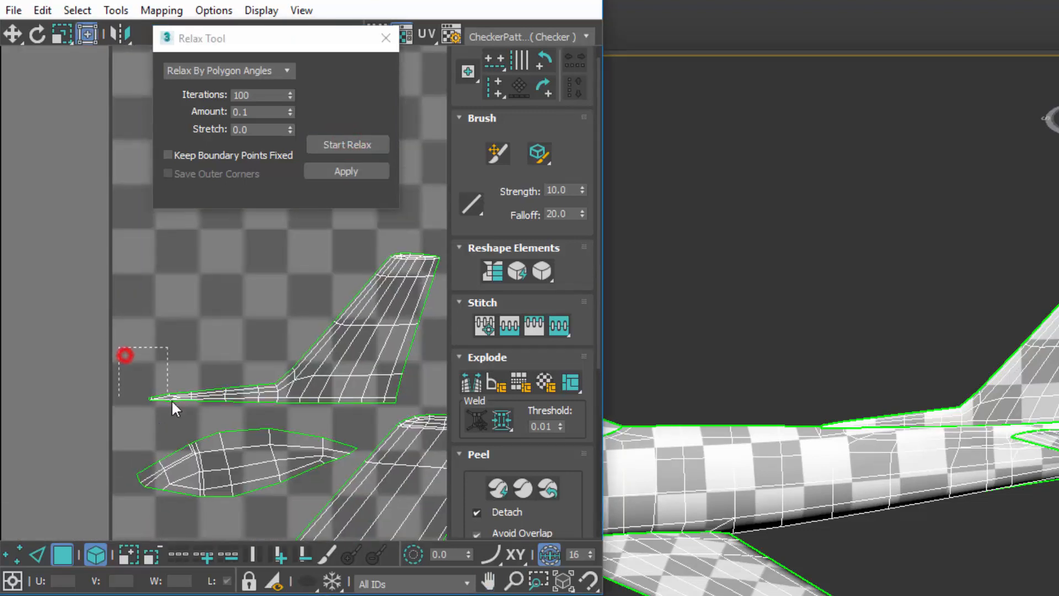
{"action": "left_click_drag", "start_coordinate": [172, 401], "coordinate": [172, 401]}
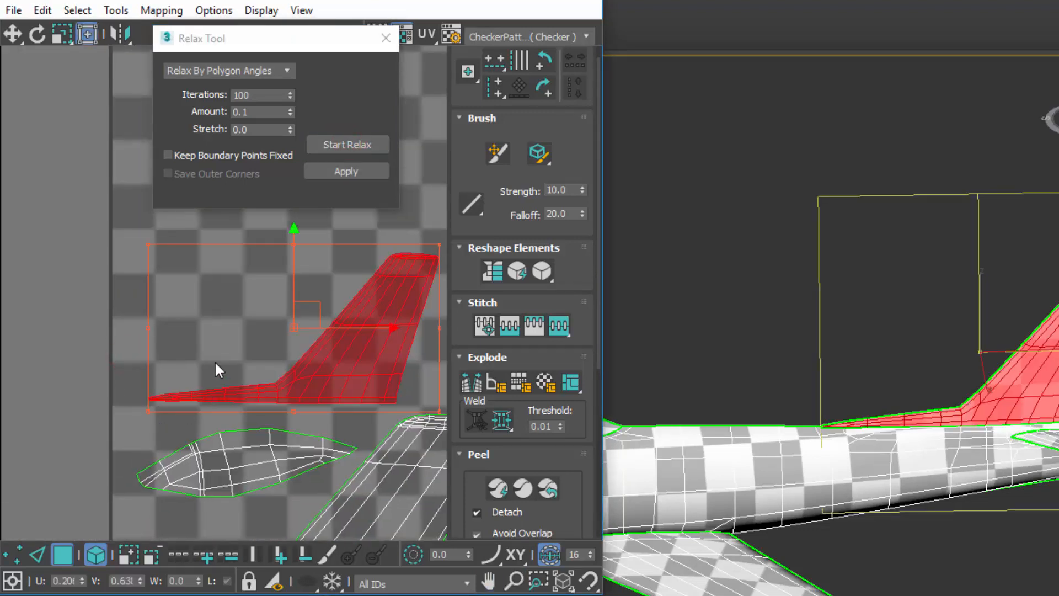
{"action": "left_click", "coordinate": [39, 550]}
{"action": "left_click", "coordinate": [69, 555]}
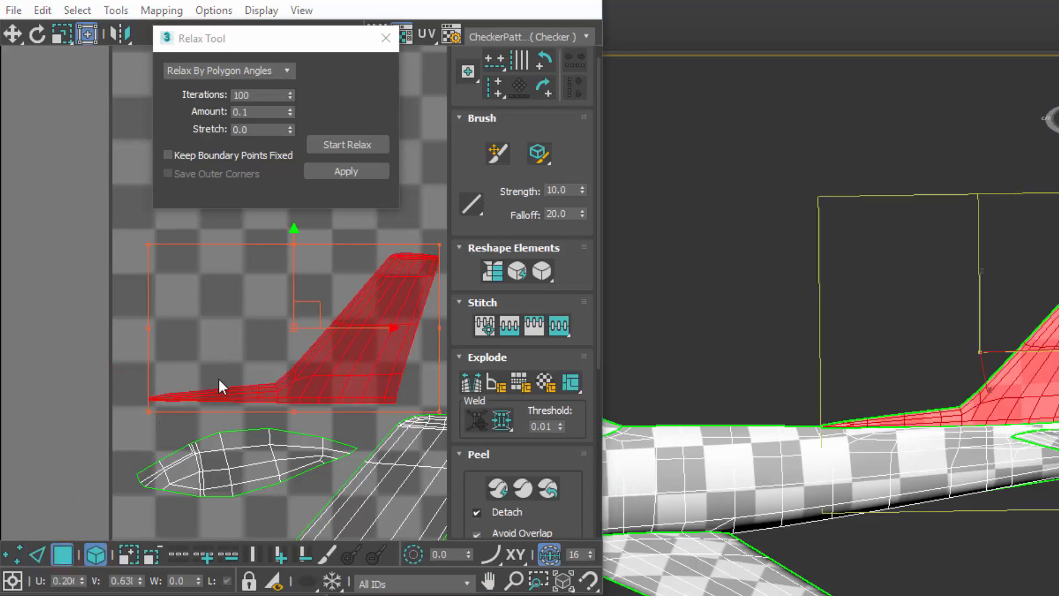
{"action": "left_click_drag", "start_coordinate": [112, 386], "coordinate": [190, 409]}
{"action": "left_click_drag", "start_coordinate": [193, 367], "coordinate": [284, 367]}
{"action": "scroll", "coordinate": [236, 314], "scroll_direction": "up", "scroll_amount": 3}
{"action": "left_click", "coordinate": [211, 267]}
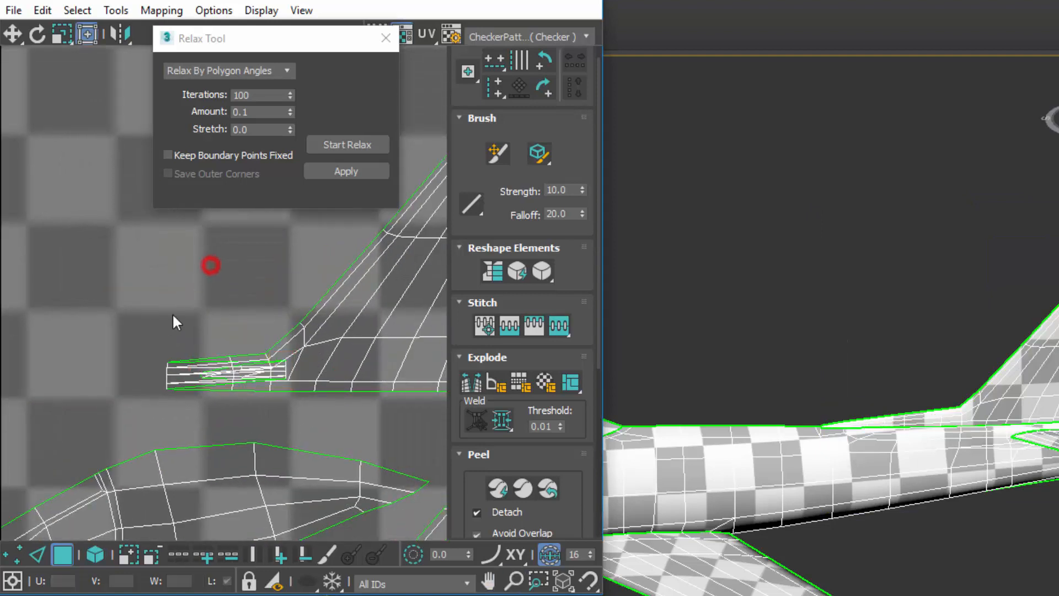
Select the overlapping tail fin polygons, relax them twice by polygon angles while checking the folded front end, and deselect them
{"action": "scroll", "coordinate": [172, 354], "scroll_direction": "down", "scroll_amount": 4}
{"action": "left_click_drag", "start_coordinate": [99, 251], "coordinate": [319, 409]}
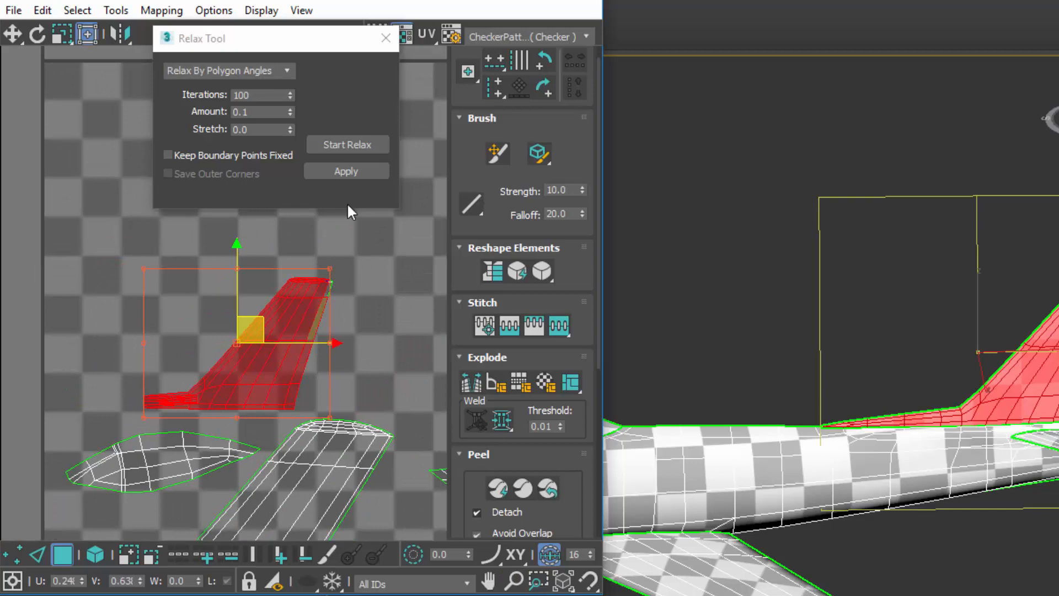
{"action": "left_click", "coordinate": [350, 144]}
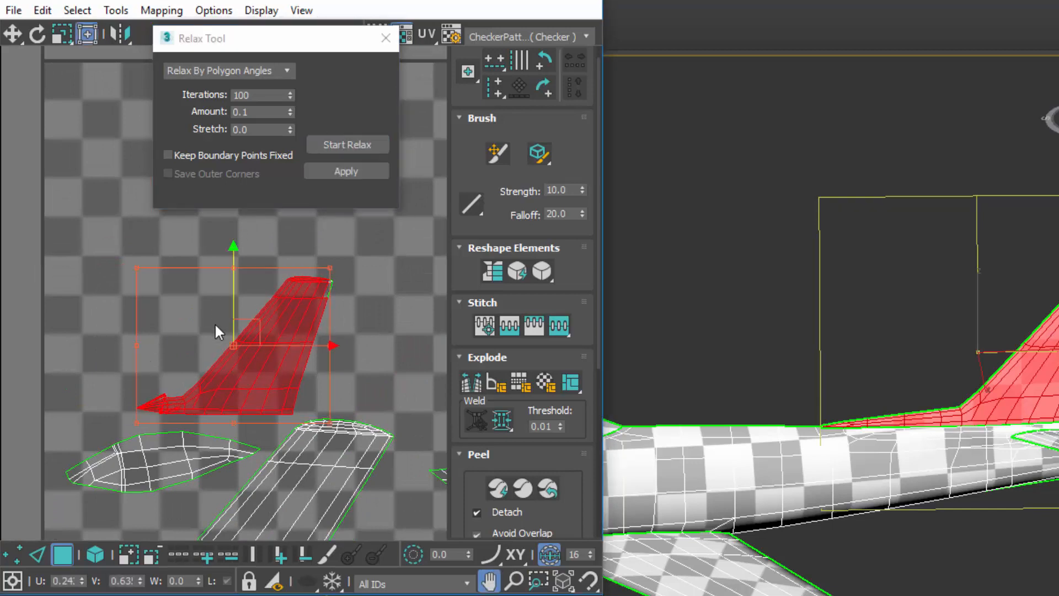
{"action": "middle_click_drag", "start_coordinate": [158, 296], "coordinate": [244, 208]}
{"action": "scroll", "coordinate": [241, 218], "scroll_direction": "up", "scroll_amount": 5}
{"action": "middle_click_drag", "start_coordinate": [219, 356], "coordinate": [148, 347]}
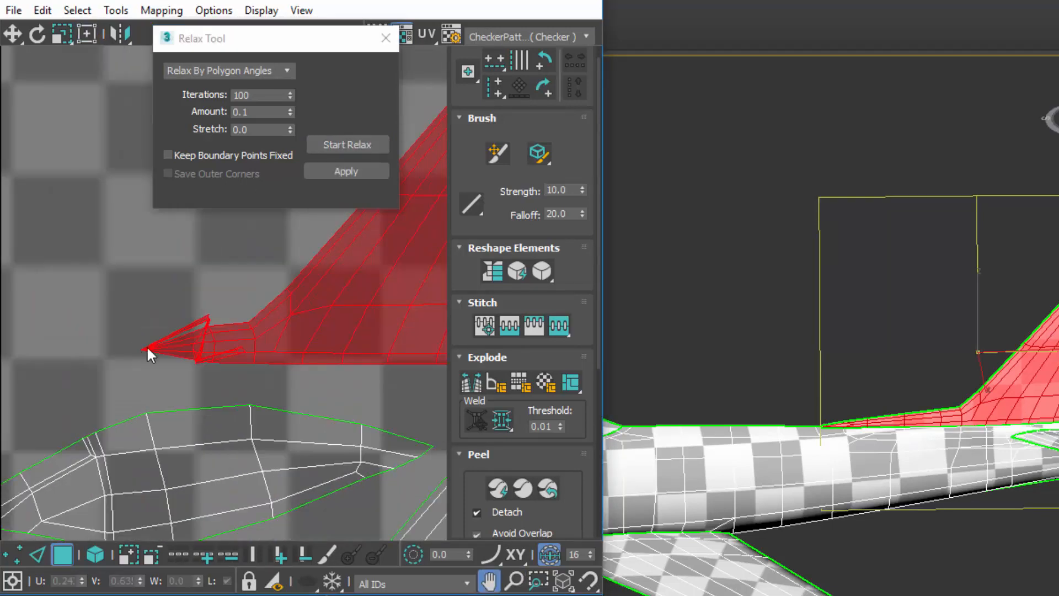
{"action": "scroll", "coordinate": [196, 293], "scroll_direction": "up", "scroll_amount": 3}
{"action": "left_click", "coordinate": [341, 146]}
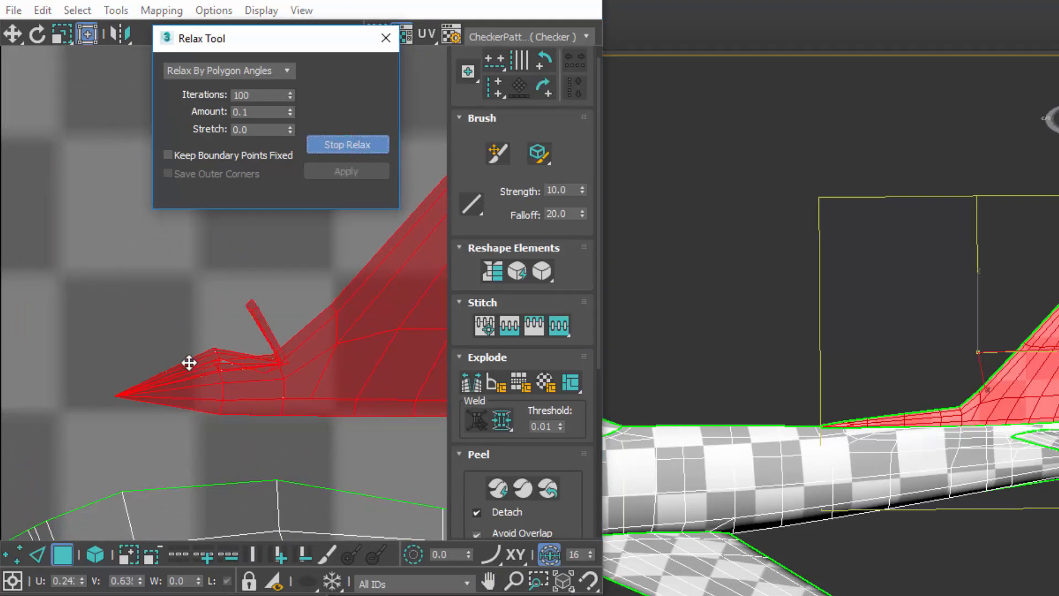
{"action": "left_click", "coordinate": [346, 143]}
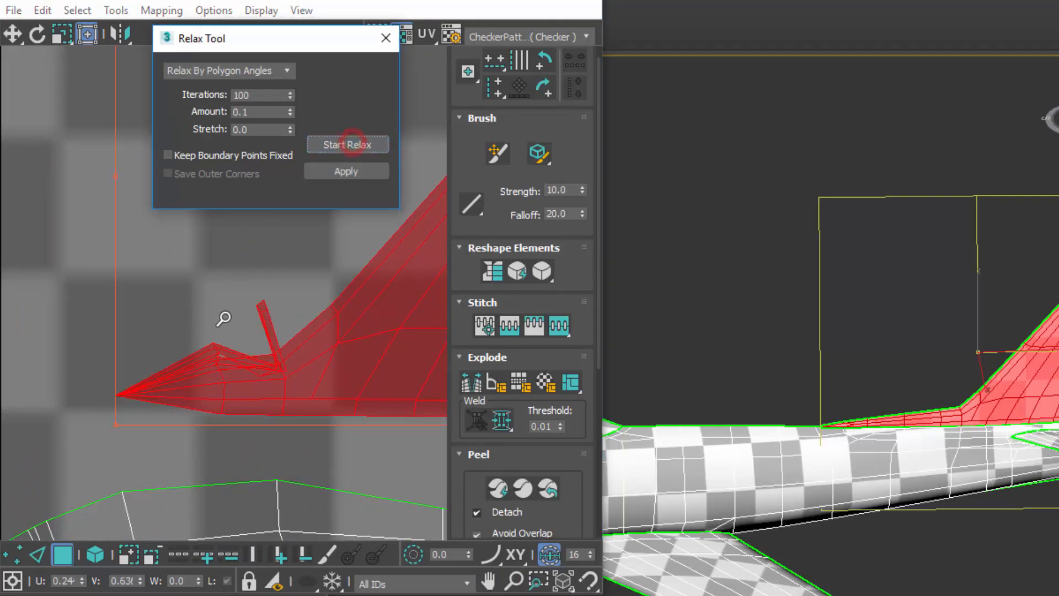
{"action": "scroll", "coordinate": [224, 320], "scroll_direction": "down", "scroll_amount": 4}
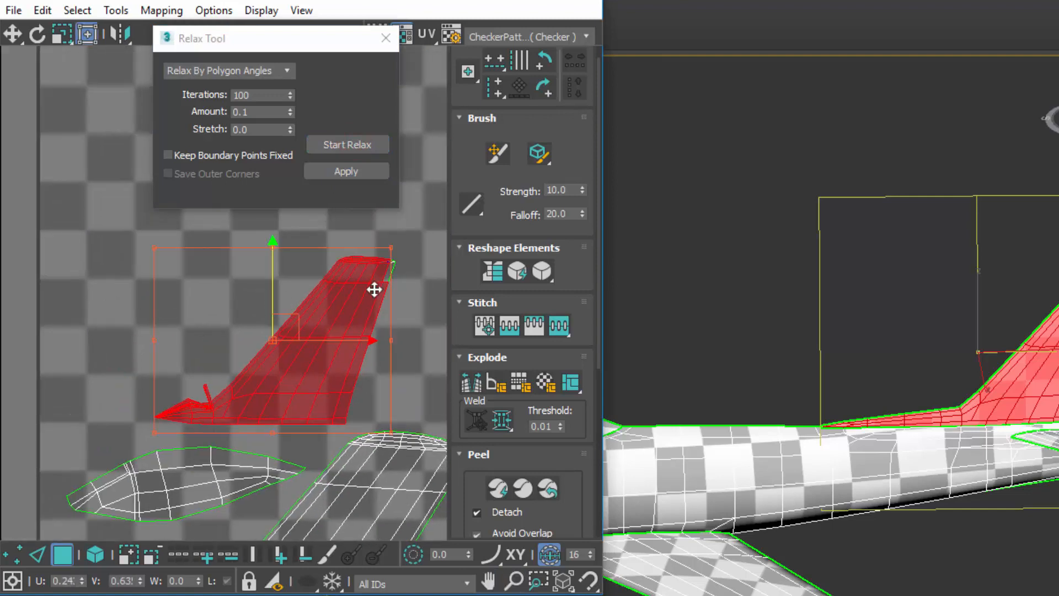
{"action": "left_click", "coordinate": [419, 250]}
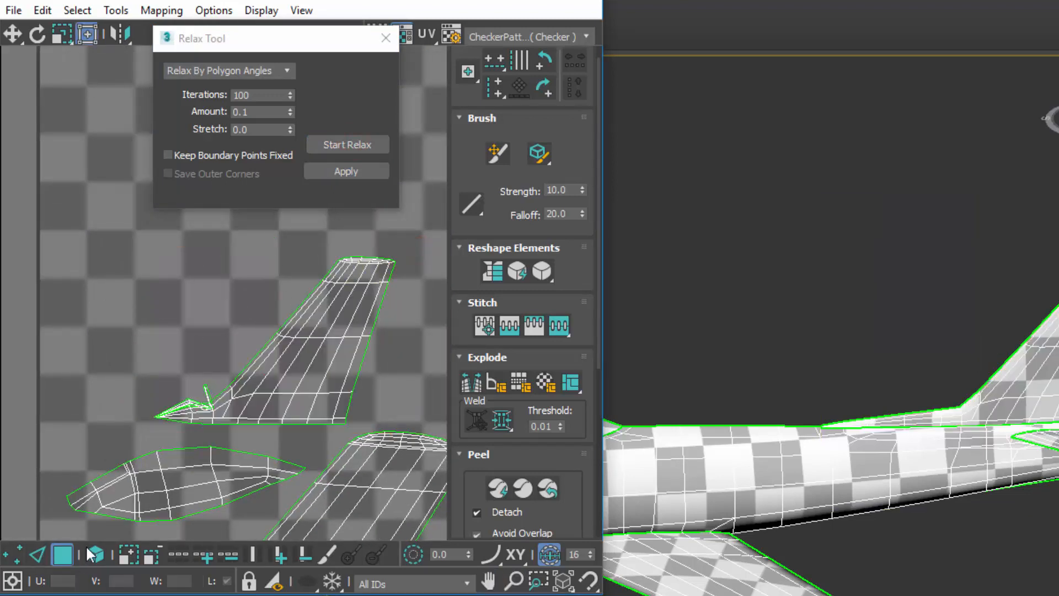
Select the whole tail fin shell, planar-map it afresh and move it just above the UV tile
{"action": "left_click", "coordinate": [251, 379]}
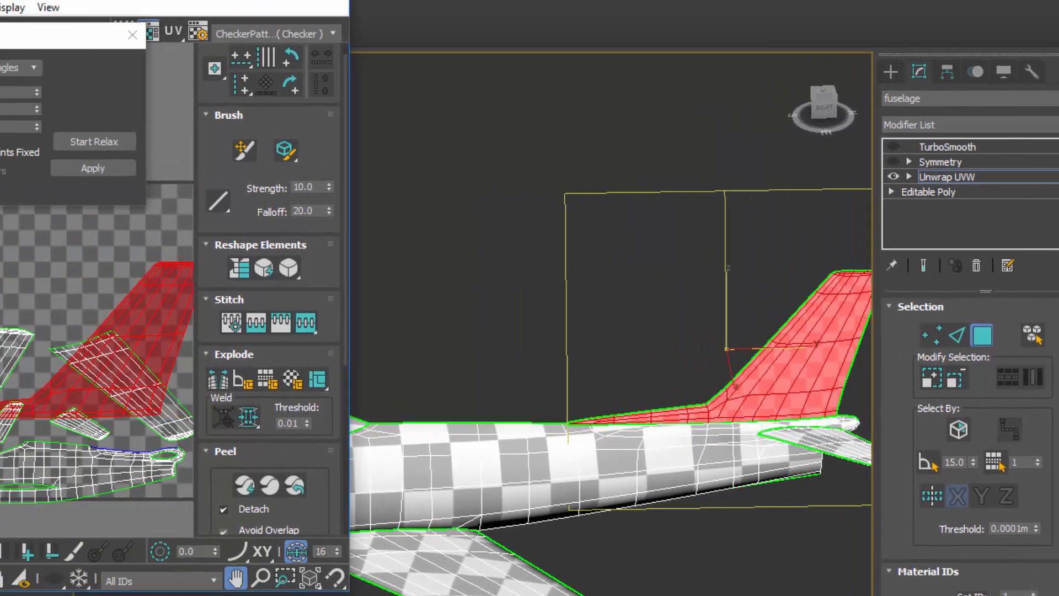
{"action": "middle_click_drag", "start_coordinate": [55, 342], "coordinate": [24, 404], "text": "ctrl+alt"}
{"action": "middle_click_drag", "start_coordinate": [24, 404], "coordinate": [82, 544]}
{"action": "left_click_drag", "start_coordinate": [314, 437], "coordinate": [328, 320]}
{"action": "middle_click_drag", "start_coordinate": [309, 378], "coordinate": [378, 204], "text": "ctrl+alt"}
{"action": "middle_click_drag", "start_coordinate": [269, 330], "coordinate": [232, 364]}
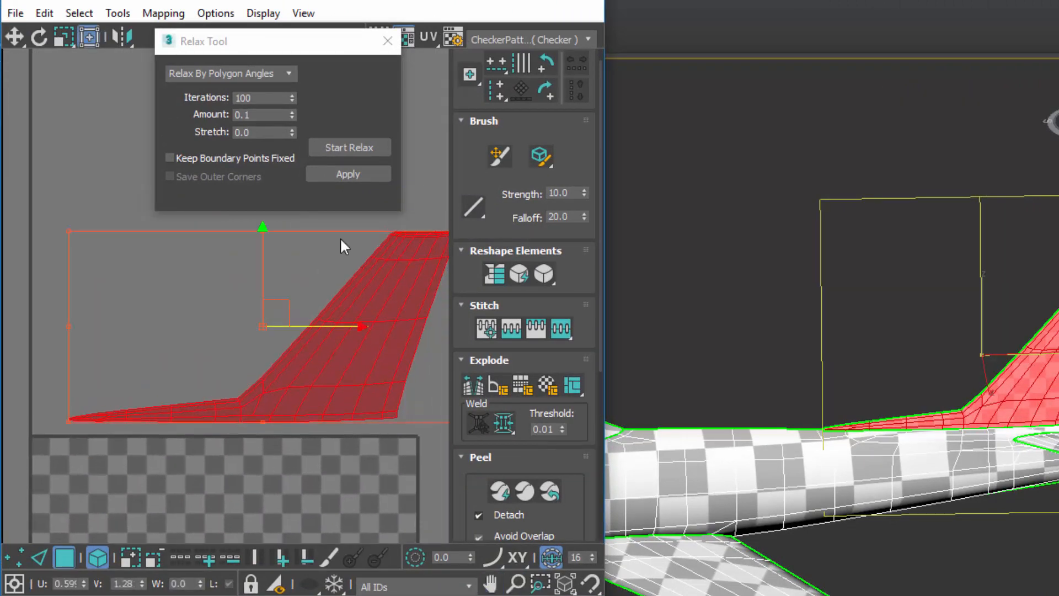
Relax the remapped tail fin shell by polygon angles and clear the selection
{"action": "left_click", "coordinate": [347, 147]}
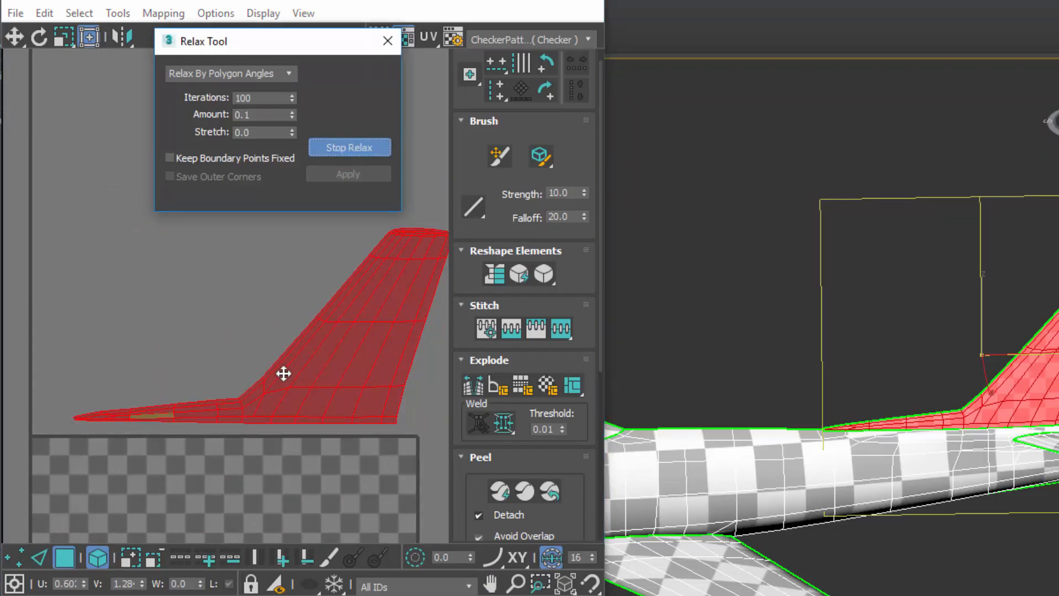
{"action": "scroll", "coordinate": [206, 333], "scroll_direction": "down", "scroll_amount": 3}
{"action": "middle_click_drag", "start_coordinate": [220, 452], "coordinate": [244, 395]}
{"action": "left_click", "coordinate": [250, 388]}
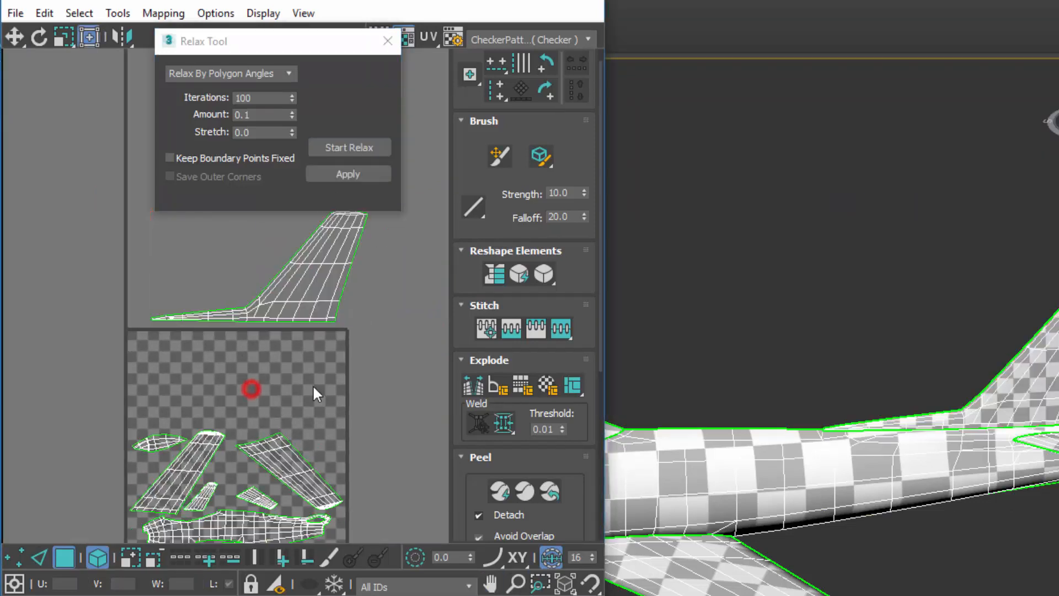
Examine the relaxed shells, especially the fuselage shell's rear opening, and the checker pattern on the rear fuselage
{"action": "middle_click_drag", "start_coordinate": [326, 388], "coordinate": [325, 303]}
{"action": "scroll", "coordinate": [326, 309], "scroll_direction": "up", "scroll_amount": 2}
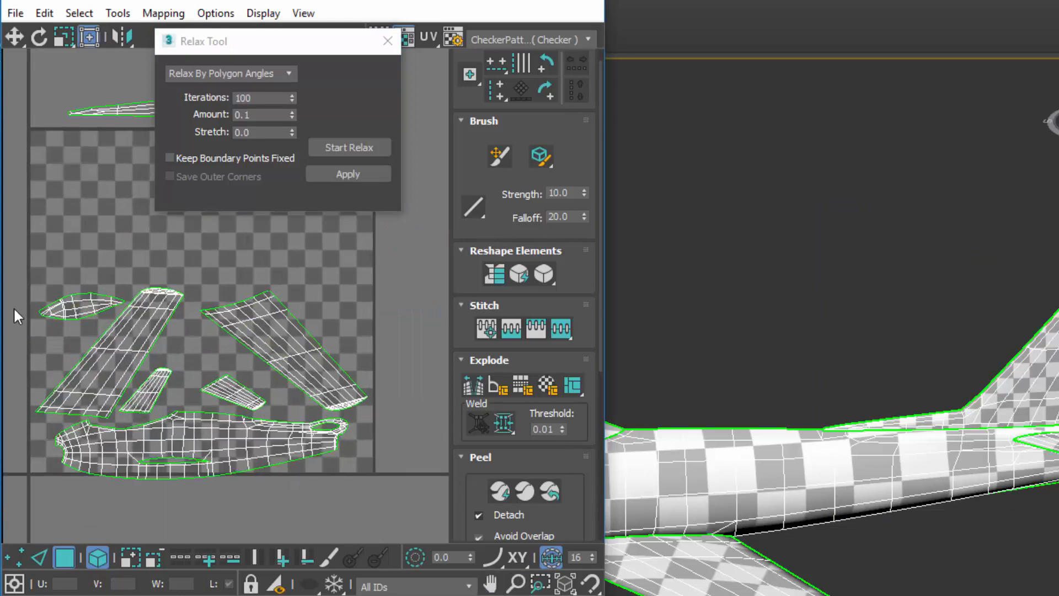
{"action": "middle_click_drag", "start_coordinate": [265, 360], "coordinate": [313, 273]}
{"action": "scroll", "coordinate": [310, 368], "scroll_direction": "up", "scroll_amount": 5}
{"action": "scroll", "coordinate": [349, 371], "scroll_direction": "up", "scroll_amount": 3}
{"action": "scroll", "coordinate": [307, 338], "scroll_direction": "up", "scroll_amount": 3}
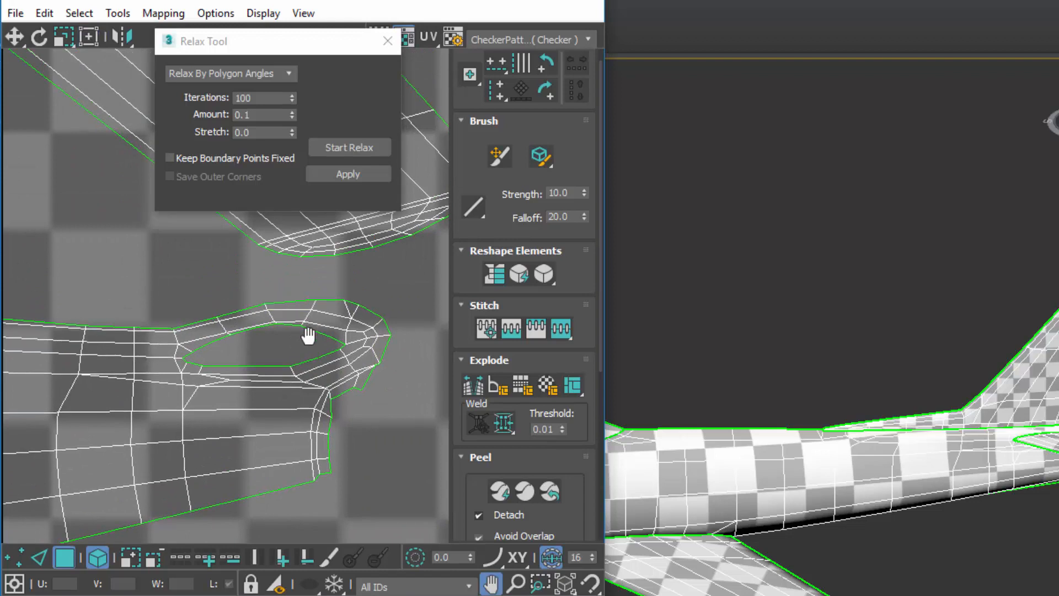
{"action": "scroll", "coordinate": [240, 342], "scroll_direction": "down", "scroll_amount": 3}
{"action": "scroll", "coordinate": [229, 421], "scroll_direction": "down", "scroll_amount": 2}
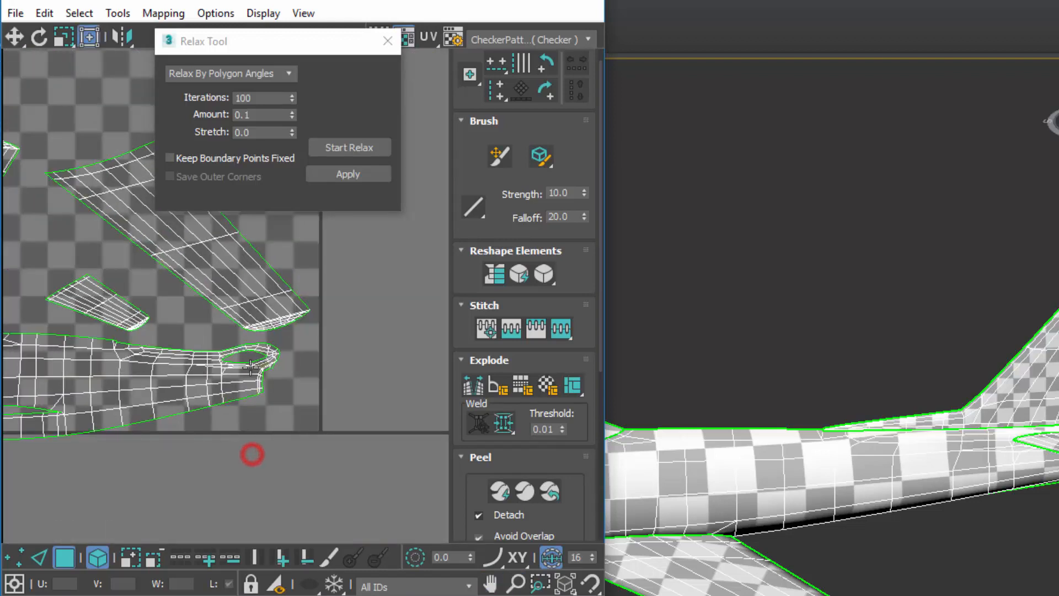
{"action": "middle_click_drag", "start_coordinate": [907, 495], "coordinate": [847, 421], "text": "alt"}
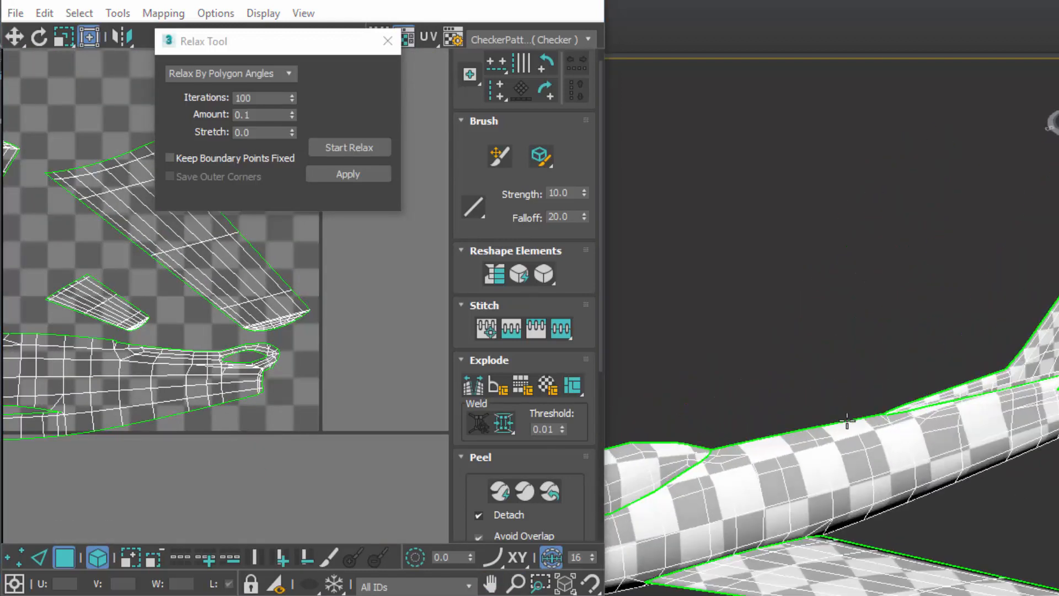
Pack all the shells into the UV tile with rescaling on, rotation off and 0.02 padding
{"action": "scroll", "coordinate": [584, 430], "scroll_direction": "down", "scroll_amount": 5}
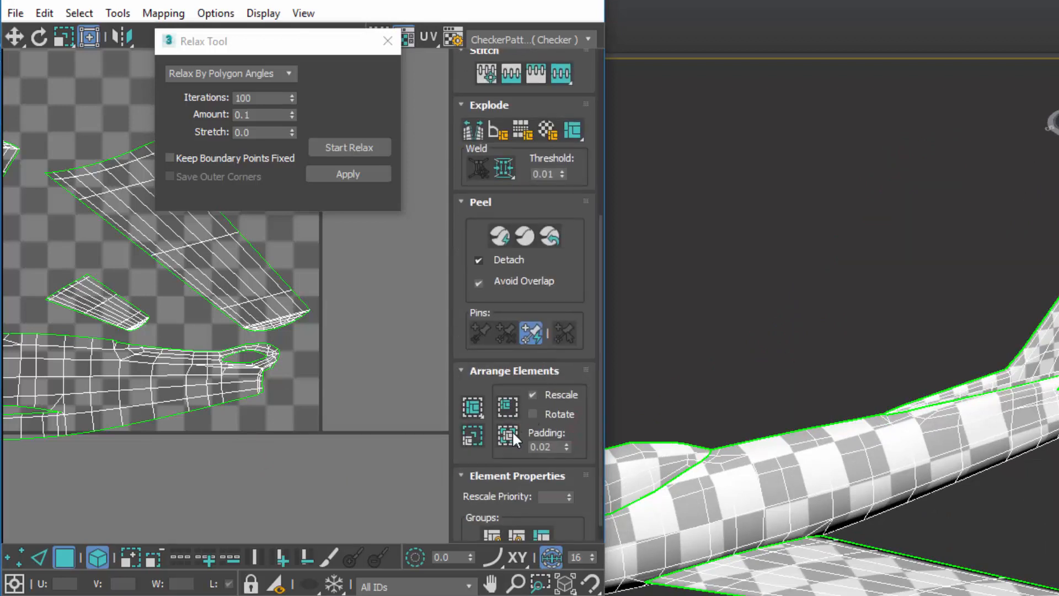
{"action": "left_click", "coordinate": [512, 433]}
{"action": "mouse_move", "coordinate": [374, 501]}
{"action": "middle_mouse_down"}
{"action": "mouse_move", "coordinate": [351, 482]}
{"action": "mouse_move", "coordinate": [380, 513]}
{"action": "middle_mouse_up"}
{"action": "scroll", "coordinate": [276, 406], "scroll_direction": "up", "scroll_amount": 4}
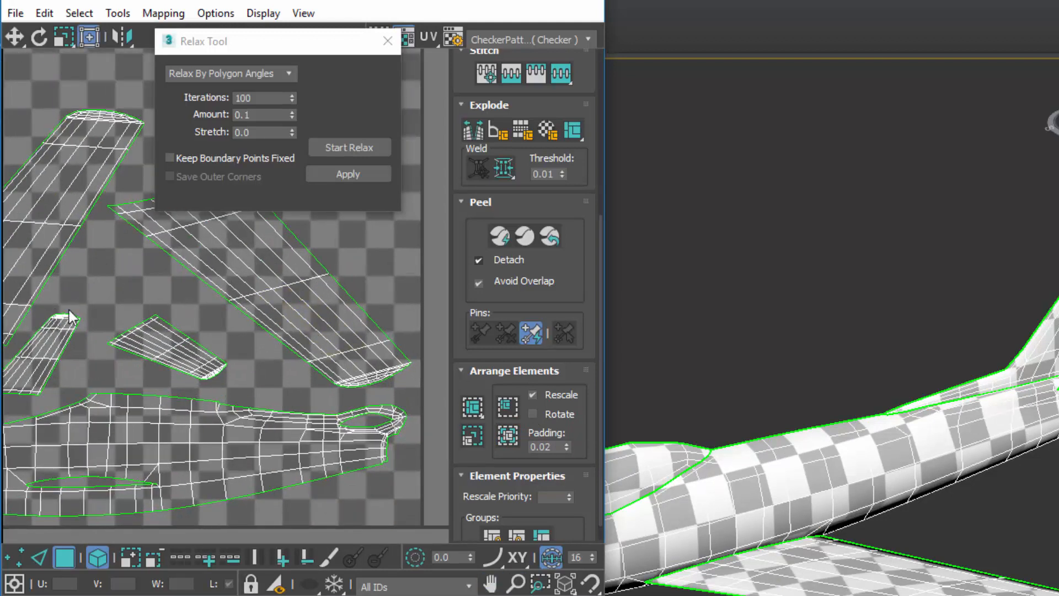
{"action": "middle_click_drag", "start_coordinate": [387, 536], "coordinate": [373, 445]}
{"action": "scroll", "coordinate": [579, 424], "scroll_direction": "down", "scroll_amount": 1}
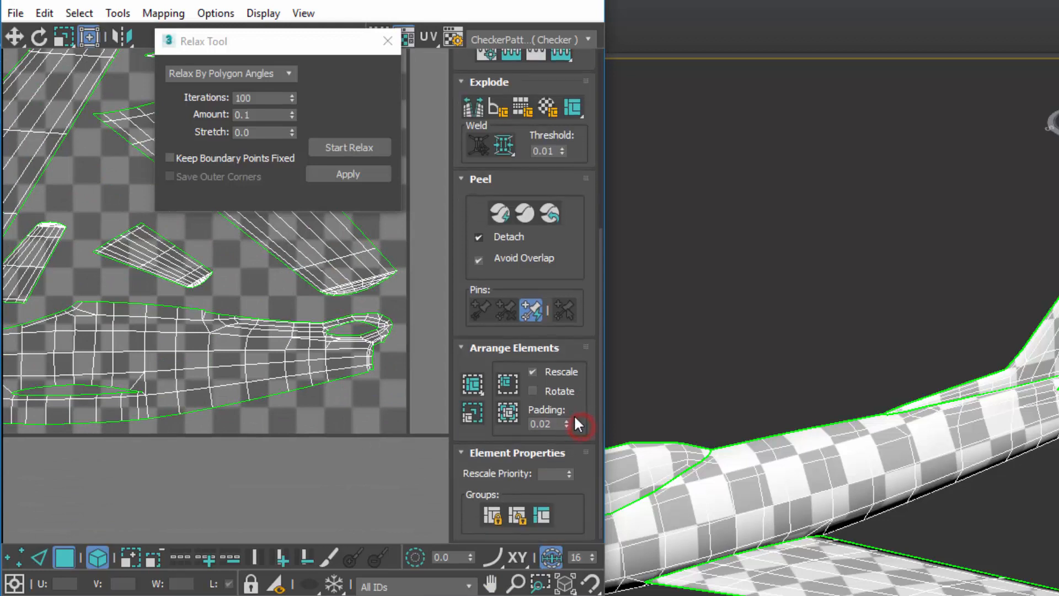
Set the packing padding to 0.01, repack all the shells and close the Relax Tool settings
{"action": "left_click", "coordinate": [567, 426]}
{"action": "left_click", "coordinate": [506, 412]}
{"action": "middle_click_drag", "start_coordinate": [310, 414], "coordinate": [427, 557]}
{"action": "left_click", "coordinate": [387, 41]}
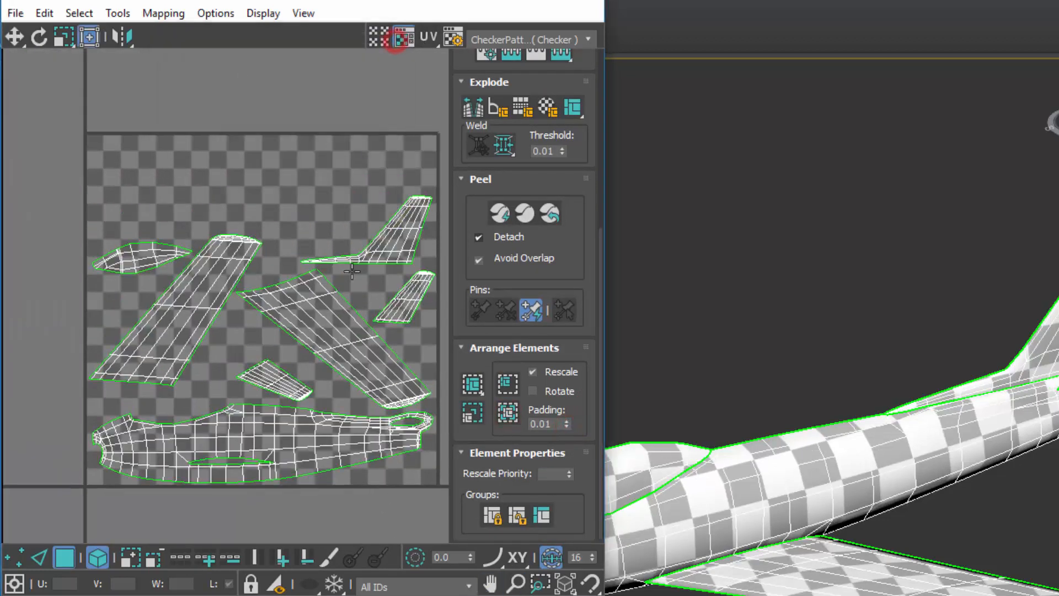
Widen the UV editor, allow rotation and repack all the shells with 0.01 padding
{"action": "middle_click_drag", "start_coordinate": [305, 323], "coordinate": [260, 274]}
{"action": "left_click_drag", "start_coordinate": [603, 273], "coordinate": [1048, 260]}
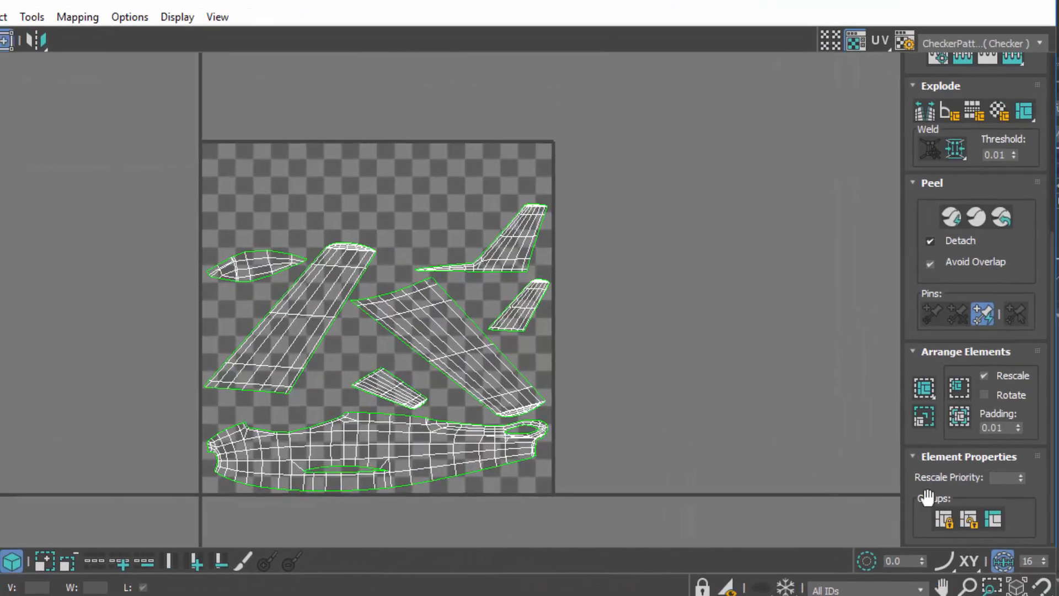
{"action": "left_click", "coordinate": [960, 416]}
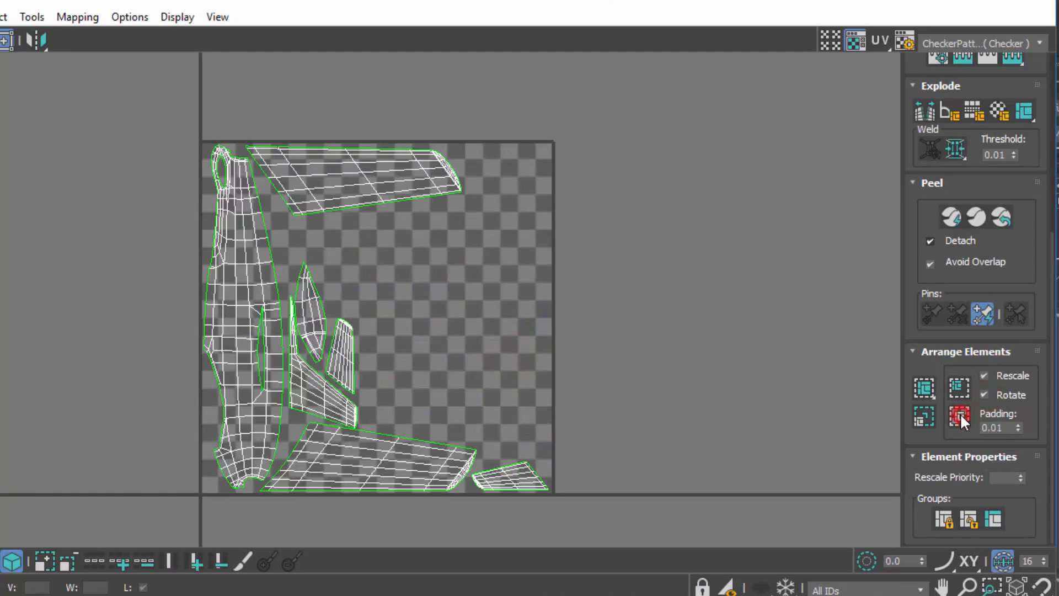
Turn on the Symmetry modifier above Unwrap UVW and make it the active stack level
{"action": "scroll", "coordinate": [423, 347], "scroll_direction": "up", "scroll_amount": 2}
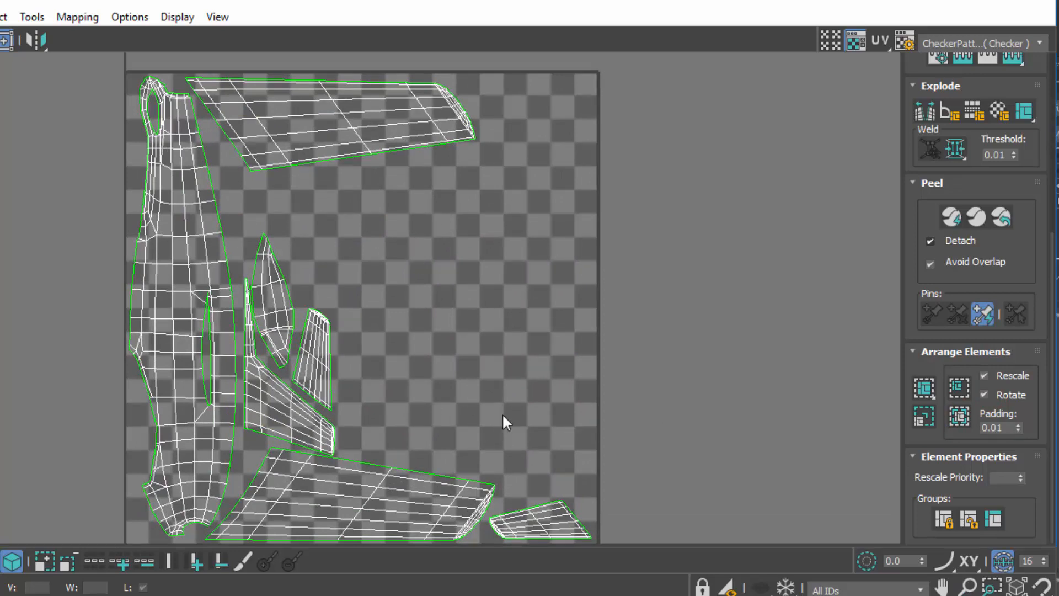
{"action": "scroll", "coordinate": [502, 413], "scroll_direction": "down", "scroll_amount": 3}
{"action": "scroll", "coordinate": [504, 307], "scroll_direction": "up", "scroll_amount": 2}
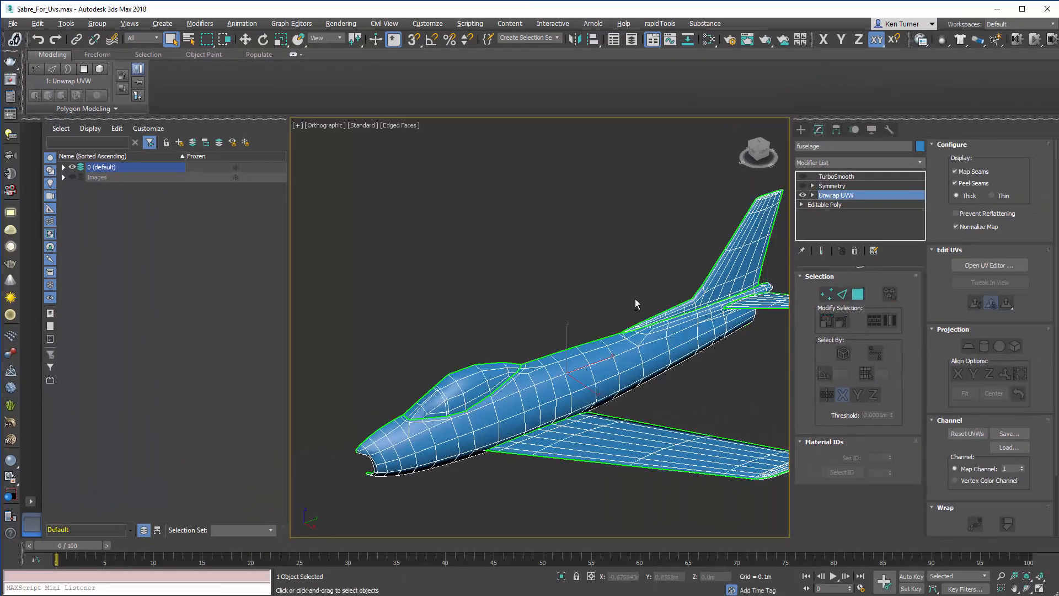
{"action": "middle_click_drag", "start_coordinate": [635, 299], "coordinate": [684, 276], "text": "alt"}
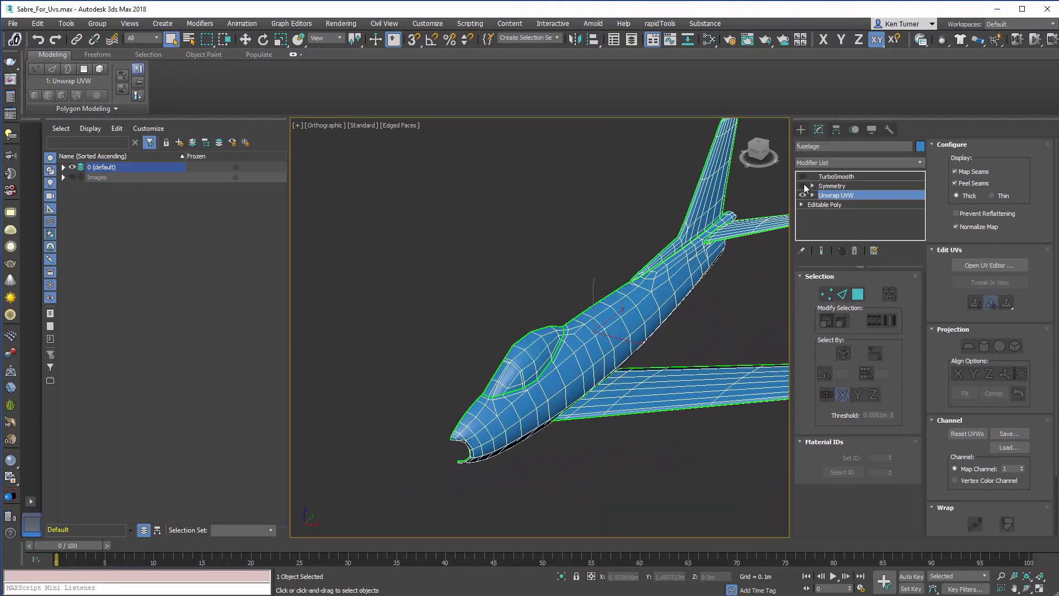
{"action": "left_click", "coordinate": [830, 187]}
{"action": "middle_click_drag", "start_coordinate": [764, 238], "coordinate": [719, 283], "text": "alt"}
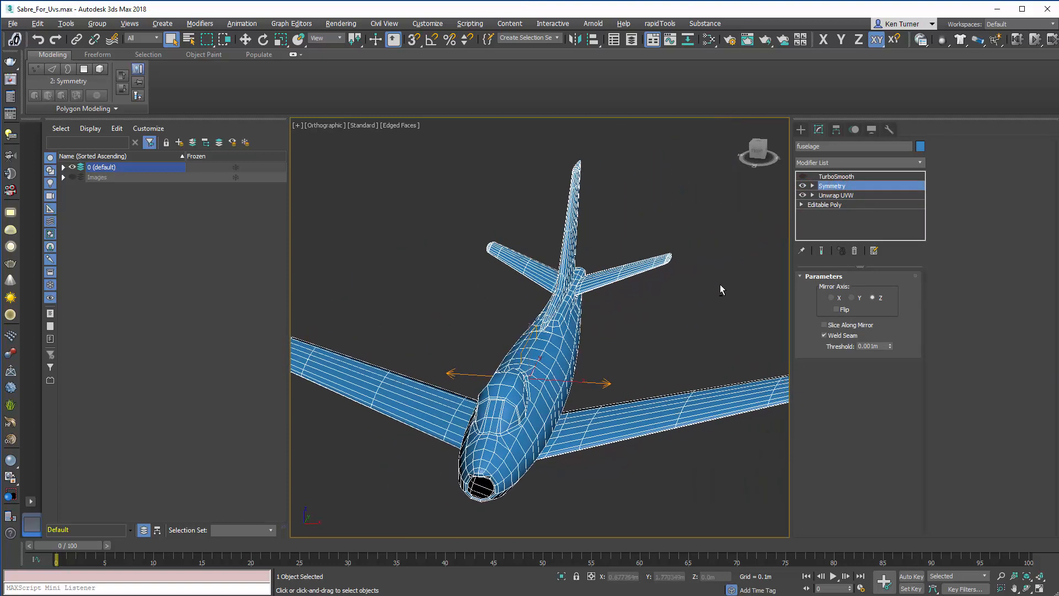
Add a second Unwrap UVW modifier above Symmetry and open its UV editor
{"action": "left_click", "coordinate": [920, 162]}
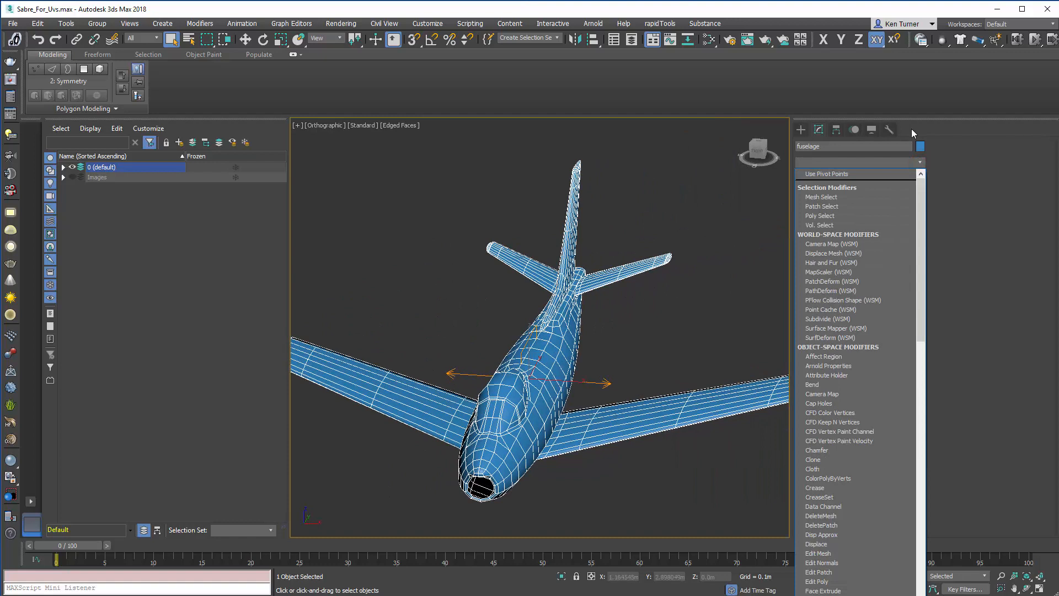
{"action": "key", "text": "u"}
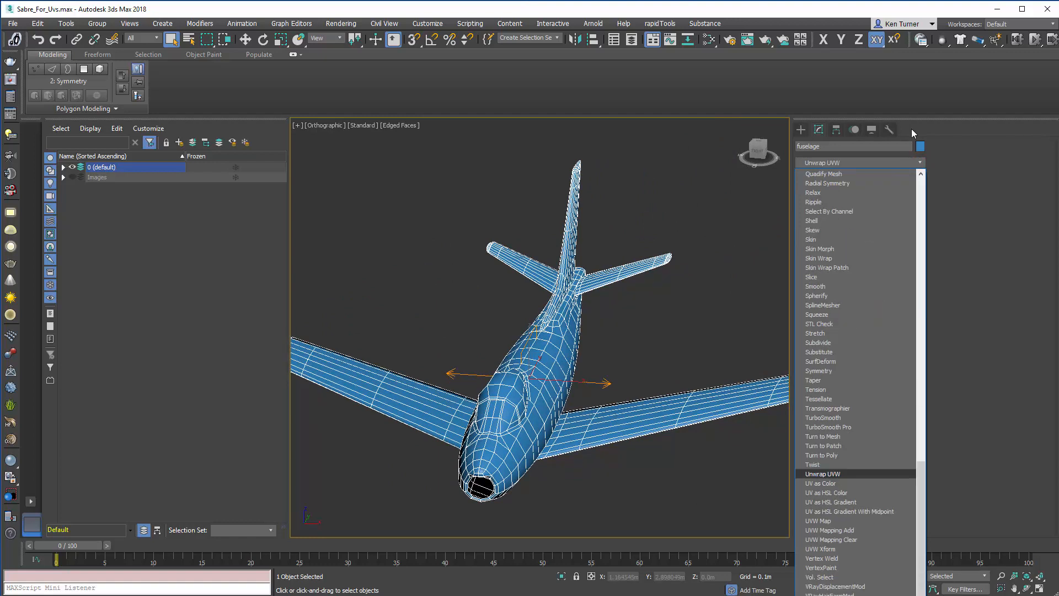
{"action": "left_click", "coordinate": [849, 473]}
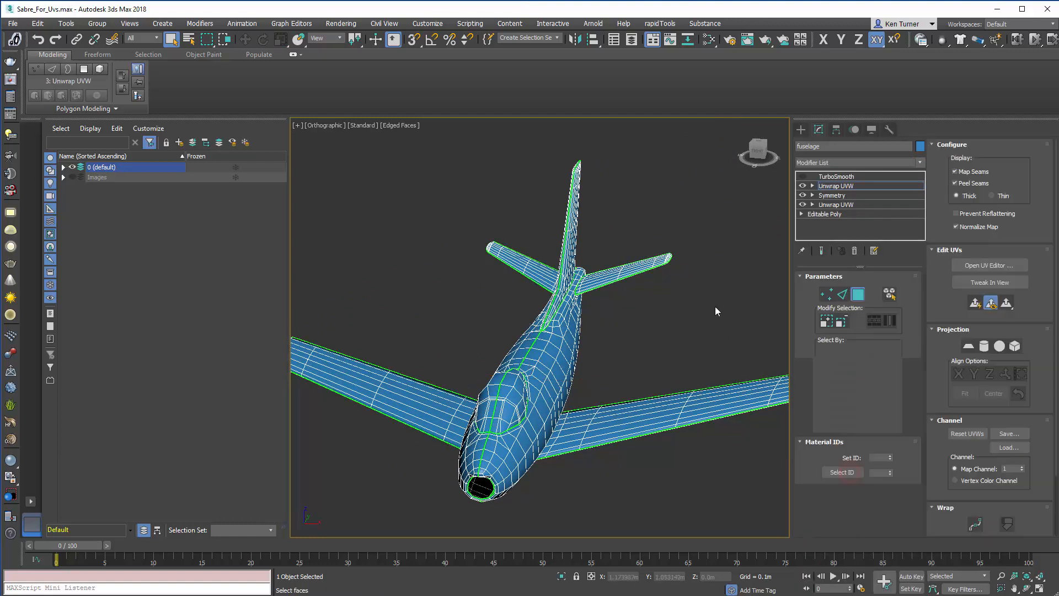
{"action": "left_click", "coordinate": [986, 266]}
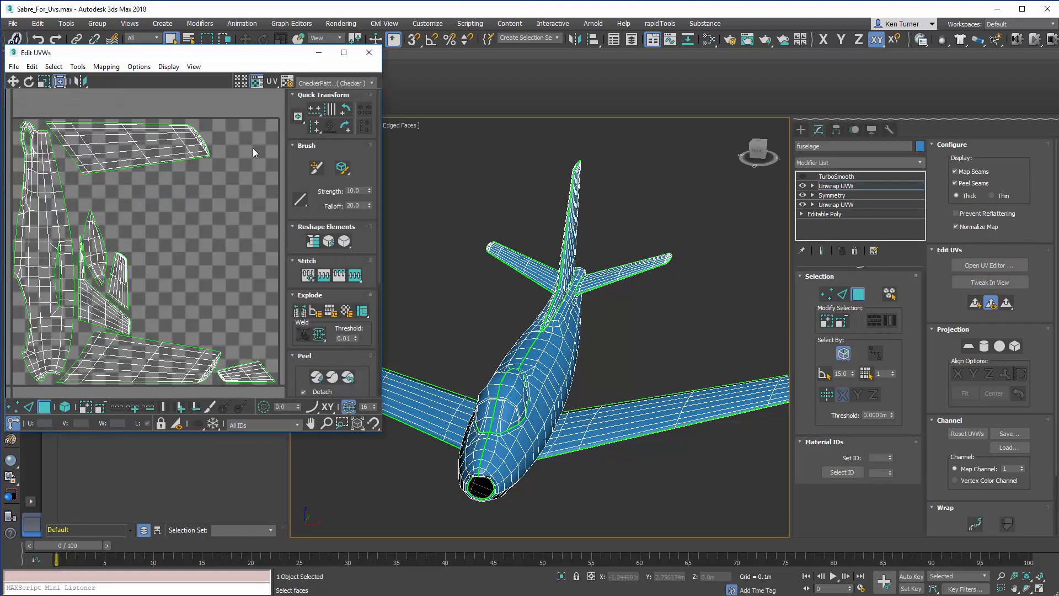
Display the Texture Checker (UV_Checker.png) on the jet and examine its lettering on both mirrored halves
{"action": "left_click", "coordinate": [305, 83]}
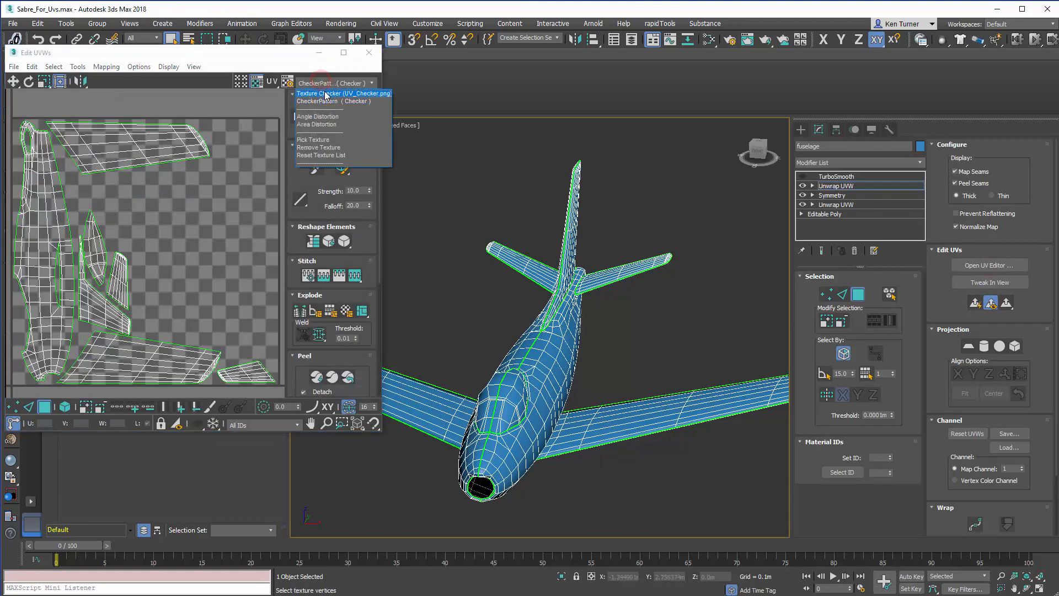
{"action": "left_click", "coordinate": [327, 95]}
{"action": "middle_click_drag", "start_coordinate": [527, 342], "coordinate": [615, 346], "text": "alt"}
{"action": "middle_click_drag", "start_coordinate": [558, 296], "coordinate": [754, 350], "text": "alt"}
{"action": "scroll", "coordinate": [535, 342], "scroll_direction": "down", "scroll_amount": 4}
{"action": "scroll", "coordinate": [574, 350], "scroll_direction": "up", "scroll_amount": 4}
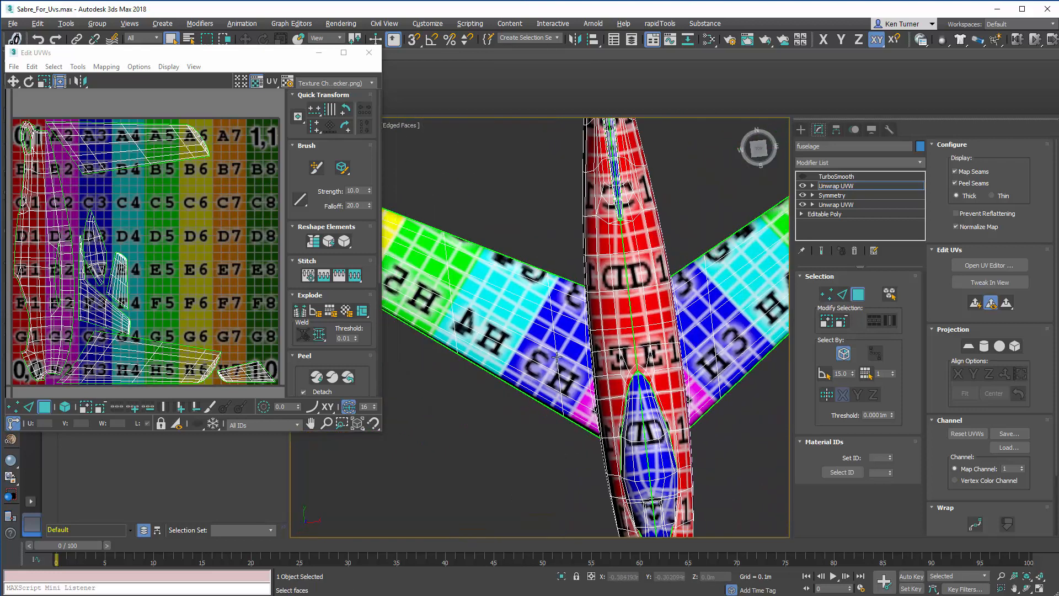
{"action": "scroll", "coordinate": [522, 347], "scroll_direction": "down", "scroll_amount": 5}
{"action": "middle_click_drag", "start_coordinate": [521, 347], "coordinate": [540, 283], "text": "alt"}
{"action": "scroll", "coordinate": [503, 354], "scroll_direction": "up", "scroll_amount": 2}
{"action": "scroll", "coordinate": [502, 346], "scroll_direction": "up", "scroll_amount": 4}
{"action": "scroll", "coordinate": [501, 346], "scroll_direction": "down", "scroll_amount": 4}
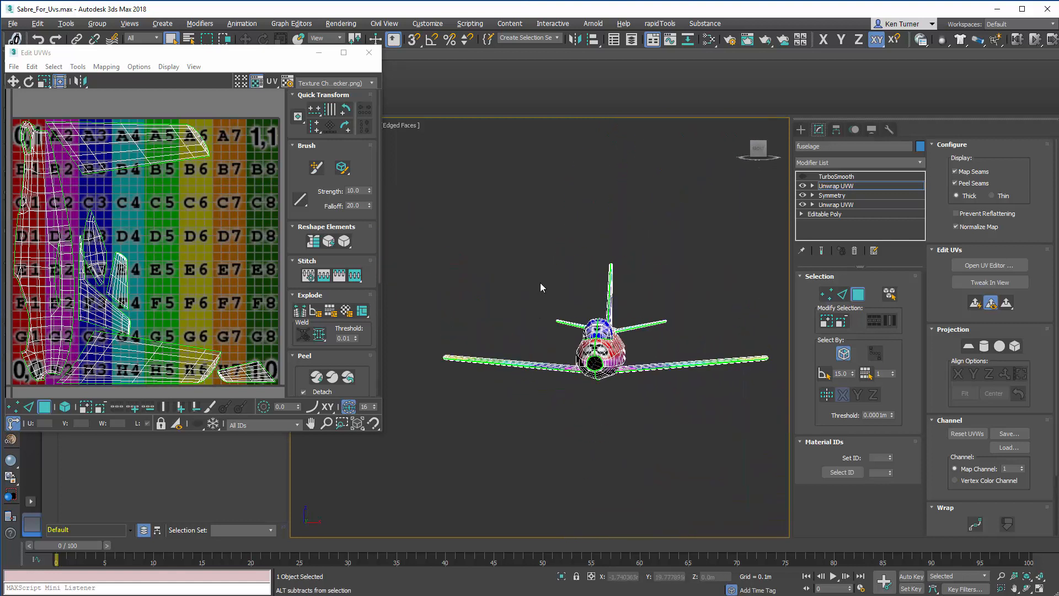
Align the view to the front, turn off Ignore Backfacing and region-select the faces of one half of the jet
{"action": "middle_click_drag", "start_coordinate": [680, 307], "coordinate": [692, 293]}
{"action": "left_click", "coordinate": [760, 150]}
{"action": "middle_click_drag", "start_coordinate": [634, 317], "coordinate": [706, 266]}
{"action": "scroll", "coordinate": [651, 288], "scroll_direction": "up", "scroll_amount": 3}
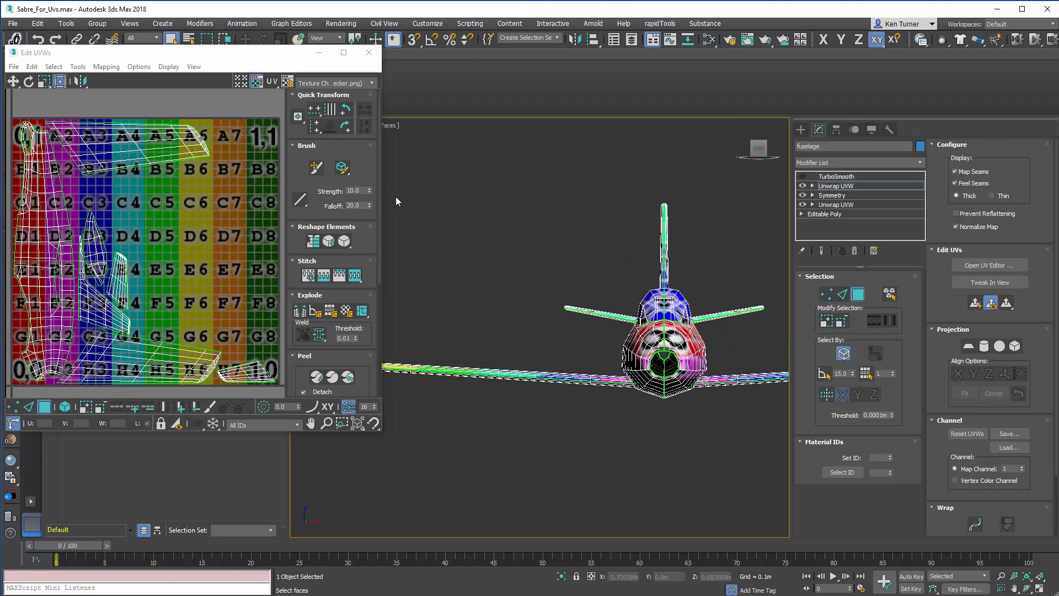
{"action": "scroll", "coordinate": [566, 253], "scroll_direction": "down", "scroll_amount": 4}
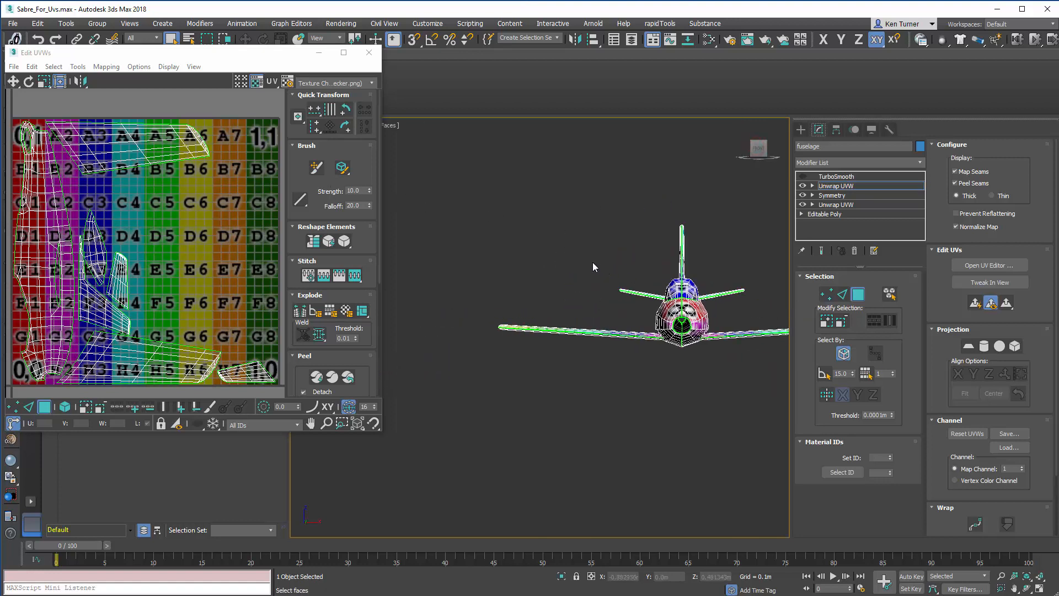
{"action": "scroll", "coordinate": [559, 217], "scroll_direction": "up", "scroll_amount": 3}
{"action": "middle_click_drag", "start_coordinate": [572, 180], "coordinate": [453, 186]}
{"action": "scroll", "coordinate": [623, 216], "scroll_direction": "up", "scroll_amount": 5}
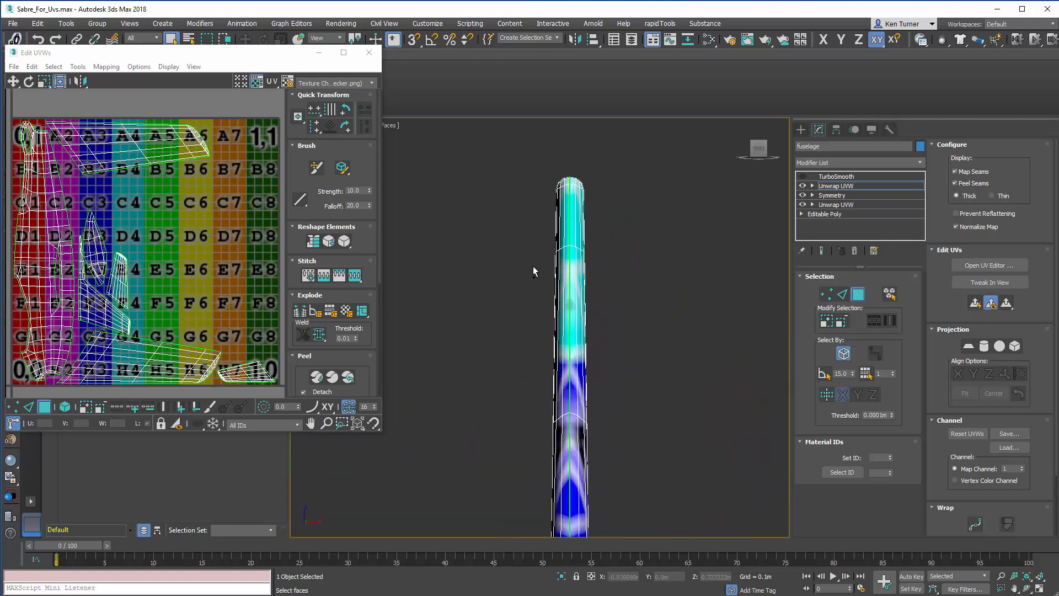
{"action": "scroll", "coordinate": [596, 276], "scroll_direction": "down", "scroll_amount": 8}
{"action": "middle_click_drag", "start_coordinate": [588, 267], "coordinate": [683, 228]}
{"action": "scroll", "coordinate": [683, 227], "scroll_direction": "up", "scroll_amount": 3}
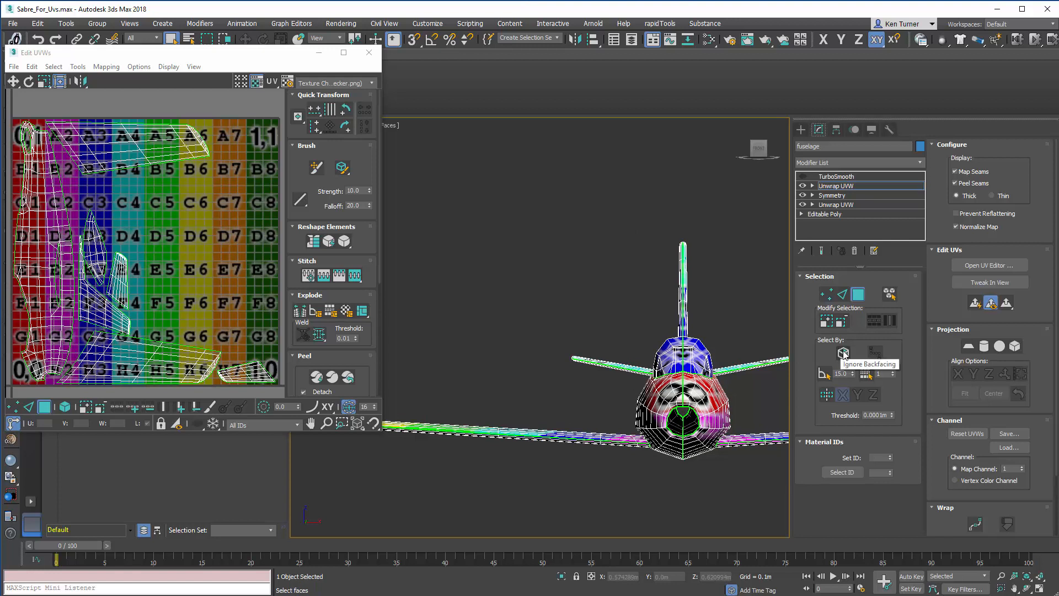
{"action": "scroll", "coordinate": [715, 243], "scroll_direction": "down", "scroll_amount": 3}
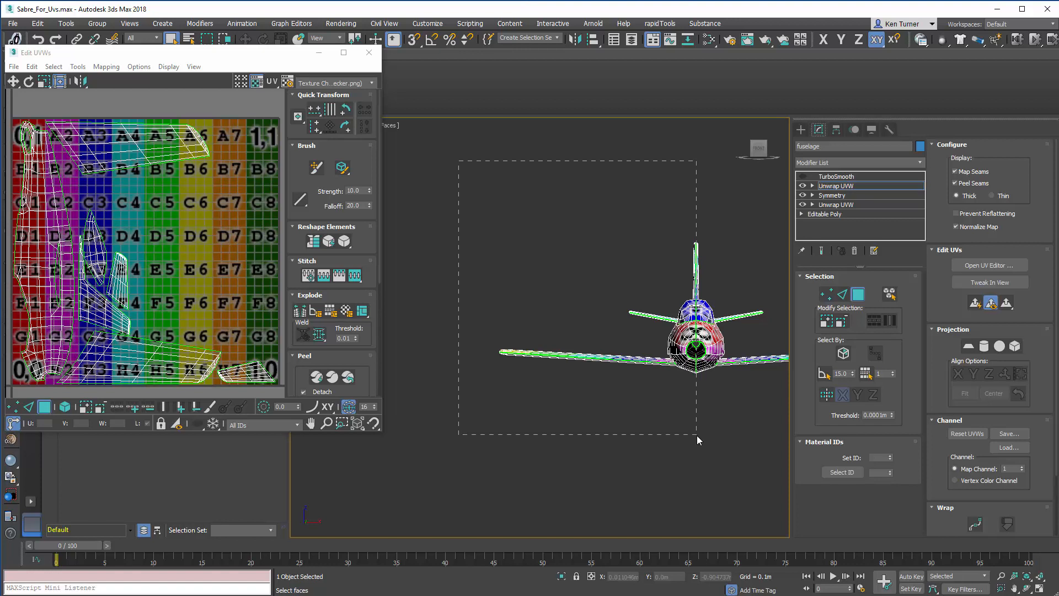
{"action": "left_click_drag", "start_coordinate": [696, 435], "coordinate": [696, 435]}
{"action": "middle_click_drag", "start_coordinate": [721, 404], "coordinate": [641, 447]}
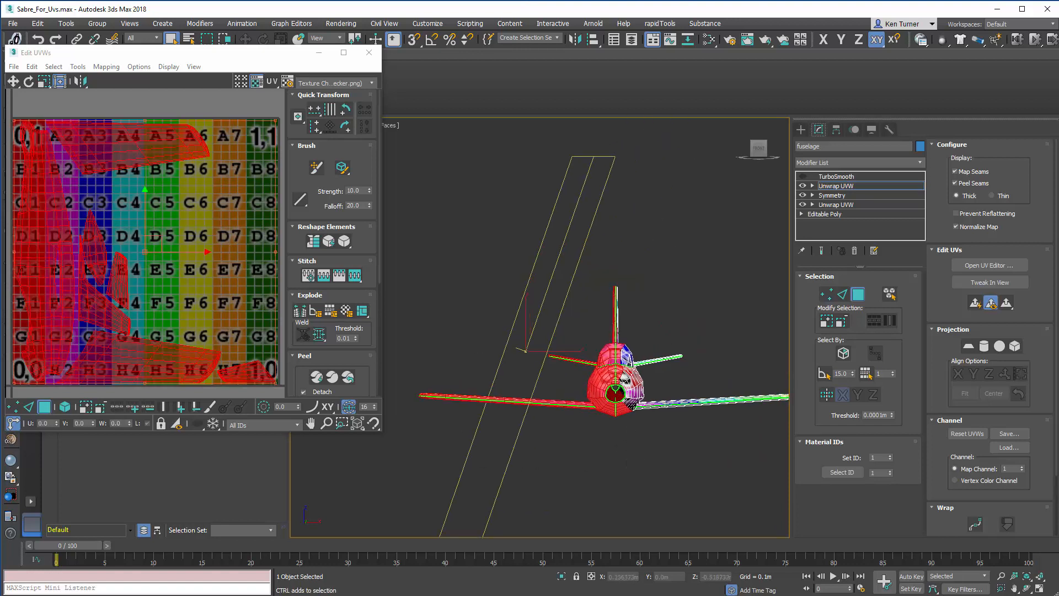
Deselect the faces on the other side of the fuselage's centre line in the front view
{"action": "scroll", "coordinate": [643, 436], "scroll_direction": "up", "scroll_amount": 5}
{"action": "scroll", "coordinate": [640, 386], "scroll_direction": "down", "scroll_amount": 2}
{"action": "middle_click_drag", "start_coordinate": [640, 367], "coordinate": [601, 373]}
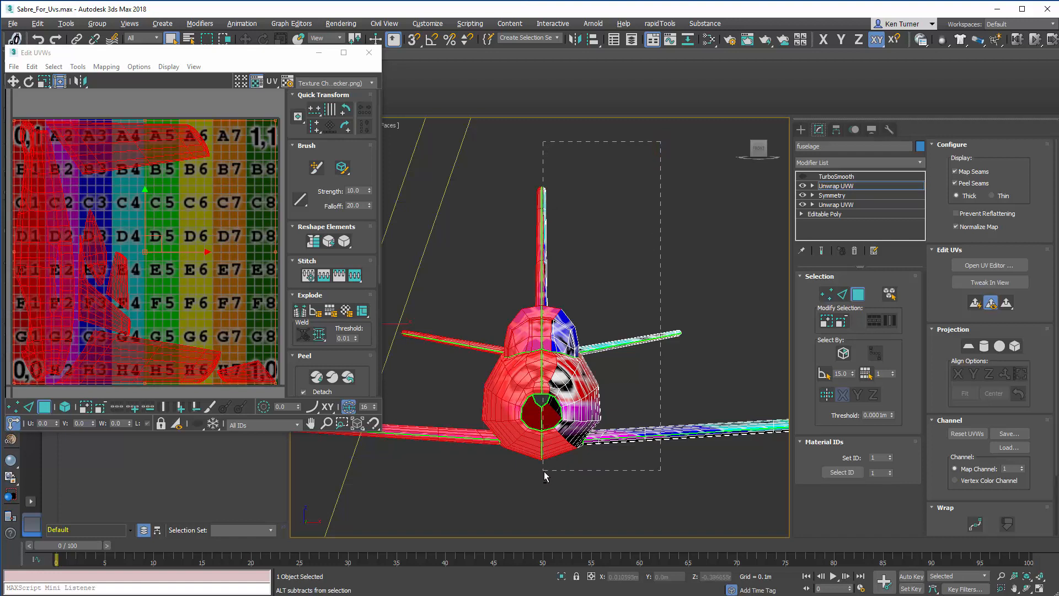
{"action": "left_click_drag", "start_coordinate": [544, 472], "coordinate": [543, 471], "text": "alt"}
Switch the displayed texture to CheckerPattern and deselect the fin faces past the centre line
{"action": "middle_click_drag", "start_coordinate": [547, 472], "coordinate": [542, 507]}
{"action": "scroll", "coordinate": [571, 325], "scroll_direction": "up", "scroll_amount": 5}
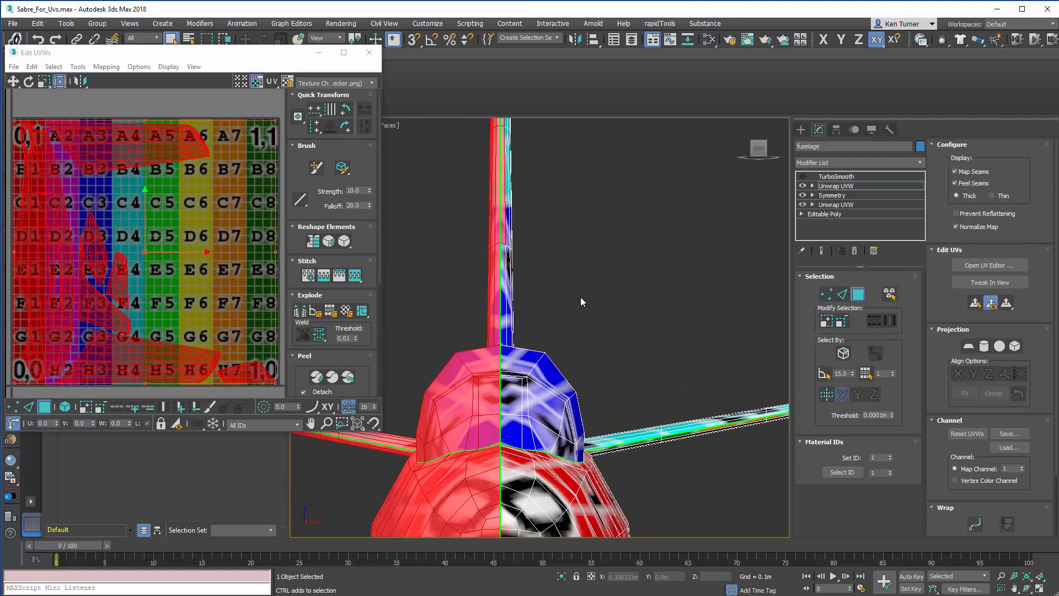
{"action": "middle_click_drag", "start_coordinate": [580, 297], "coordinate": [579, 385]}
{"action": "scroll", "coordinate": [546, 238], "scroll_direction": "up", "scroll_amount": 4}
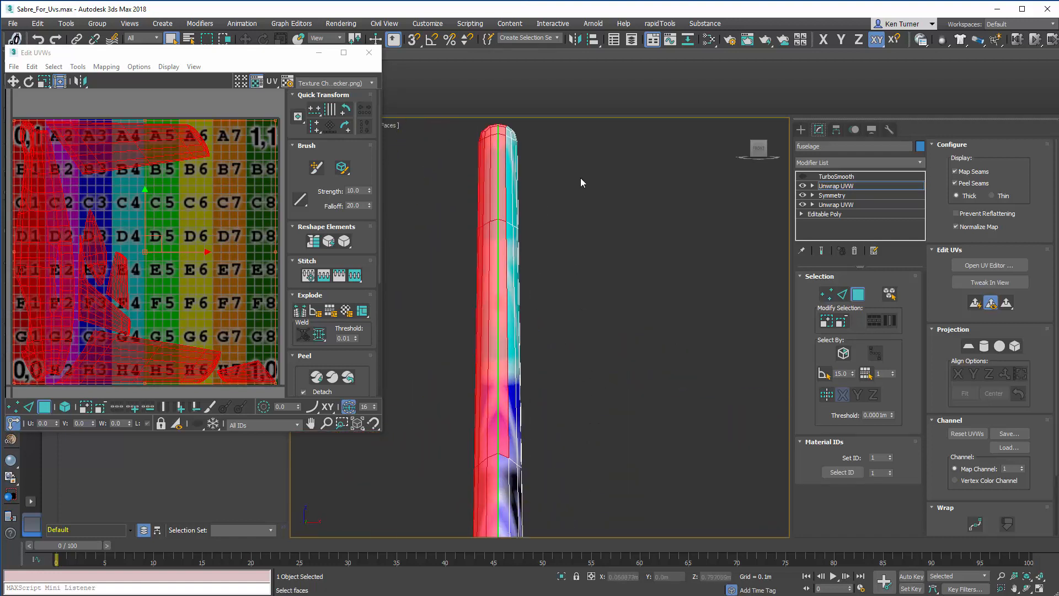
{"action": "left_click", "coordinate": [359, 82]}
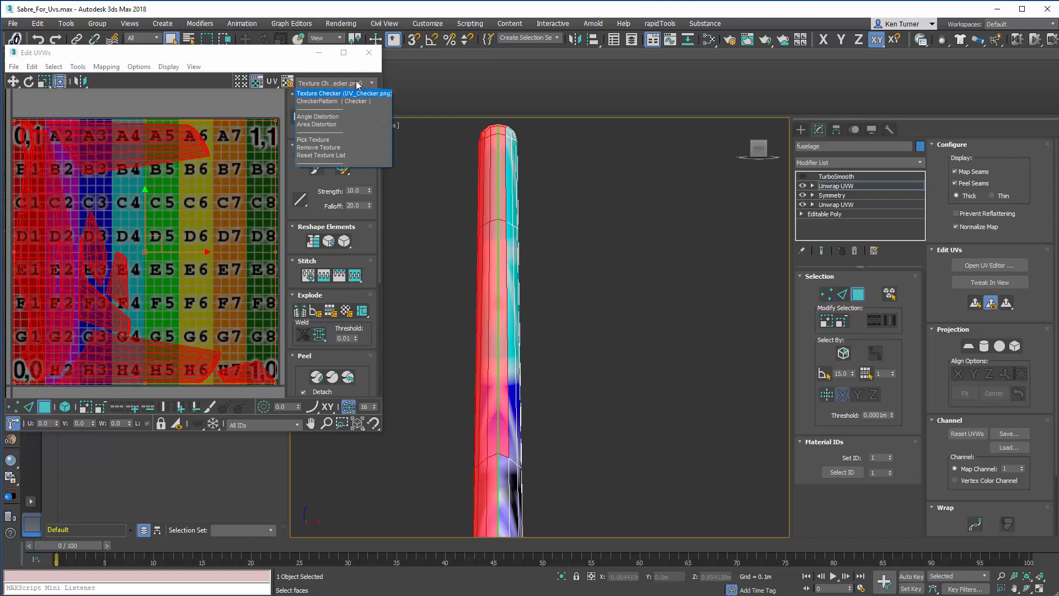
{"action": "left_click", "coordinate": [349, 101]}
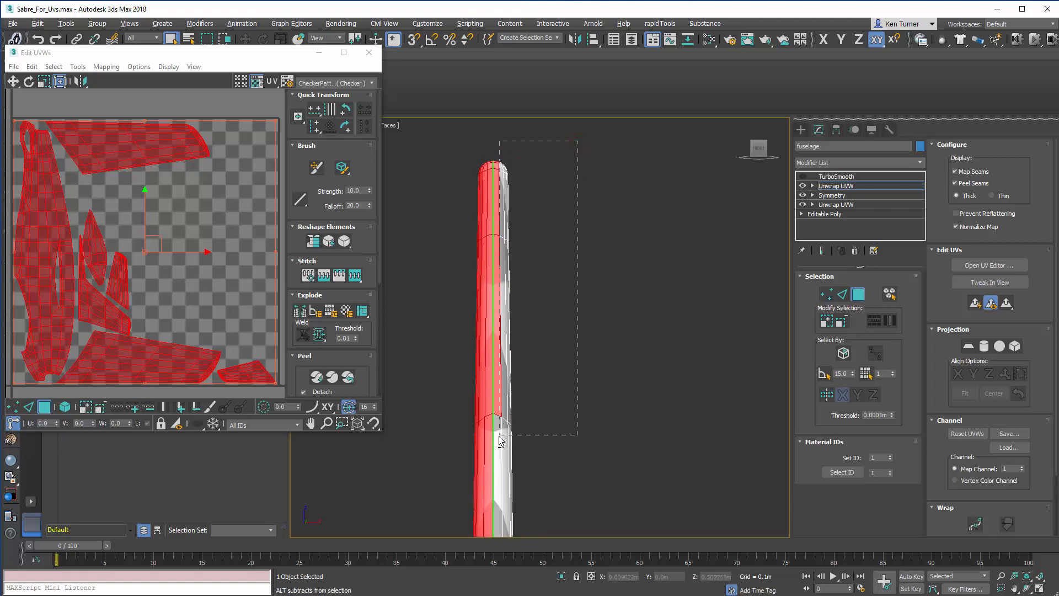
{"action": "left_click_drag", "start_coordinate": [497, 436], "coordinate": [496, 435], "text": "alt"}
Align the view to the rear and deselect the stray faces across the centre line at the fin's base
{"action": "scroll", "coordinate": [567, 322], "scroll_direction": "down", "scroll_amount": 5}
{"action": "middle_click_drag", "start_coordinate": [567, 322], "coordinate": [420, 390], "text": "alt"}
{"action": "middle_click_drag", "start_coordinate": [529, 256], "coordinate": [756, 253]}
{"action": "left_click", "coordinate": [762, 149]}
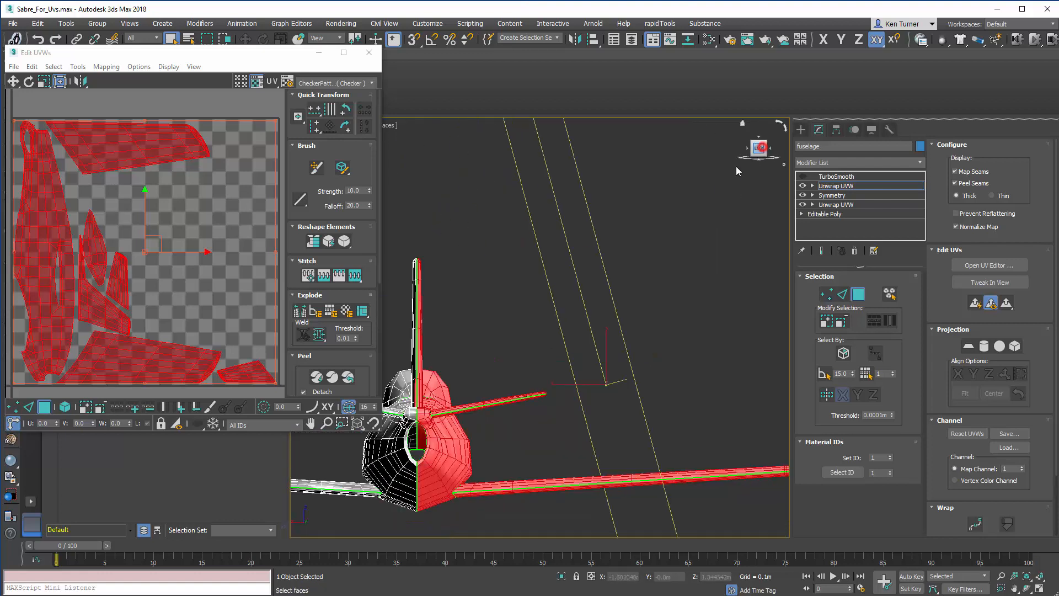
{"action": "scroll", "coordinate": [619, 267], "scroll_direction": "up", "scroll_amount": 6}
{"action": "scroll", "coordinate": [591, 230], "scroll_direction": "up", "scroll_amount": 4}
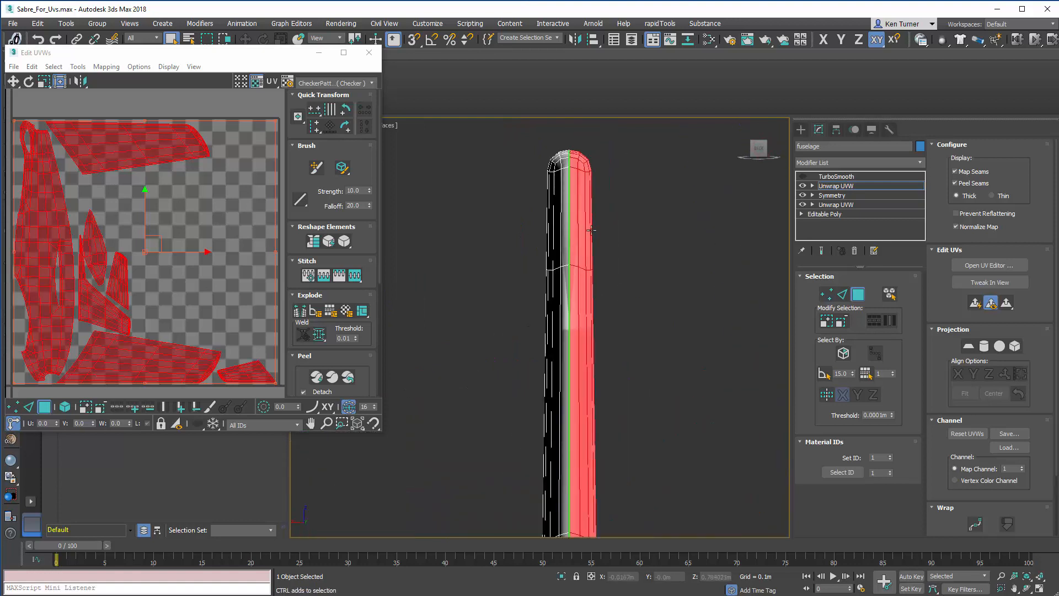
{"action": "scroll", "coordinate": [594, 322], "scroll_direction": "down", "scroll_amount": 8}
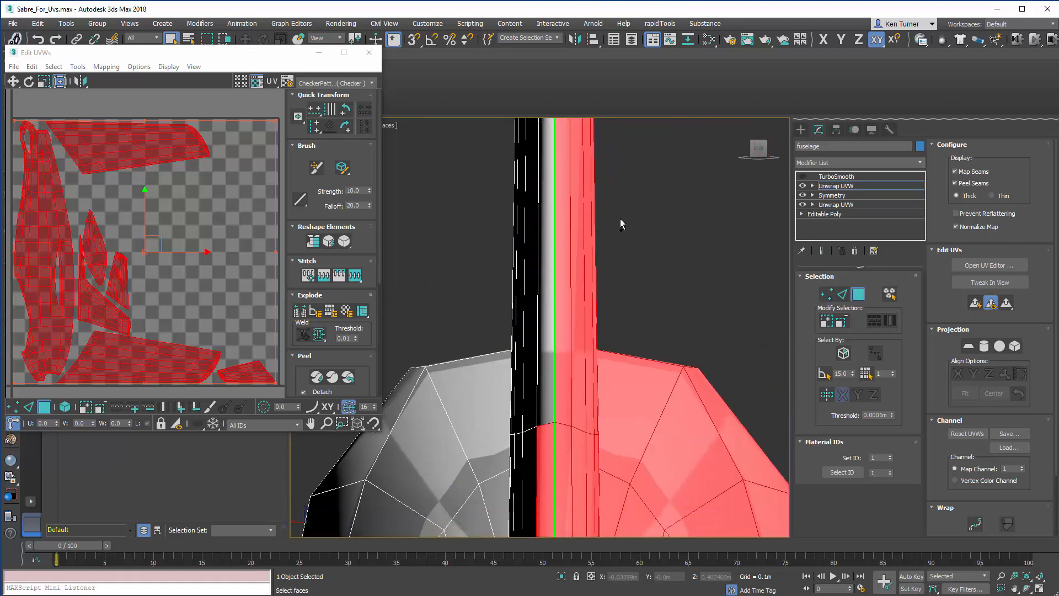
{"action": "scroll", "coordinate": [583, 340], "scroll_direction": "up", "scroll_amount": 6}
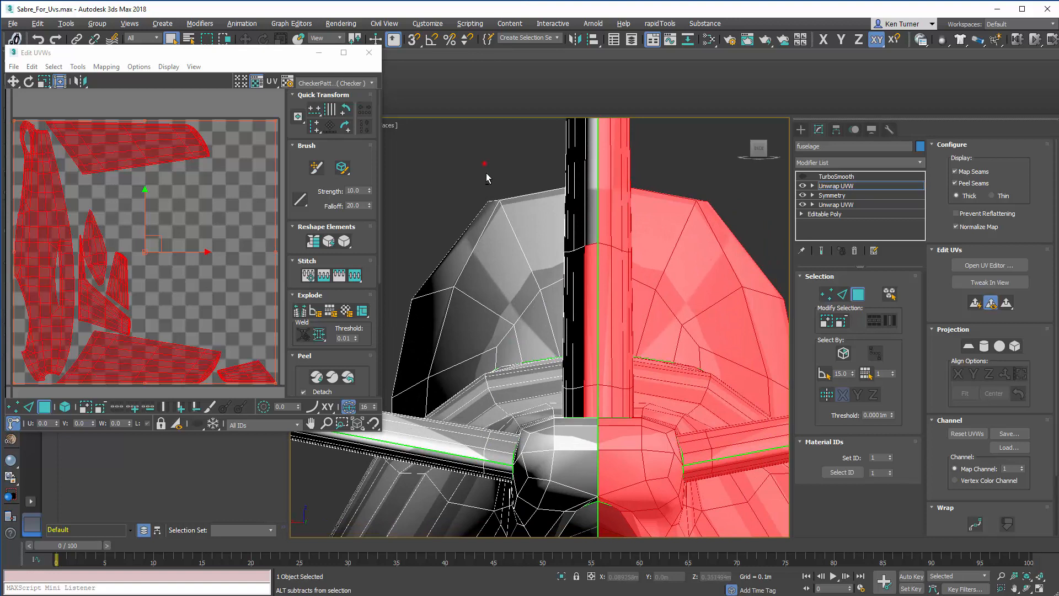
{"action": "left_click_drag", "start_coordinate": [583, 423], "coordinate": [592, 436]}
Check the selection boundary along the fuselage and add two fuselage faces near the wing root to the selection
{"action": "scroll", "coordinate": [585, 424], "scroll_direction": "down", "scroll_amount": 7}
{"action": "middle_click_drag", "start_coordinate": [505, 362], "coordinate": [491, 309]}
{"action": "scroll", "coordinate": [496, 331], "scroll_direction": "up", "scroll_amount": 5}
{"action": "middle_click_drag", "start_coordinate": [506, 408], "coordinate": [586, 291]}
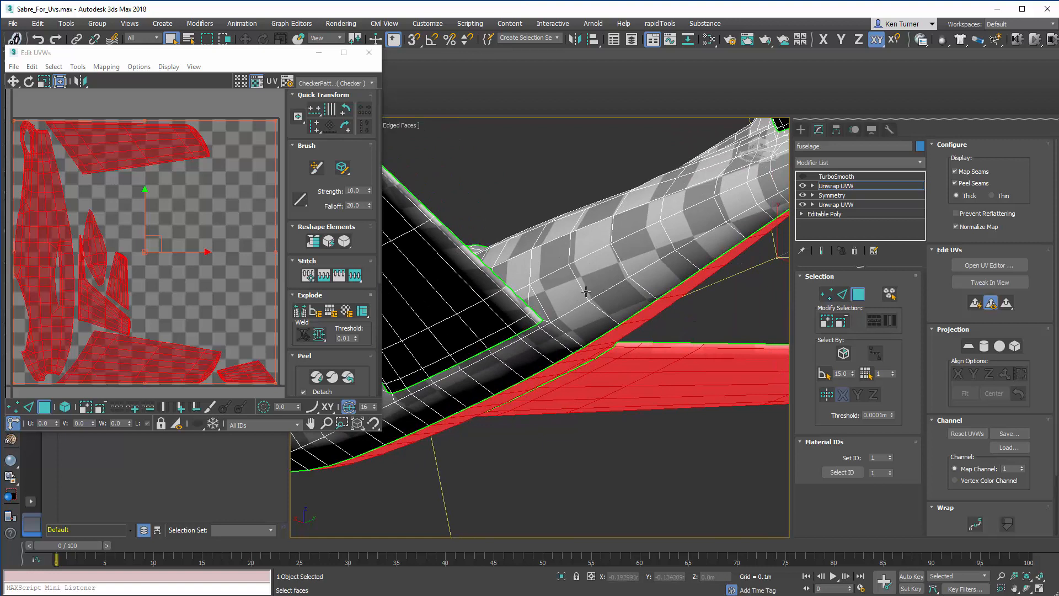
{"action": "left_click", "coordinate": [589, 317], "text": "ctrl"}
{"action": "left_click", "coordinate": [596, 275], "text": "ctrl"}
{"action": "middle_click_drag", "start_coordinate": [523, 286], "coordinate": [553, 340], "text": "alt"}
{"action": "scroll", "coordinate": [614, 282], "scroll_direction": "down", "scroll_amount": 5}
{"action": "scroll", "coordinate": [614, 282], "scroll_direction": "down", "scroll_amount": 3}
{"action": "scroll", "coordinate": [600, 310], "scroll_direction": "up", "scroll_amount": 4}
{"action": "middle_click_drag", "start_coordinate": [601, 310], "coordinate": [643, 345], "text": "alt"}
{"action": "middle_click_drag", "start_coordinate": [609, 184], "coordinate": [581, 214]}
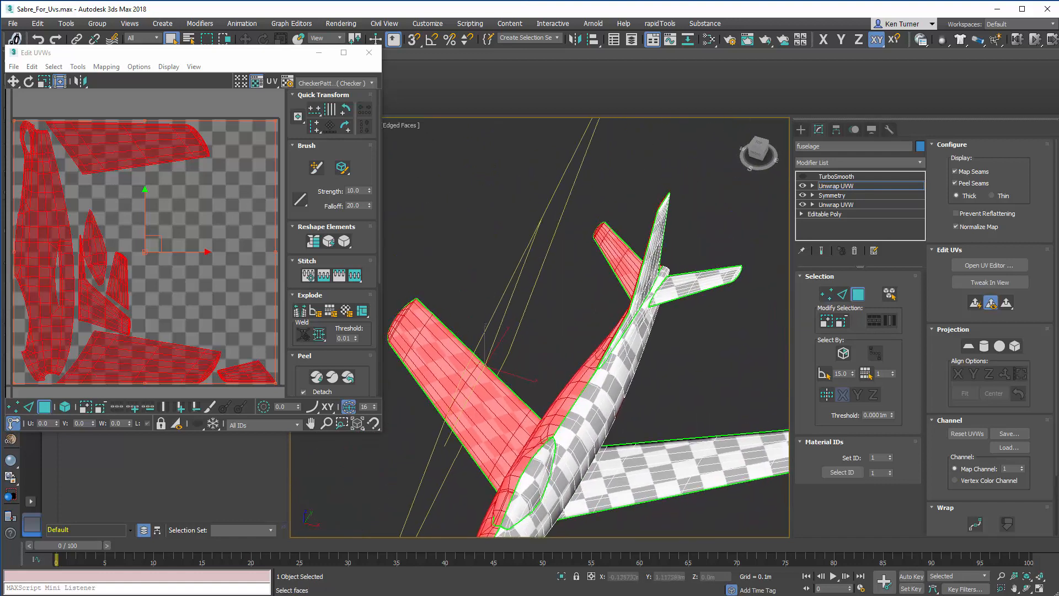
{"action": "scroll", "coordinate": [580, 213], "scroll_direction": "up", "scroll_amount": 1}
{"action": "scroll", "coordinate": [170, 205], "scroll_direction": "down", "scroll_amount": 3}
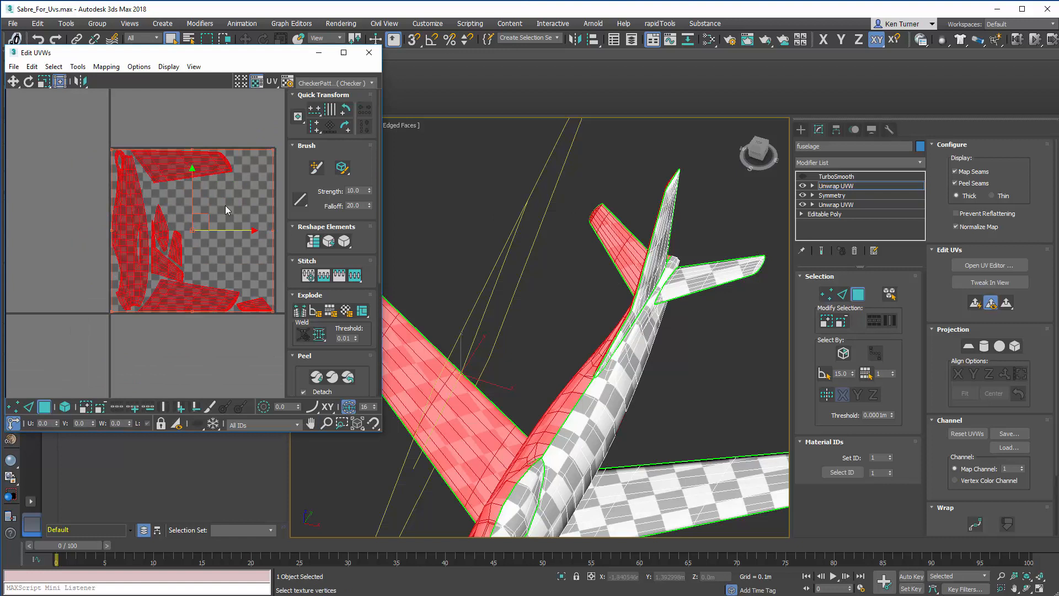
Try moving the selected shells sideways off the overlapping shells of the other half
{"action": "left_click_drag", "start_coordinate": [205, 214], "coordinate": [267, 208]}
{"action": "middle_click_drag", "start_coordinate": [152, 177], "coordinate": [180, 161]}
{"action": "middle_click_drag", "start_coordinate": [179, 242], "coordinate": [185, 290], "text": "ctrl+alt"}
{"action": "key", "text": "ctrl+z"}
Deselect the two stray fuselage faces that belong to the other half of the jet
{"action": "middle_click_drag", "start_coordinate": [707, 387], "coordinate": [633, 333], "text": "alt"}
{"action": "middle_click_drag", "start_coordinate": [512, 383], "coordinate": [627, 391]}
{"action": "left_click", "coordinate": [615, 385], "text": "alt"}
{"action": "left_click", "coordinate": [591, 401], "text": "alt"}
Move the selected half's shells diagonally up and right, clear of the other half's overlapping shells
{"action": "scroll", "coordinate": [116, 228], "scroll_direction": "down", "scroll_amount": 3}
{"action": "middle_click_drag", "start_coordinate": [116, 229], "coordinate": [98, 189]}
{"action": "scroll", "coordinate": [184, 198], "scroll_direction": "up", "scroll_amount": 3}
{"action": "left_click_drag", "start_coordinate": [164, 225], "coordinate": [243, 188]}
{"action": "key", "text": "ctrl+z"}
{"action": "key", "text": "ctrl+z"}
Mirror the moved shells horizontally and clear the selection
{"action": "middle_click_drag", "start_coordinate": [547, 220], "coordinate": [635, 262], "text": "alt"}
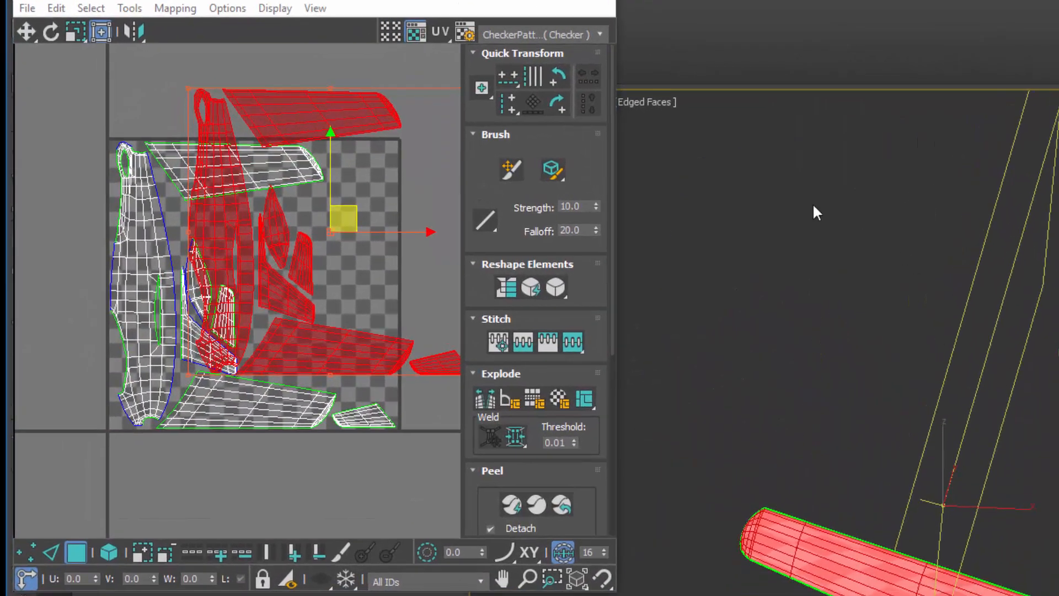
{"action": "left_click", "coordinate": [138, 33]}
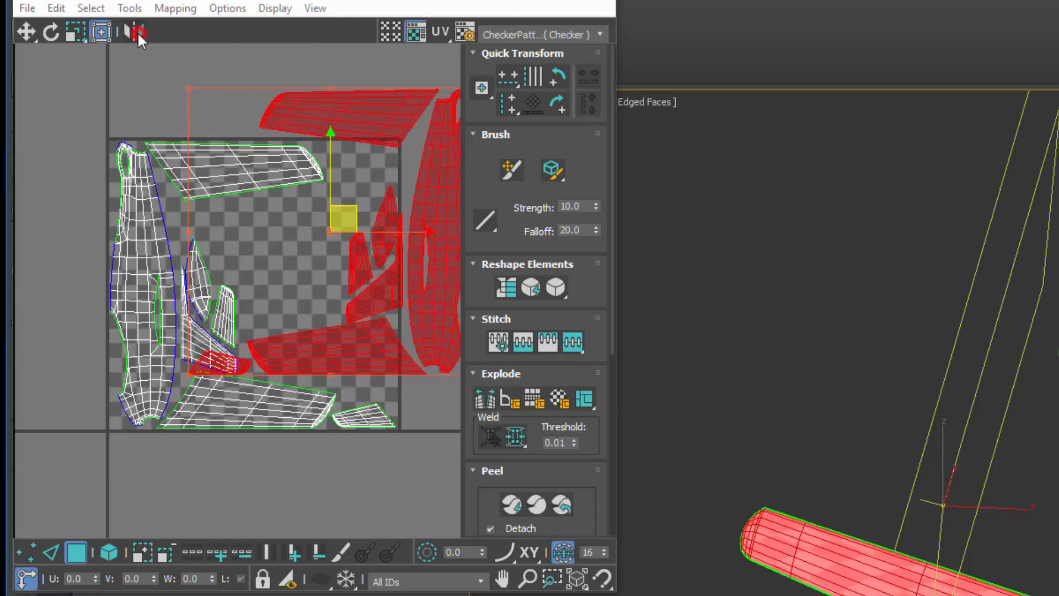
{"action": "left_click", "coordinate": [348, 208]}
Display the Texture Checker (UV_Checker.png) and check the lettering's direction on the wings
{"action": "left_click", "coordinate": [587, 33]}
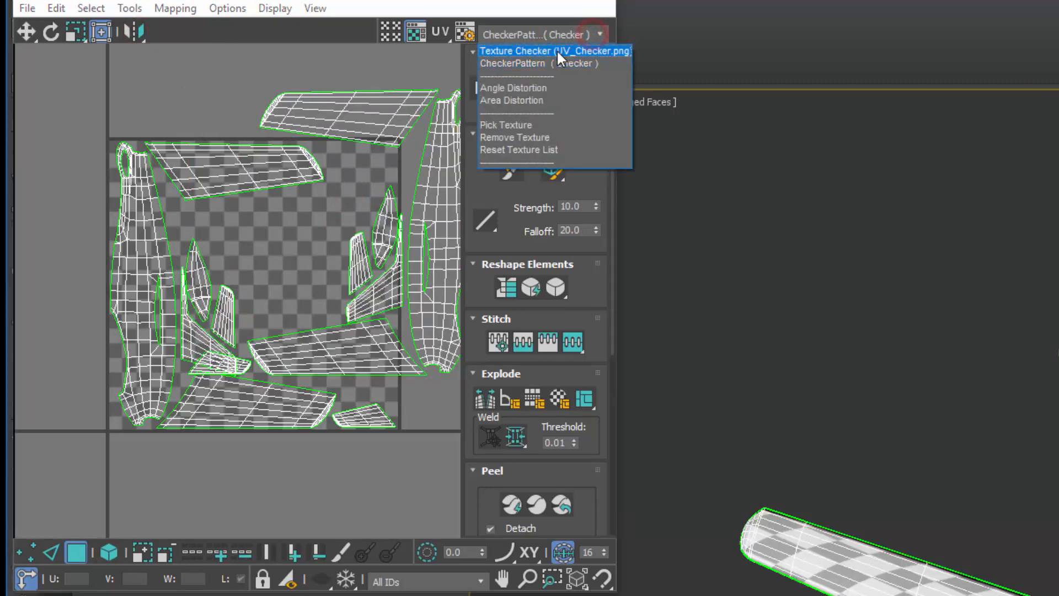
{"action": "left_click", "coordinate": [557, 49]}
{"action": "middle_click_drag", "start_coordinate": [899, 422], "coordinate": [792, 347]}
{"action": "scroll", "coordinate": [880, 468], "scroll_direction": "up", "scroll_amount": 4}
{"action": "middle_click_drag", "start_coordinate": [881, 468], "coordinate": [929, 467], "text": "alt"}
{"action": "middle_click_drag", "start_coordinate": [768, 477], "coordinate": [827, 397], "text": "alt"}
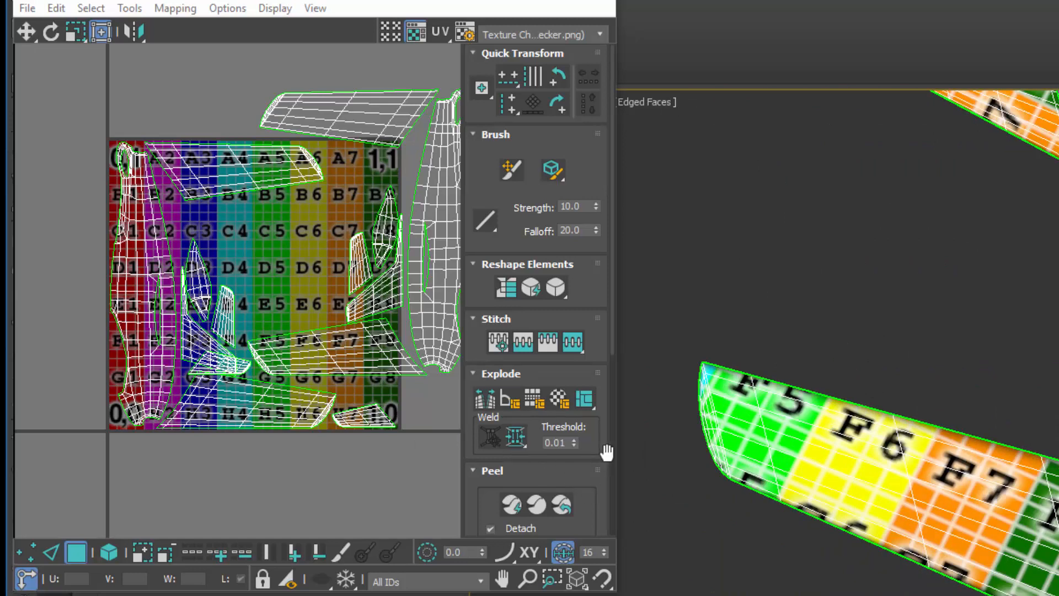
Pack and normalize all shells of both halves into the UV tile with Rescale and Rotate enabled and a padding of 0.02
{"action": "scroll", "coordinate": [607, 452], "scroll_direction": "down", "scroll_amount": 5}
{"action": "scroll", "coordinate": [245, 326], "scroll_direction": "down", "scroll_amount": 3}
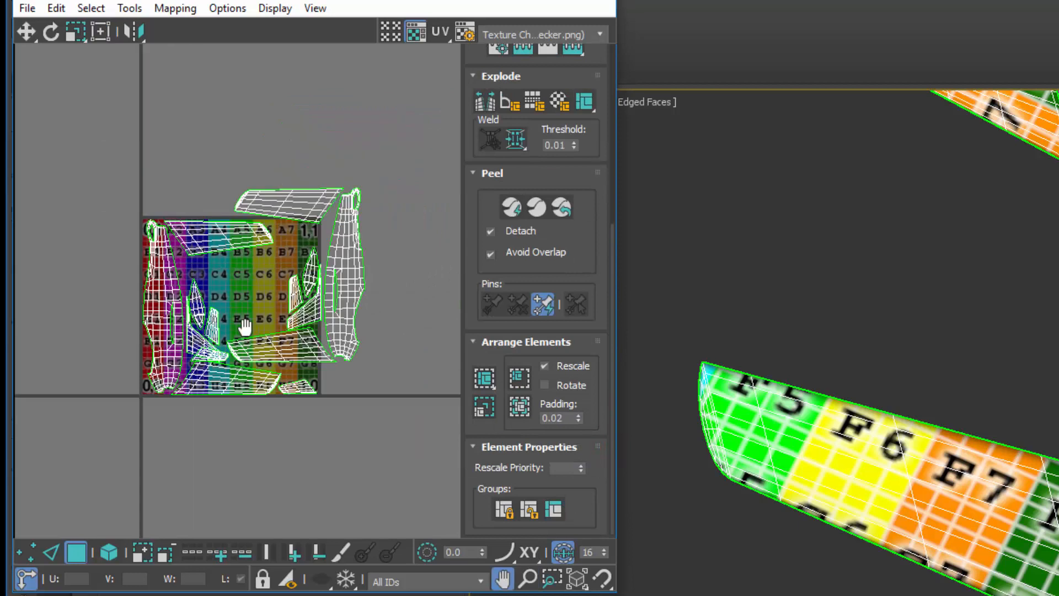
{"action": "scroll", "coordinate": [276, 206], "scroll_direction": "up", "scroll_amount": 3}
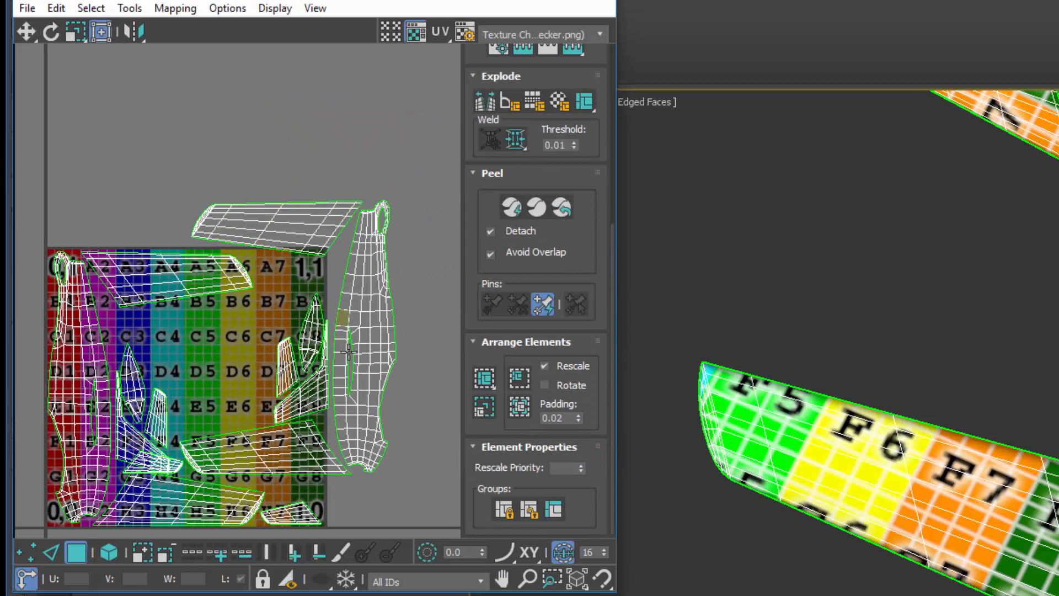
{"action": "middle_click_drag", "start_coordinate": [356, 459], "coordinate": [380, 292]}
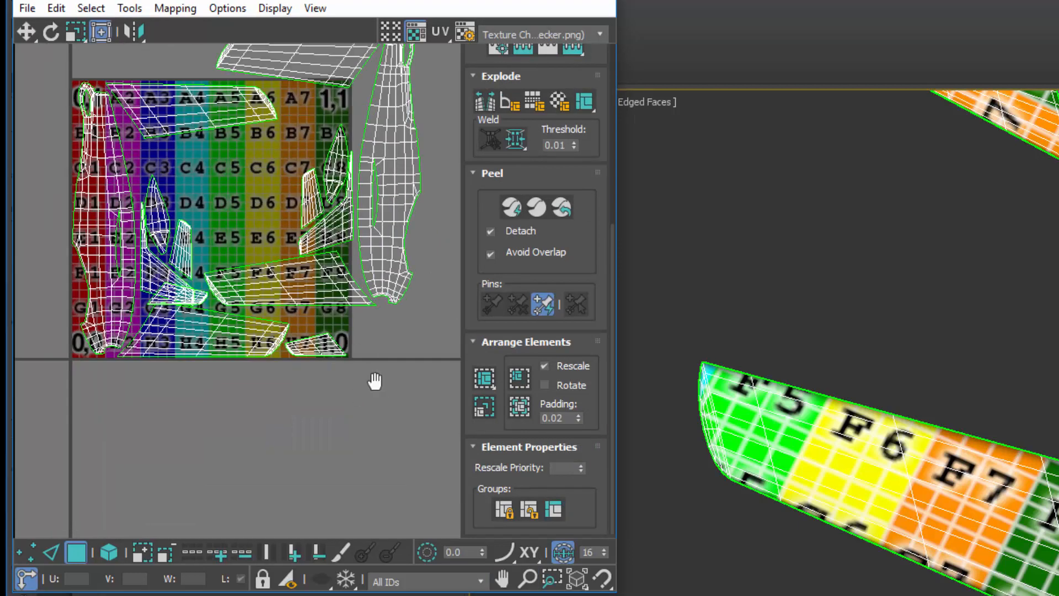
{"action": "middle_click_drag", "start_coordinate": [373, 381], "coordinate": [319, 380]}
{"action": "left_click_drag", "start_coordinate": [601, 473], "coordinate": [605, 376]}
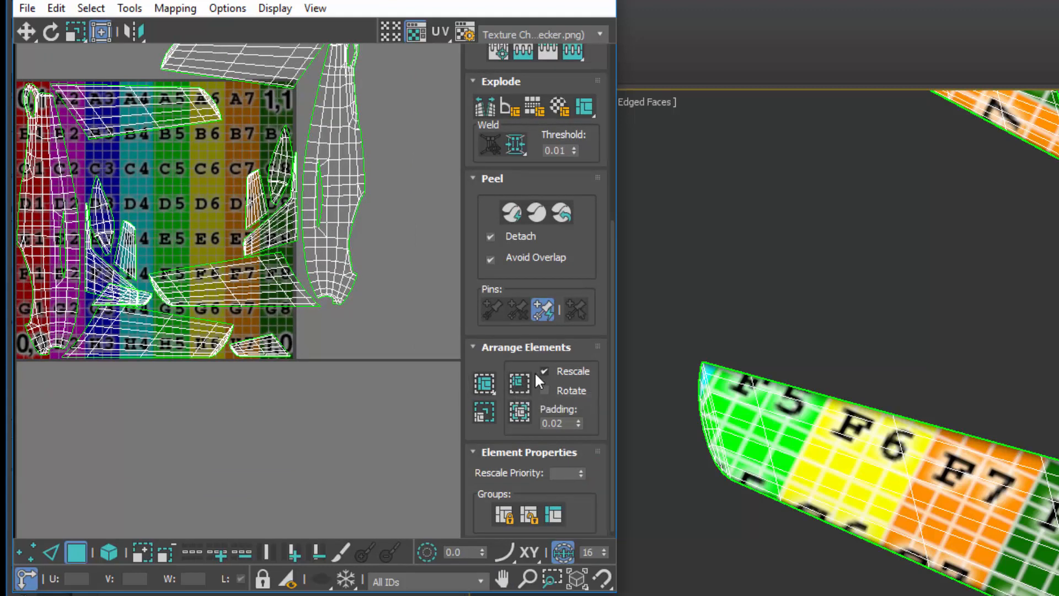
{"action": "left_click", "coordinate": [522, 414]}
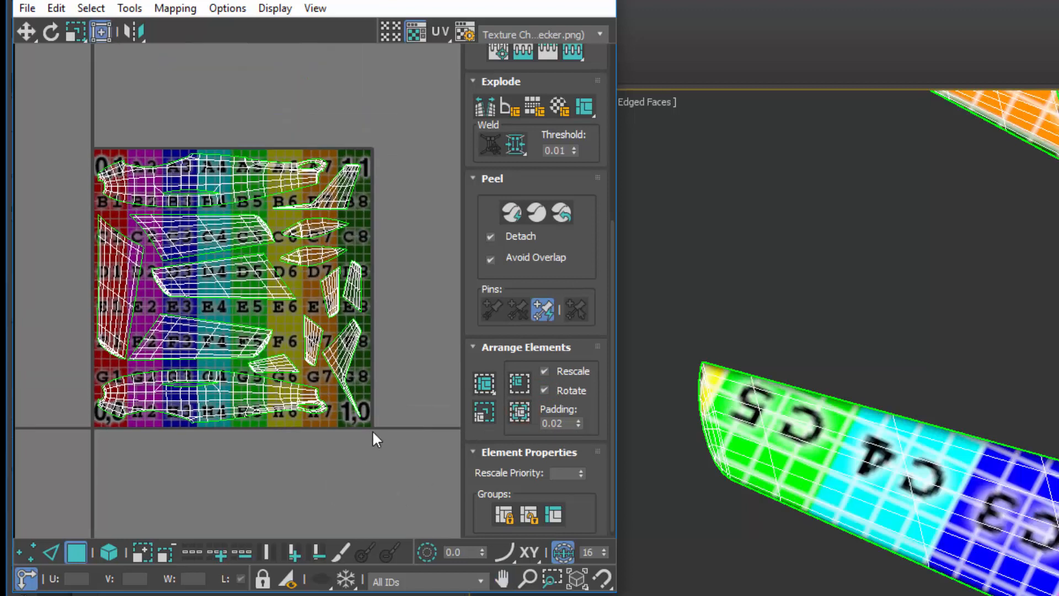
Reduce the packing padding to 0.002 and repack all shells with Pack Normalize
{"action": "scroll", "coordinate": [375, 439], "scroll_direction": "up", "scroll_amount": 3}
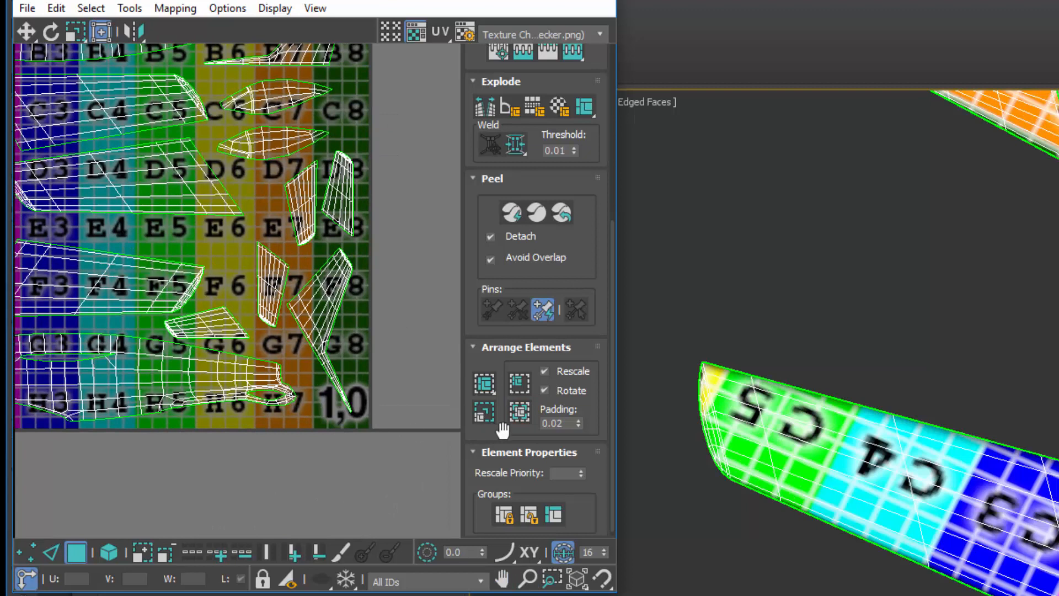
{"action": "left_click", "coordinate": [557, 423]}
{"action": "left_click", "coordinate": [522, 411]}
{"action": "middle_click_drag", "start_coordinate": [378, 381], "coordinate": [367, 492]}
{"action": "scroll", "coordinate": [243, 181], "scroll_direction": "down", "scroll_amount": 6}
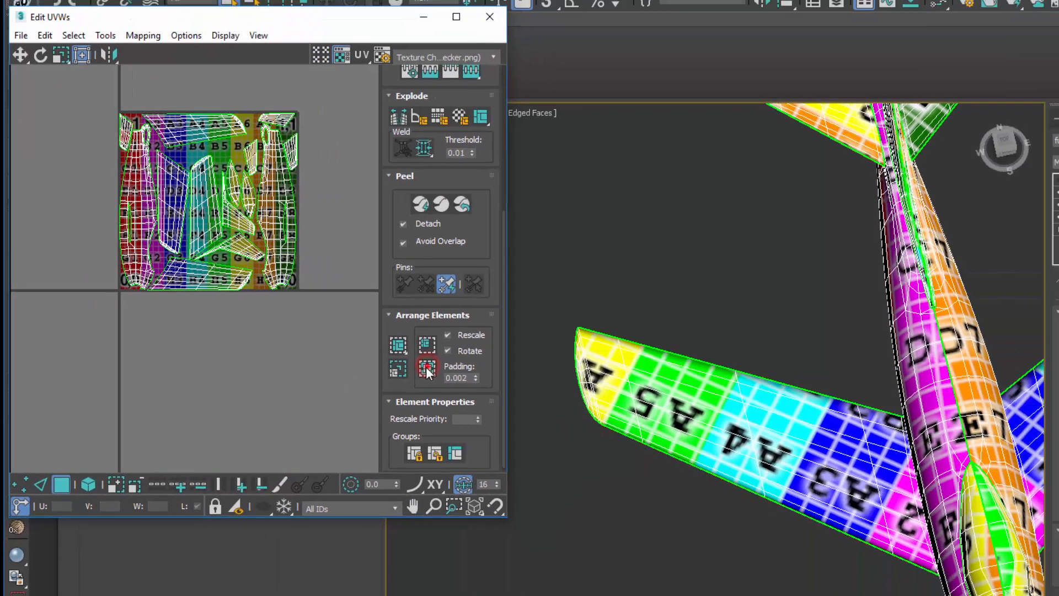
Leave face mode and examine the checker pattern and lettering on the fuselage, canopy, wings and tail from several angles
{"action": "scroll", "coordinate": [342, 204], "scroll_direction": "up", "scroll_amount": 5}
{"action": "middle_click_drag", "start_coordinate": [344, 201], "coordinate": [342, 317]}
{"action": "middle_click_drag", "start_coordinate": [604, 249], "coordinate": [606, 278], "text": "alt"}
{"action": "left_click", "coordinate": [859, 295]}
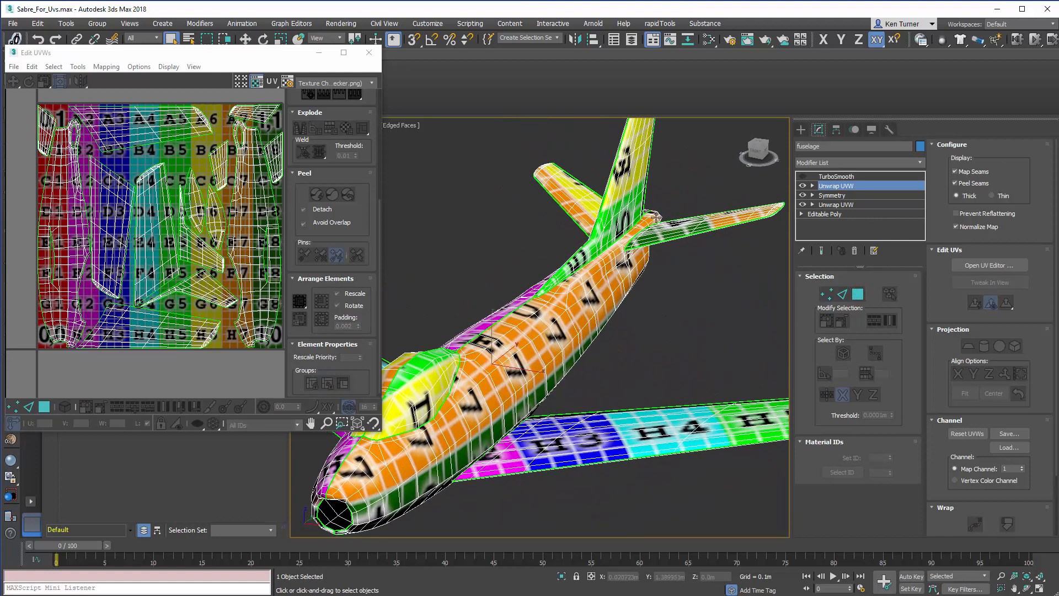
{"action": "middle_click_drag", "start_coordinate": [653, 311], "coordinate": [610, 260], "text": "alt"}
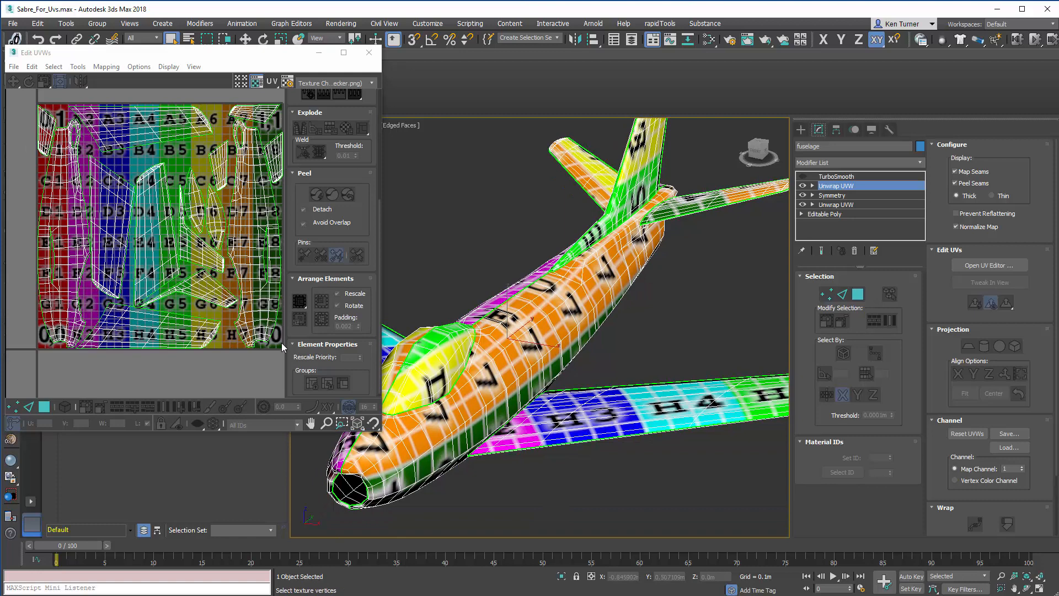
{"action": "middle_click_drag", "start_coordinate": [709, 323], "coordinate": [717, 351], "text": "alt"}
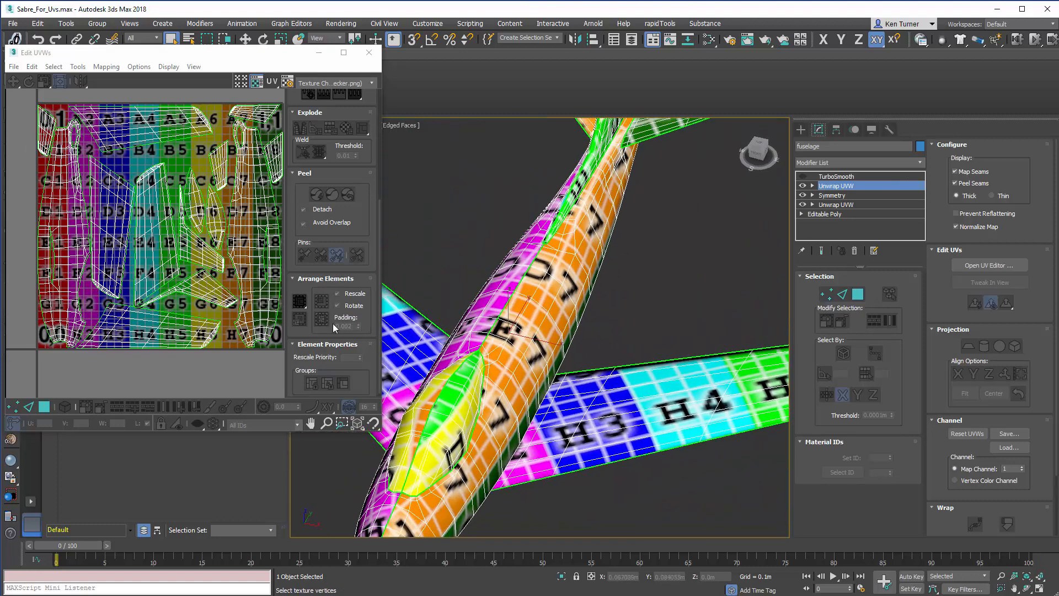
{"action": "middle_click_drag", "start_coordinate": [652, 349], "coordinate": [658, 303], "text": "alt"}
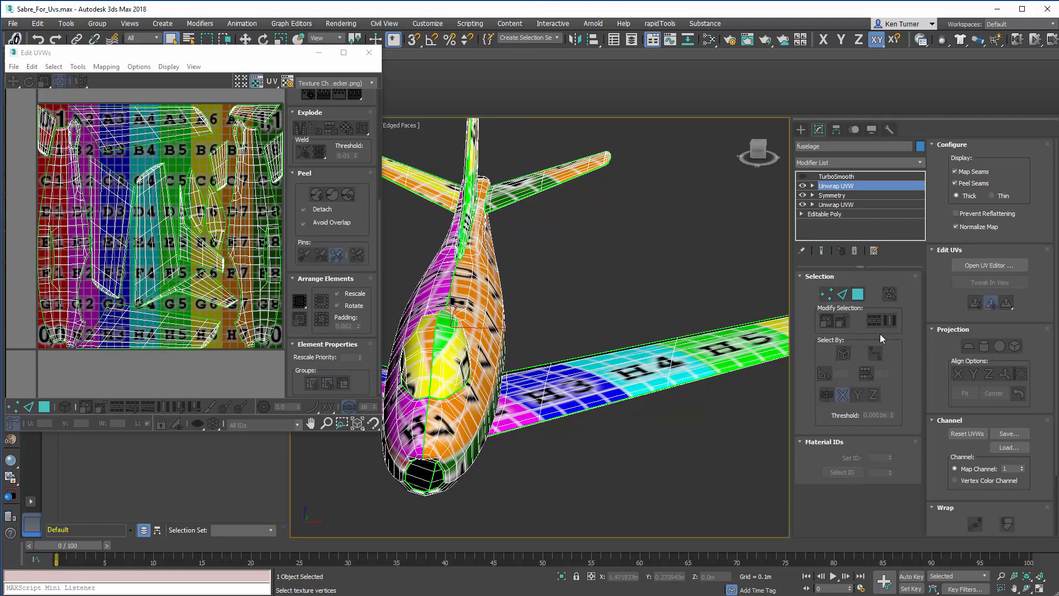
In edge mode, select a lengthwise edge loop on the wing, clear the selection and leave the mode
{"action": "key", "text": "3"}
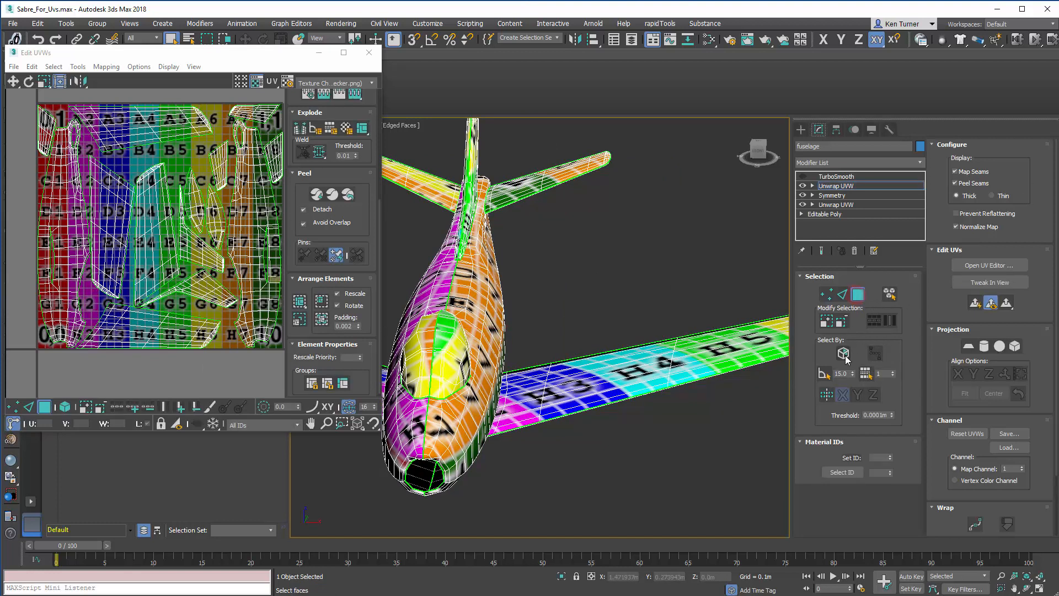
{"action": "left_click", "coordinate": [843, 354]}
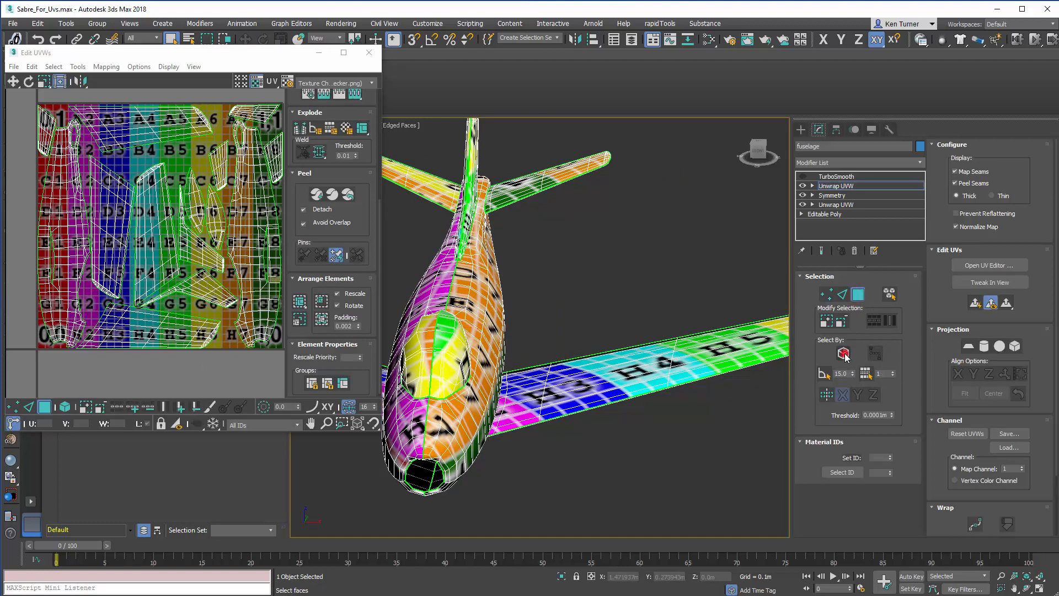
{"action": "left_click", "coordinate": [978, 304]}
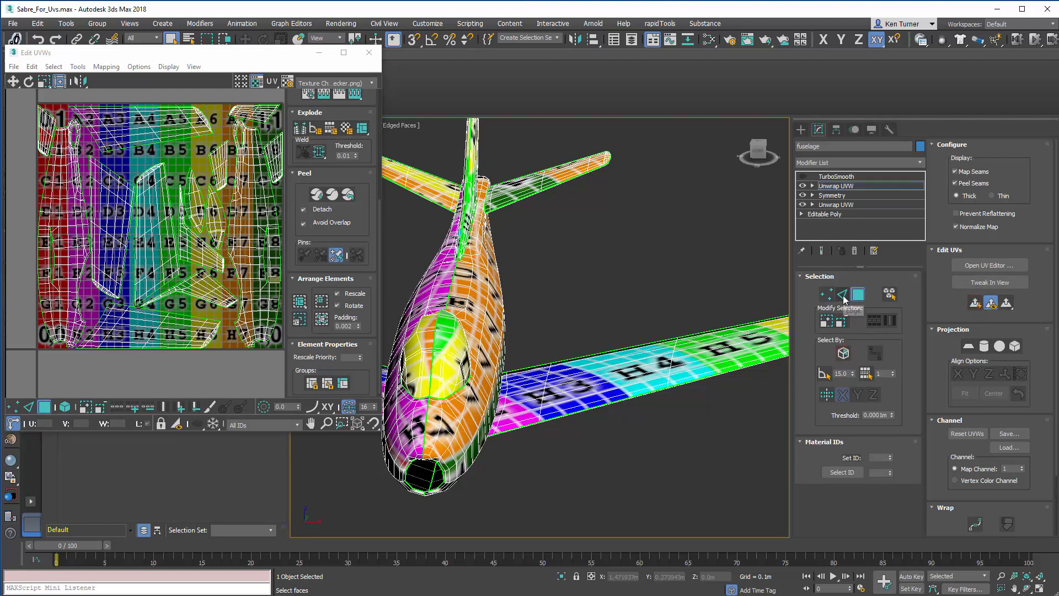
{"action": "left_click", "coordinate": [845, 296]}
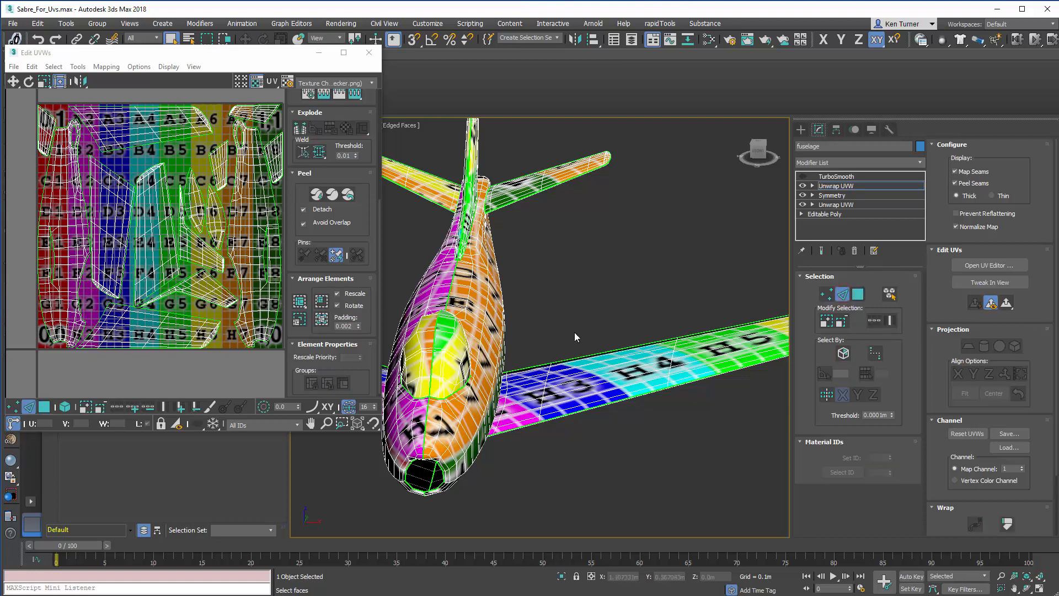
{"action": "middle_click_drag", "start_coordinate": [552, 408], "coordinate": [585, 415], "text": "alt"}
{"action": "scroll", "coordinate": [567, 392], "scroll_direction": "up", "scroll_amount": 5}
{"action": "double_click", "coordinate": [567, 393]}
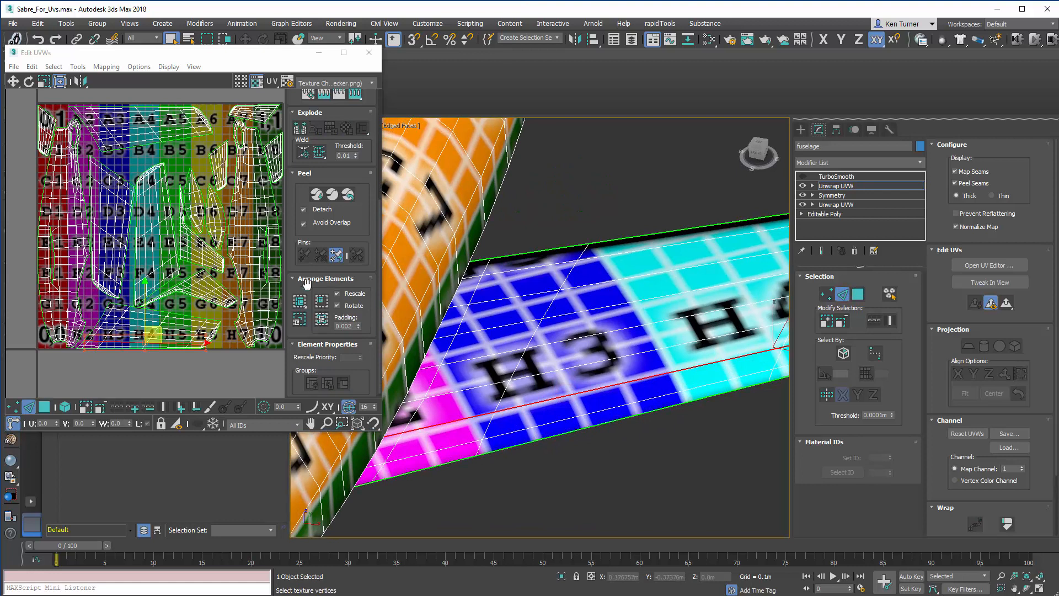
{"action": "left_click_drag", "start_coordinate": [358, 220], "coordinate": [358, 261]}
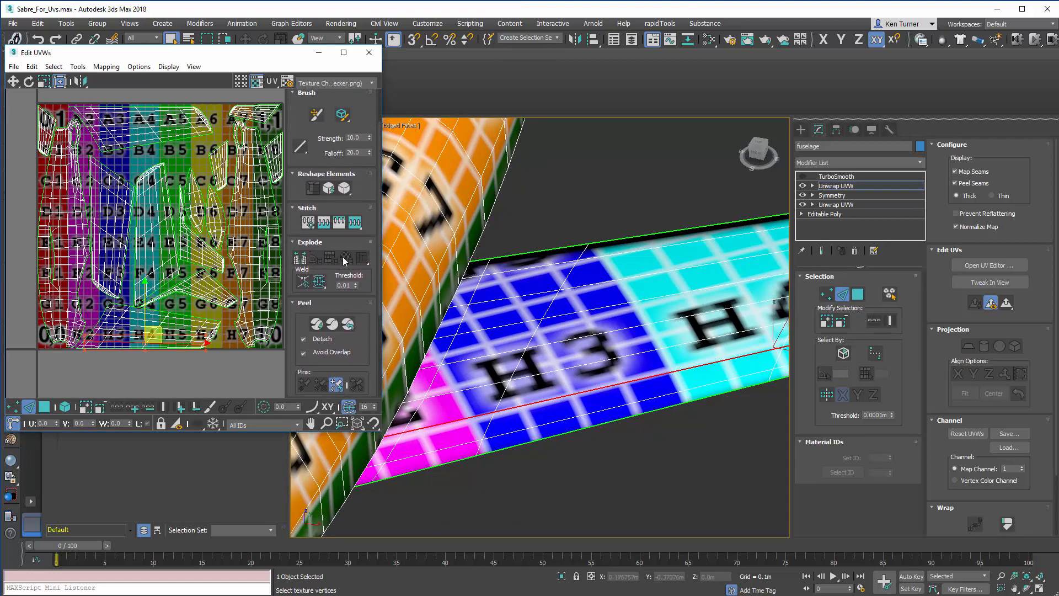
{"action": "left_click", "coordinate": [611, 191]}
{"action": "left_click", "coordinate": [842, 295]}
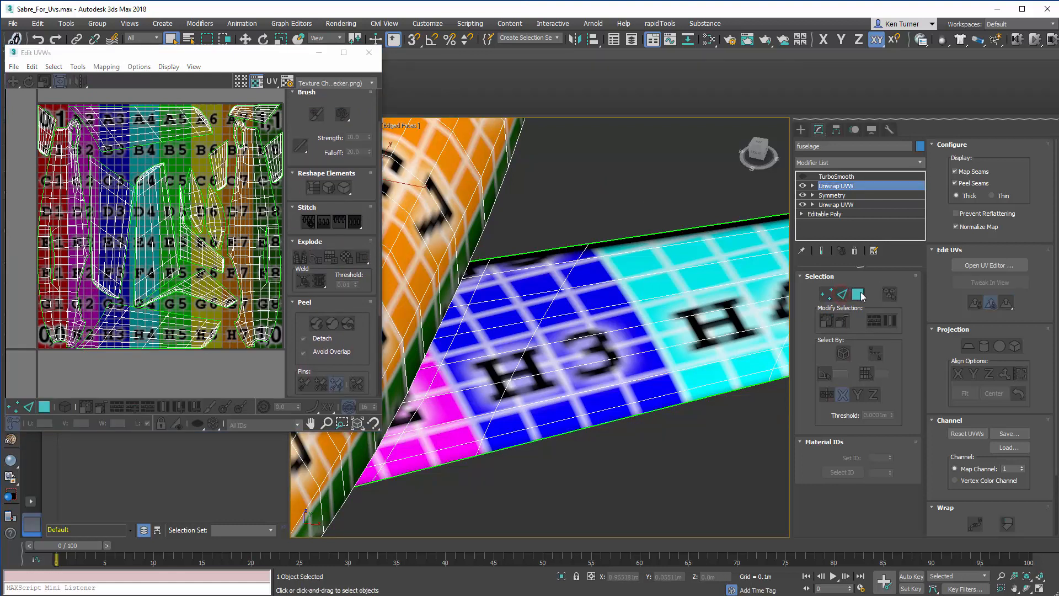
In face mode, review the packing options and the Relax Tool's settings, closing the tool without applying it
{"action": "left_click", "coordinate": [858, 294]}
{"action": "scroll", "coordinate": [272, 272], "scroll_direction": "down", "scroll_amount": 4}
{"action": "middle_click_drag", "start_coordinate": [272, 272], "coordinate": [282, 263]}
{"action": "left_click_drag", "start_coordinate": [373, 302], "coordinate": [360, 198]}
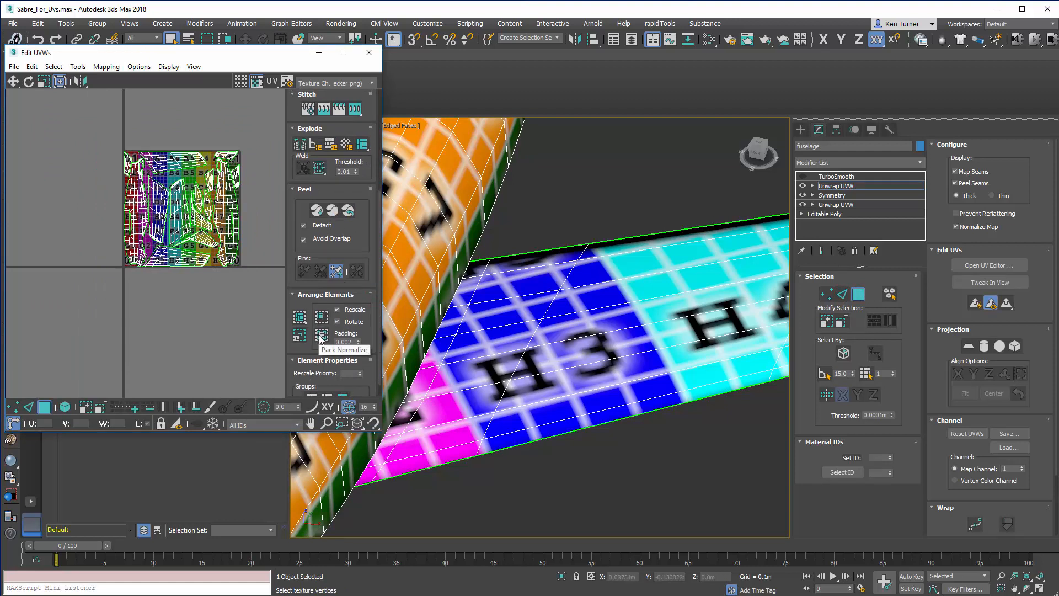
{"action": "scroll", "coordinate": [357, 227], "scroll_direction": "up", "scroll_amount": 5}
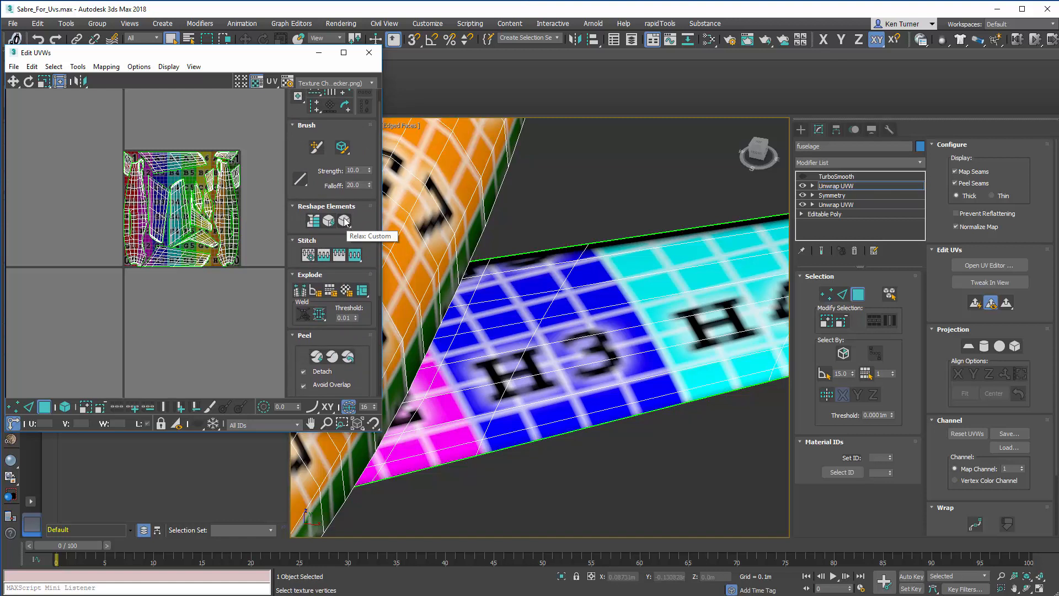
{"action": "left_click_drag", "start_coordinate": [347, 222], "coordinate": [345, 240]}
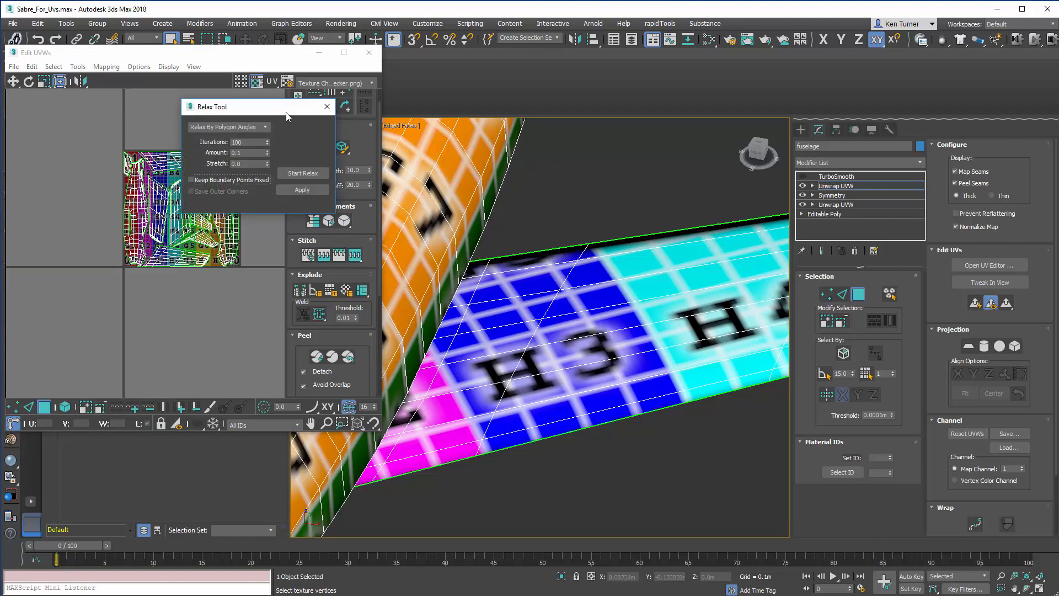
{"action": "left_click_drag", "start_coordinate": [286, 112], "coordinate": [175, 137]}
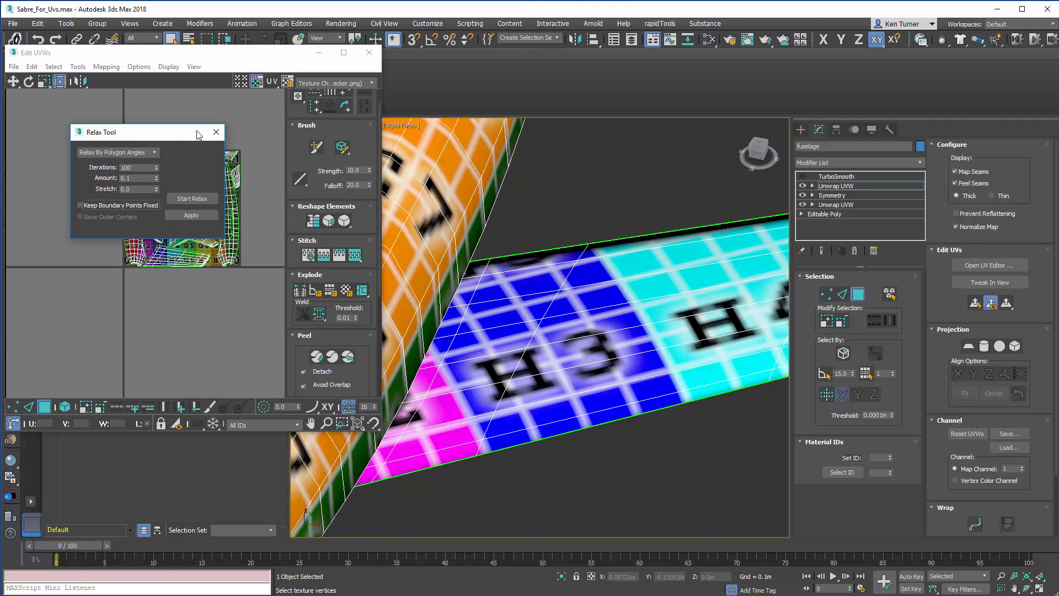
{"action": "left_click_drag", "start_coordinate": [185, 132], "coordinate": [145, 161]}
{"action": "left_click", "coordinate": [177, 161]}
{"action": "scroll", "coordinate": [186, 207], "scroll_direction": "up", "scroll_amount": 5}
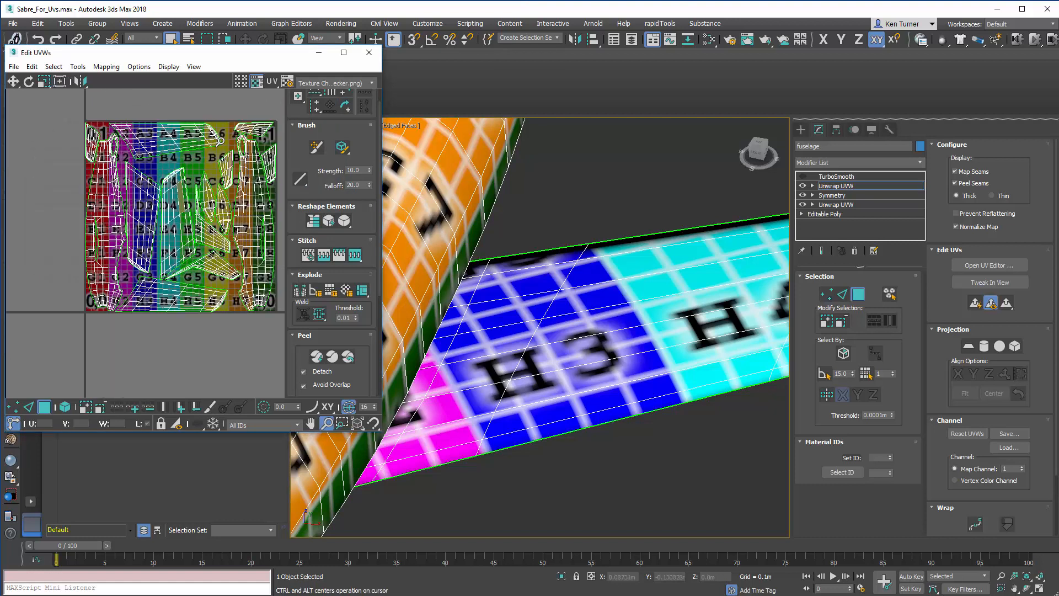
{"action": "middle_click_drag", "start_coordinate": [230, 166], "coordinate": [177, 183]}
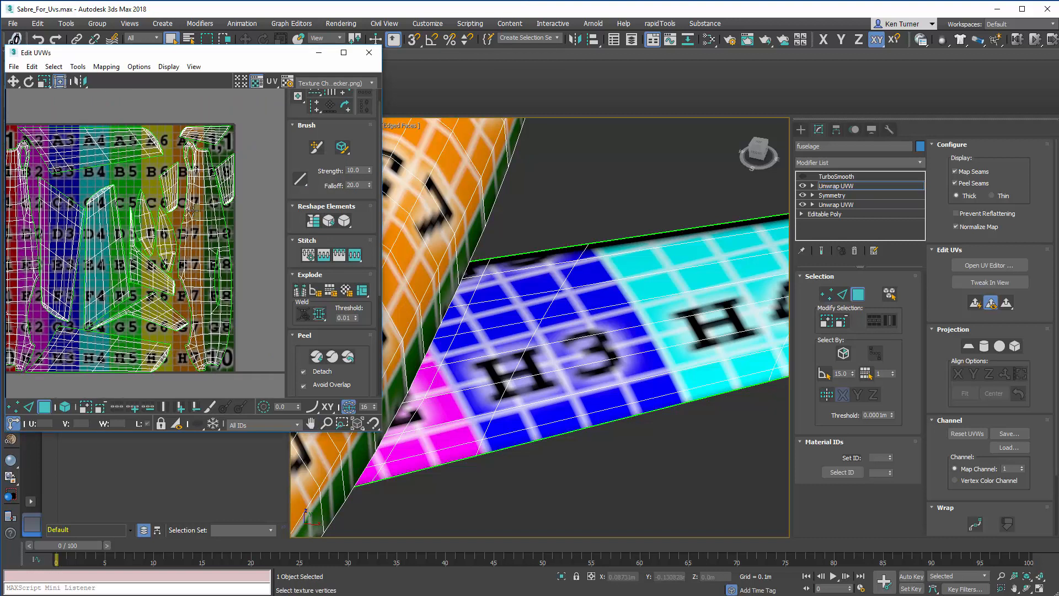